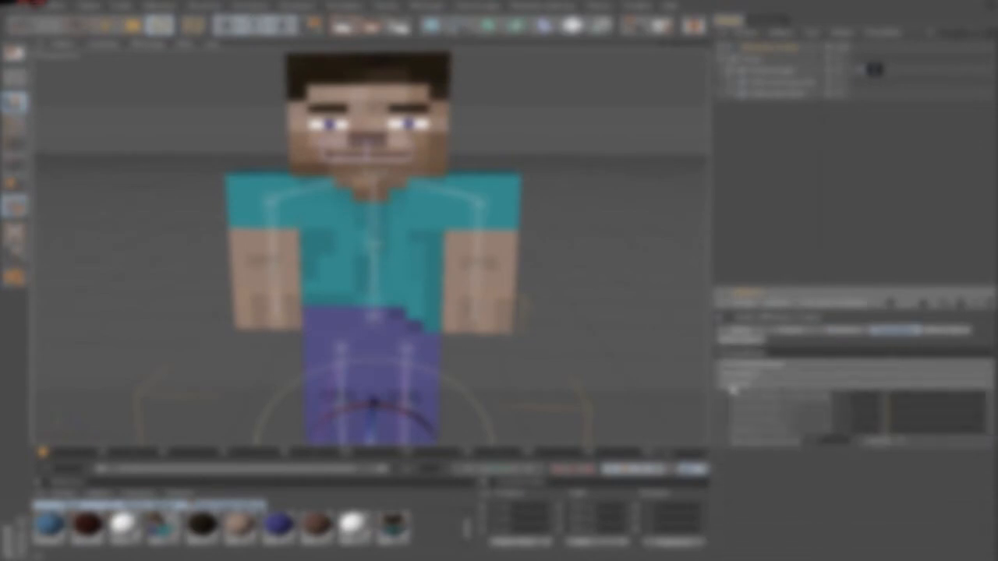
middle_click_drag(371, 210, 403, 289, "alt")
scroll(371, 248, "up", 4)
scroll(371, 248, "up", 3)
middle_click_drag(389, 234, 413, 148, "alt")
double_click(860, 71)
left_click_drag(772, 70, 193, 222)
left_click(238, 223)
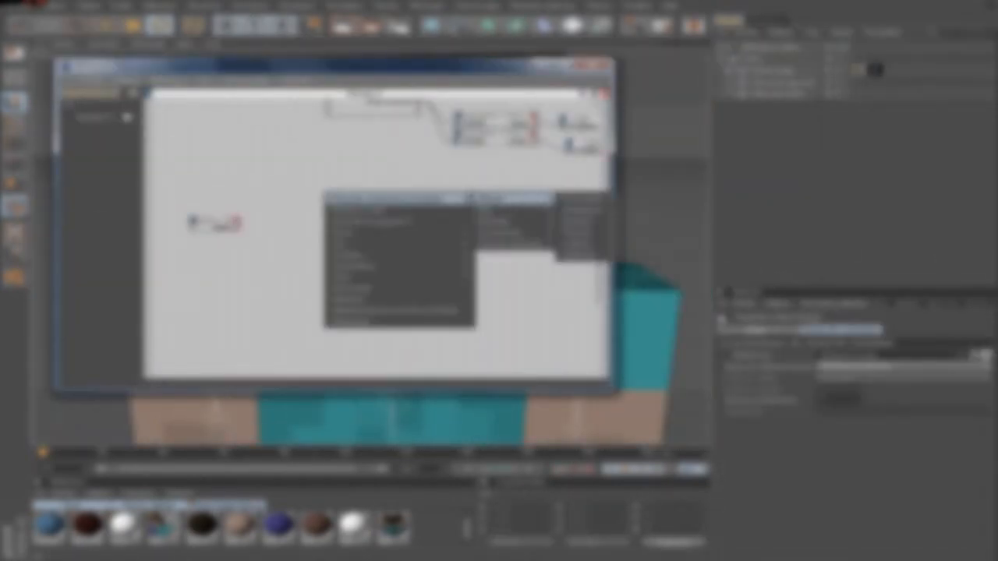
left_click(538, 226)
left_click(413, 223)
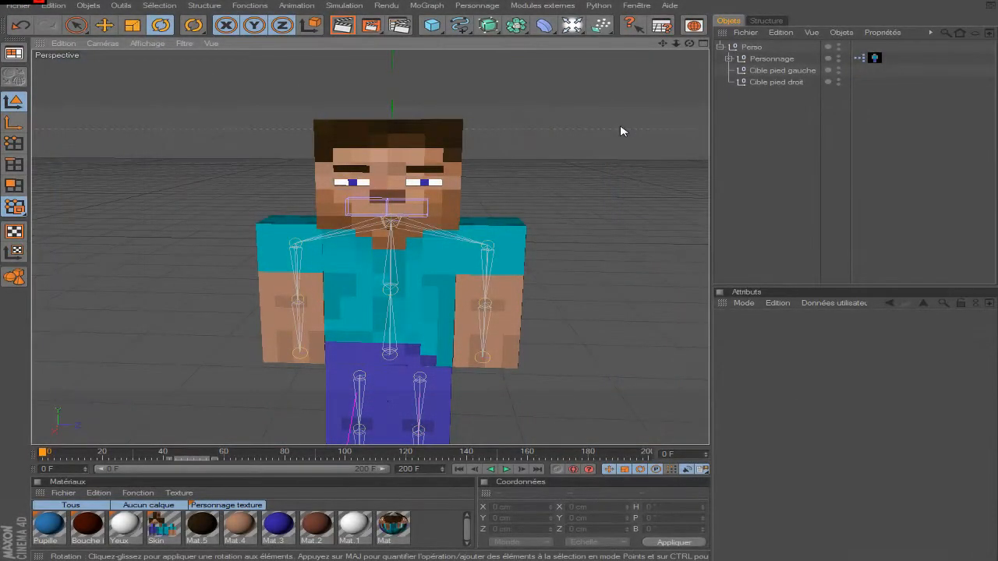
Examine the character's head, face and upper-body bones from the front, from above and from the side
scroll(620, 130, "down", 2)
scroll(616, 131, "up", 2)
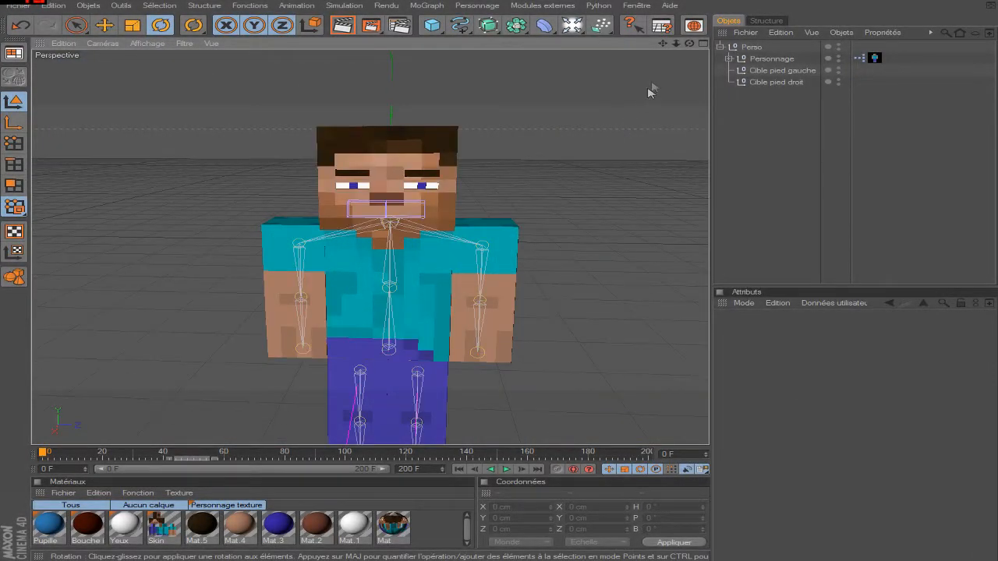
left_click_drag(664, 44, 693, 78)
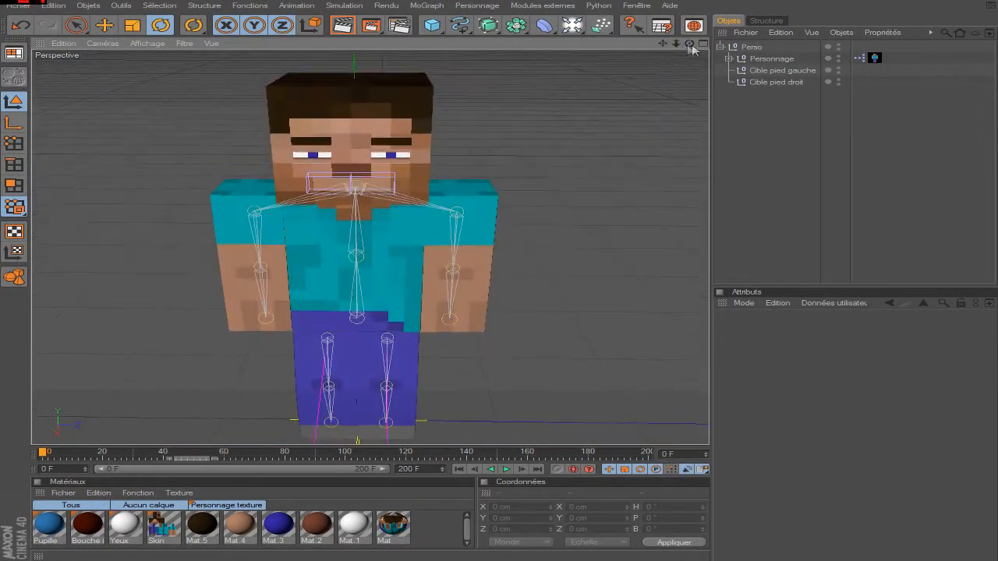
left_click_drag(662, 45, 711, 93)
scroll(191, 144, "up", 2)
scroll(217, 137, "down", 3)
scroll(219, 138, "up", 3)
left_click_drag(690, 45, 717, 98)
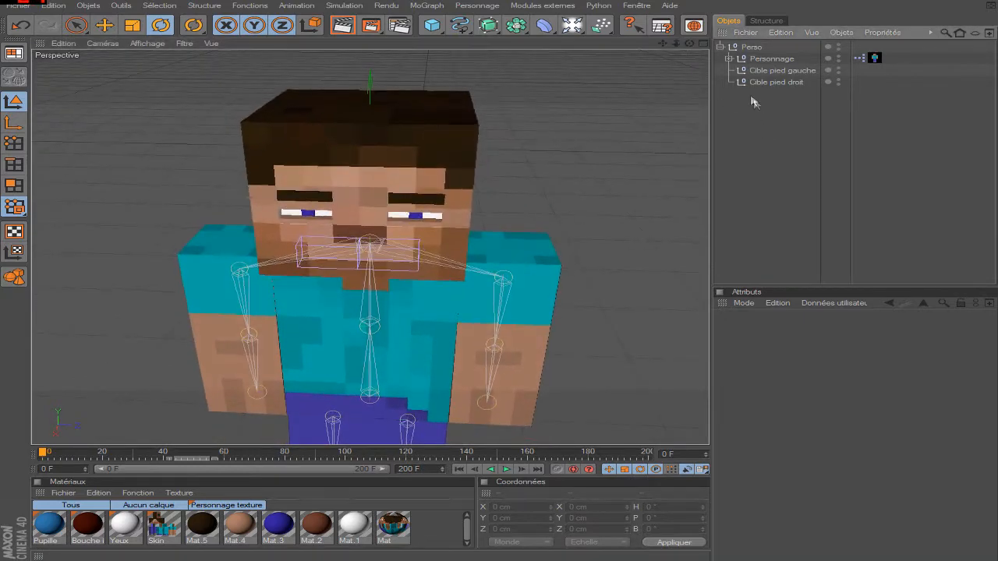
scroll(593, 154, "down", 3)
scroll(593, 150, "up", 3)
left_click_drag(663, 45, 662, 85)
scroll(609, 159, "down", 3)
scroll(616, 133, "up", 4)
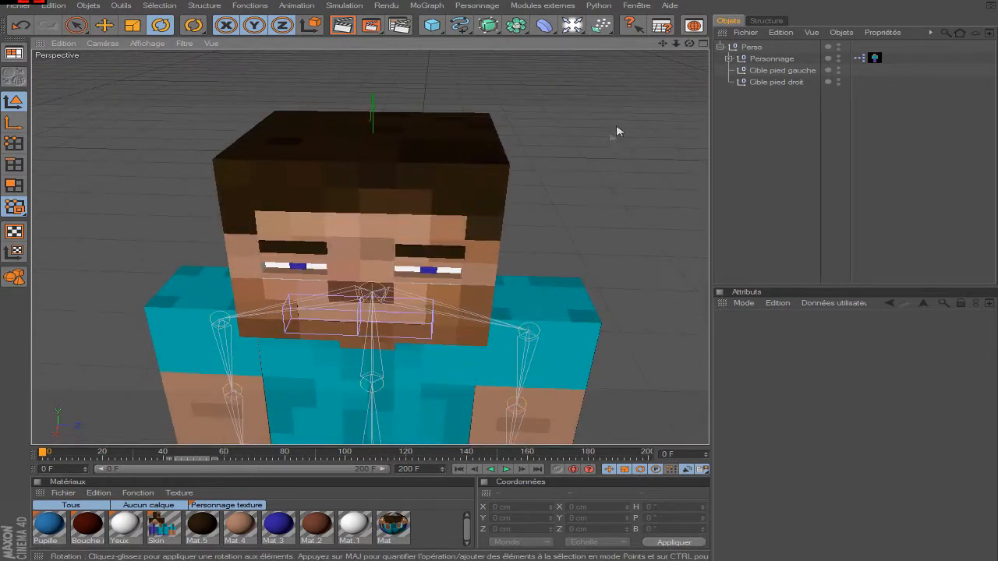
scroll(617, 131, "down", 3)
left_click_drag(689, 44, 804, 66)
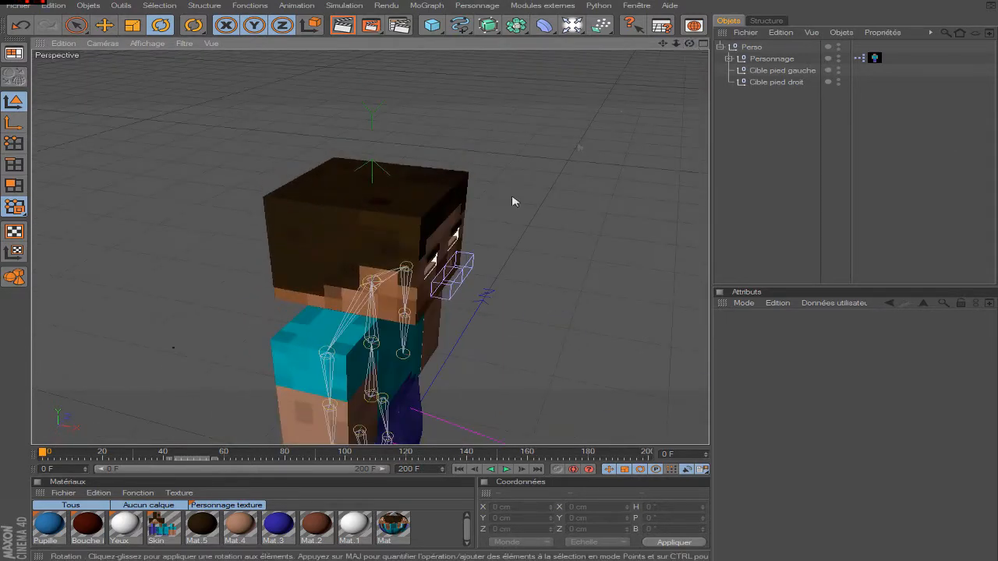
left_click_drag(689, 44, 753, 60)
Select the Personnage object and collapse its Parole, Yeux, Bouche and Déplacement command groups
left_click(755, 60)
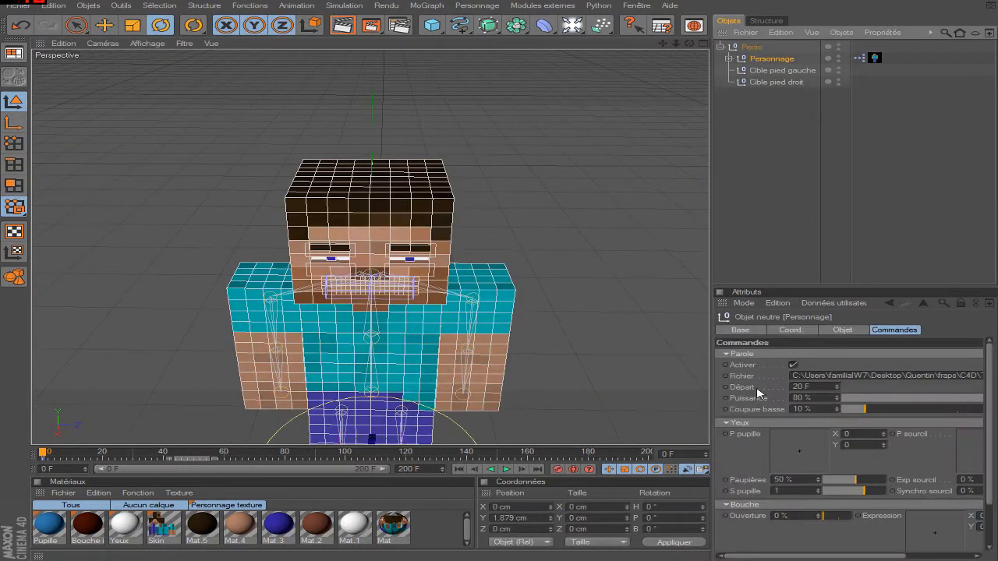
left_click(727, 355)
left_click(727, 364)
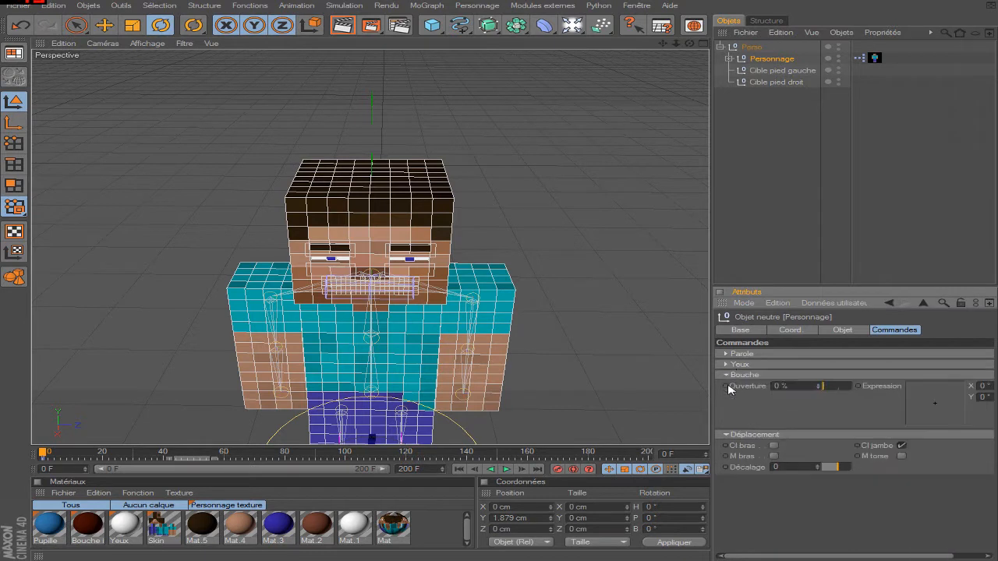
left_click(727, 376)
left_click(726, 387)
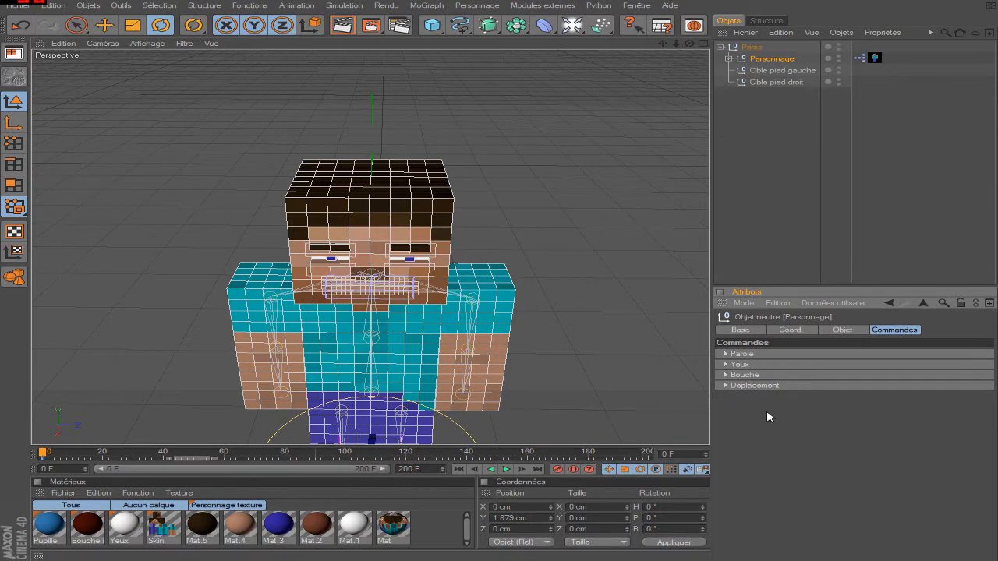
Open the user data manager for Personnage and collapse the existing groups under Commandes
scroll(435, 281, "down", 2)
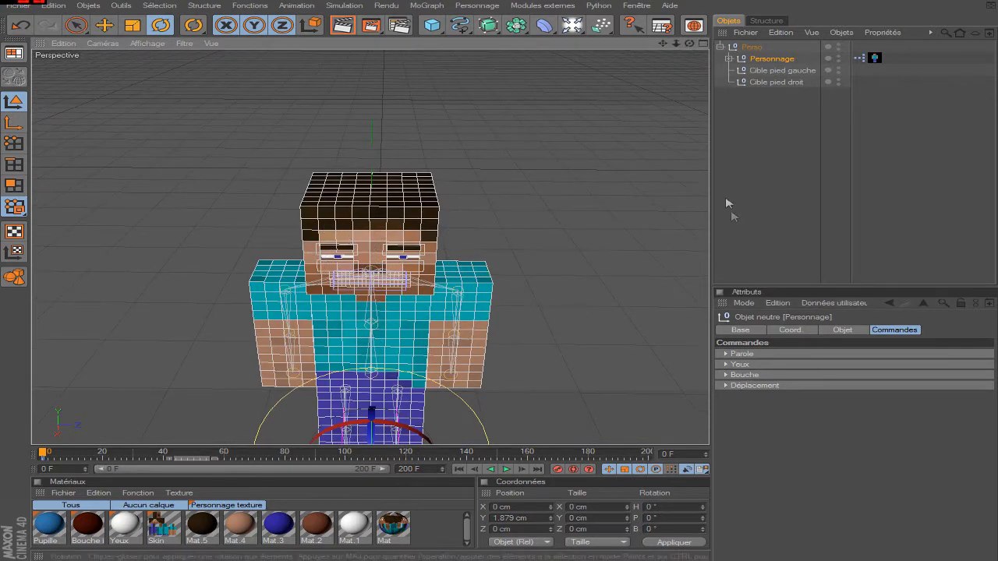
scroll(480, 354, "up", 3)
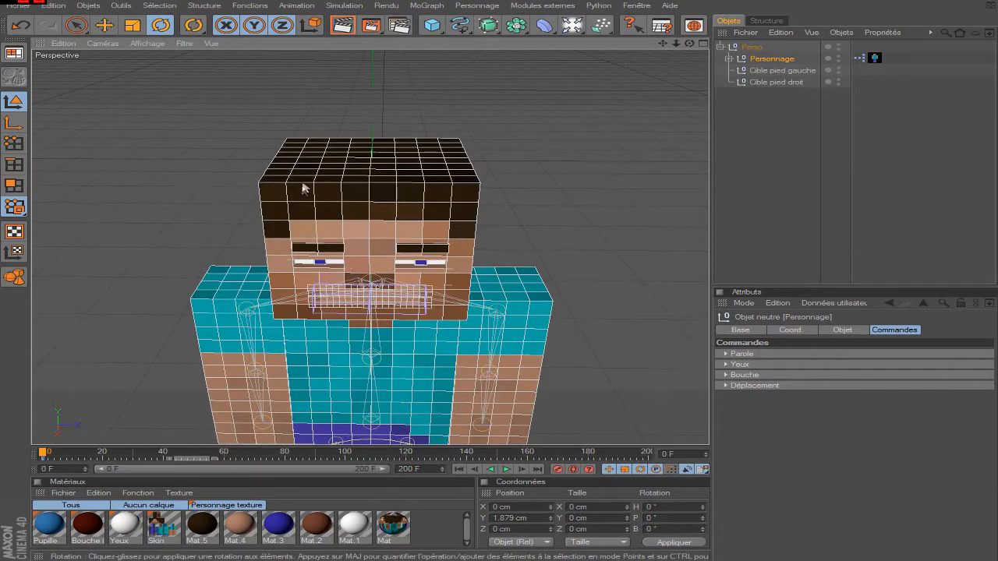
scroll(488, 285, "down", 3)
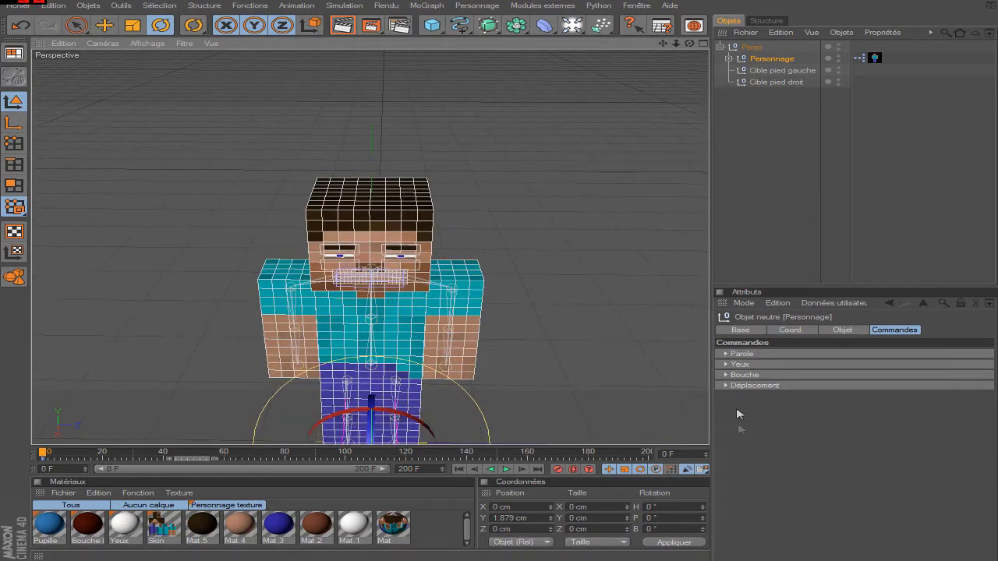
left_click(834, 303)
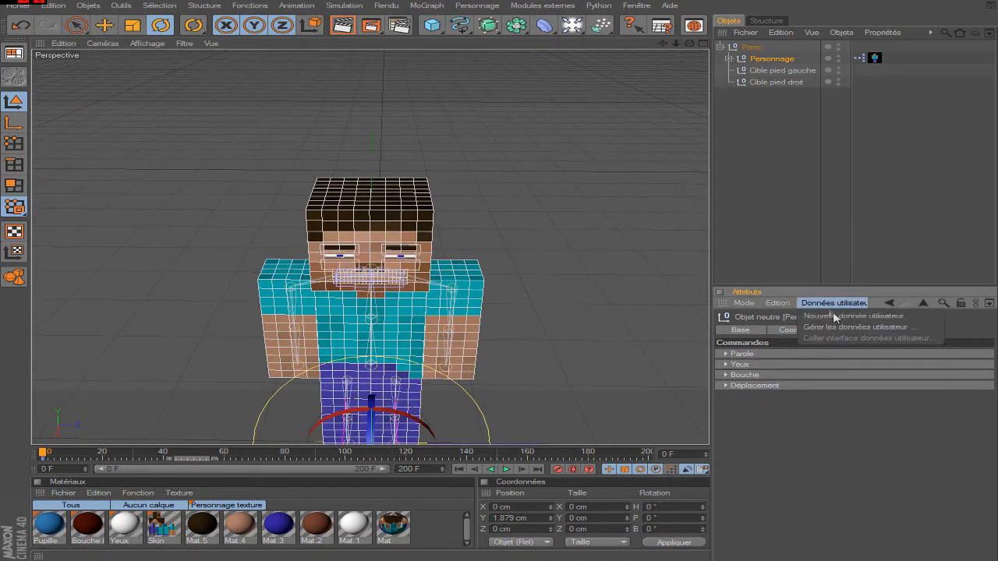
left_click(855, 327)
left_click(406, 220)
left_click(406, 229)
left_click(406, 240)
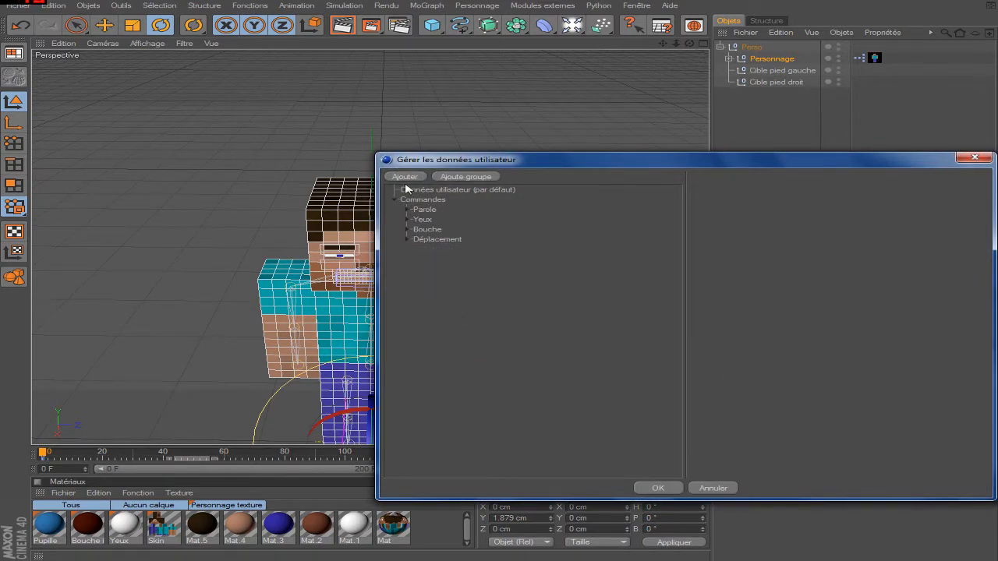
Add a user data group named Modélisation as the first group inside Commandes
left_click(462, 177)
left_click_drag(421, 199, 423, 221)
double_click(779, 191)
type("Modélisation")
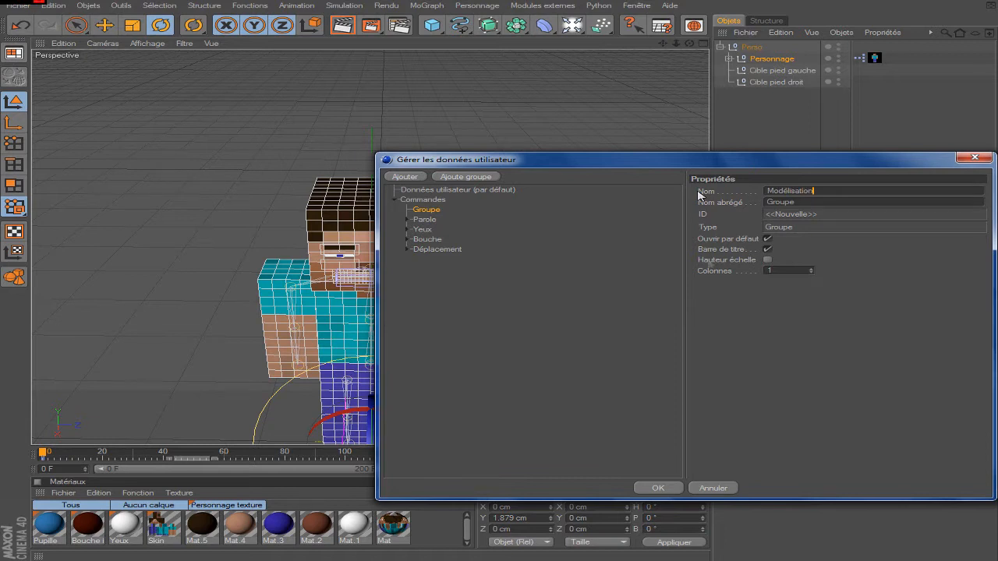
key("Return")
Add a user data entry named Cheuveux to the Modélisation group with the data type Case à cocher
left_click(404, 176)
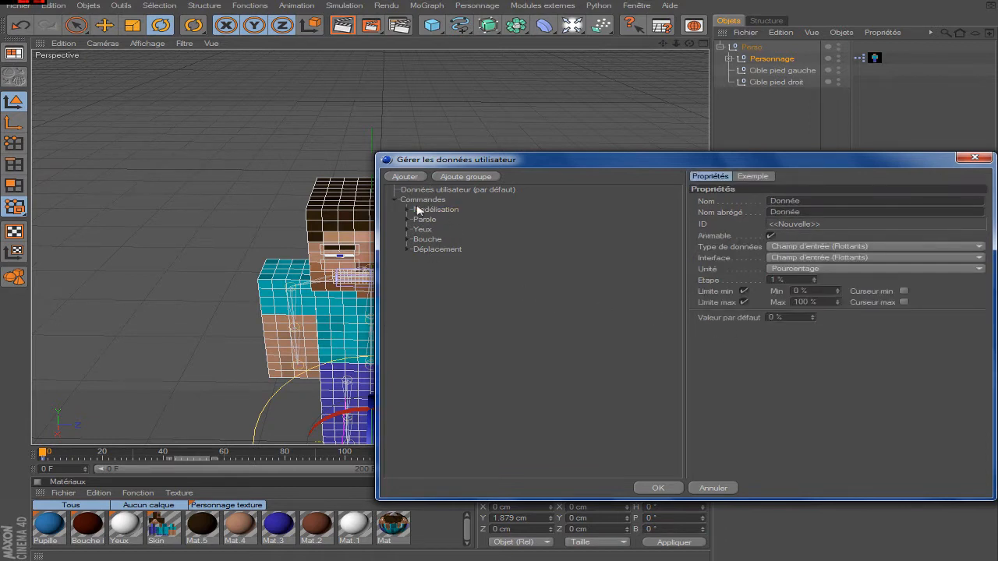
left_click(407, 210)
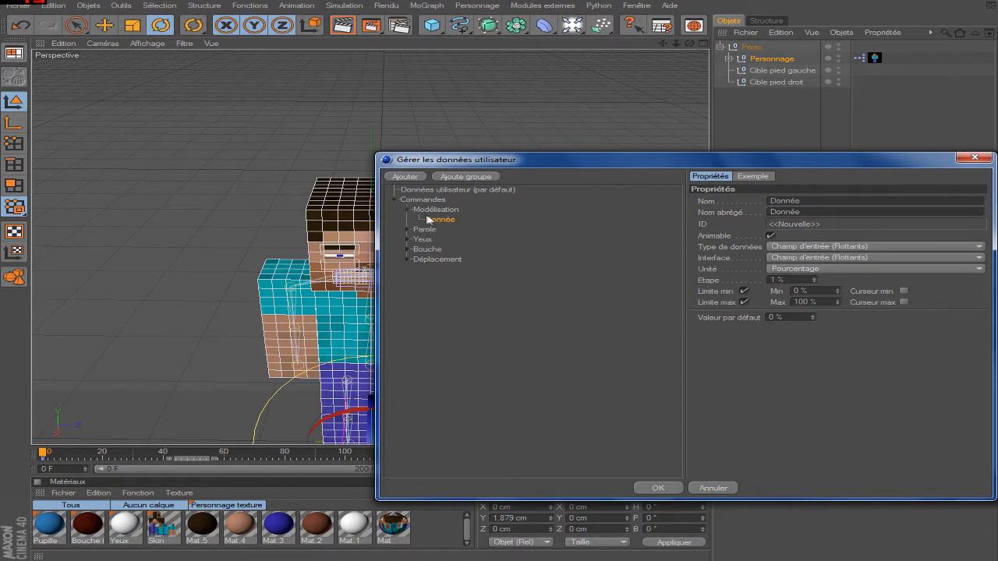
left_click_drag(803, 202, 628, 202)
type("Cheuveux")
left_click(813, 248)
left_click(803, 258)
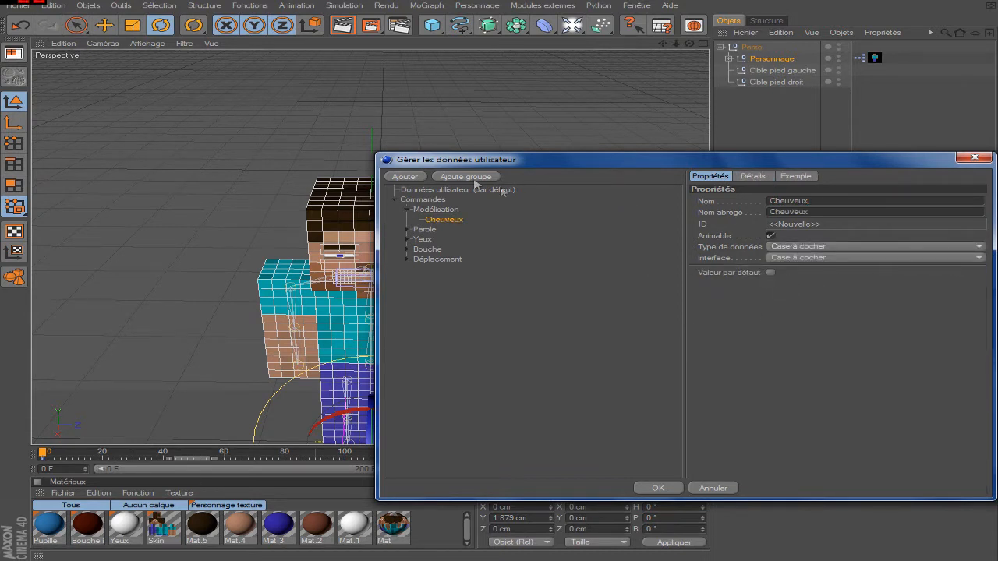
Add an entry named Couleur des yeux to the Modélisation group with the data type Couleur
left_click(404, 176)
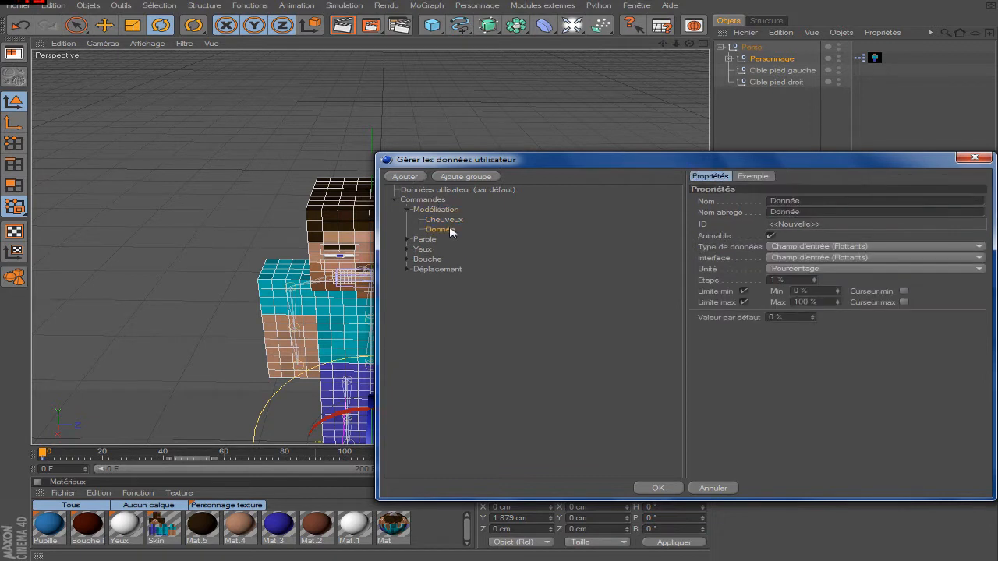
left_click_drag(802, 201, 714, 201)
left_click_drag(779, 201, 769, 201)
type("Couleur des yeux")
left_click(800, 248)
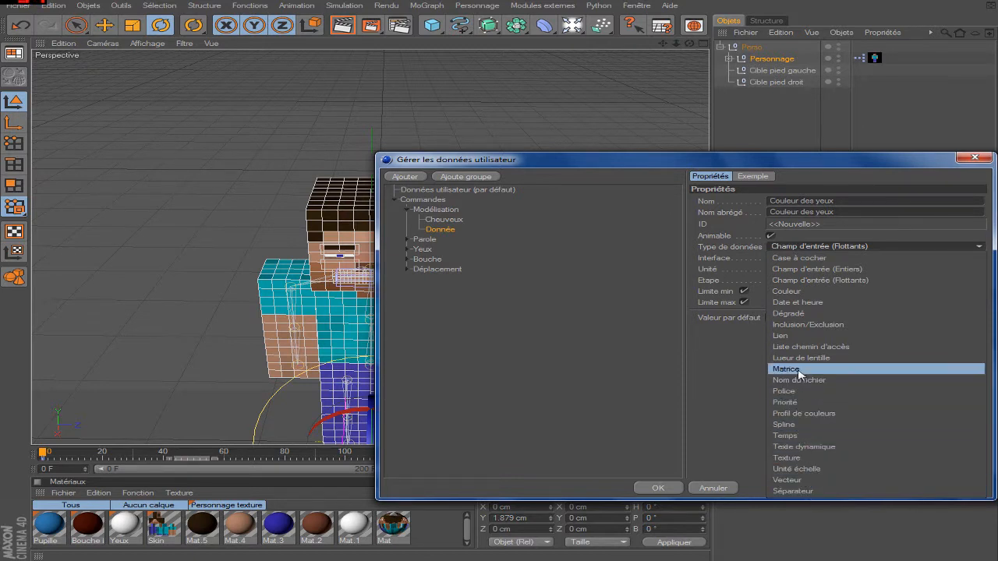
left_click(797, 291)
left_click(838, 247)
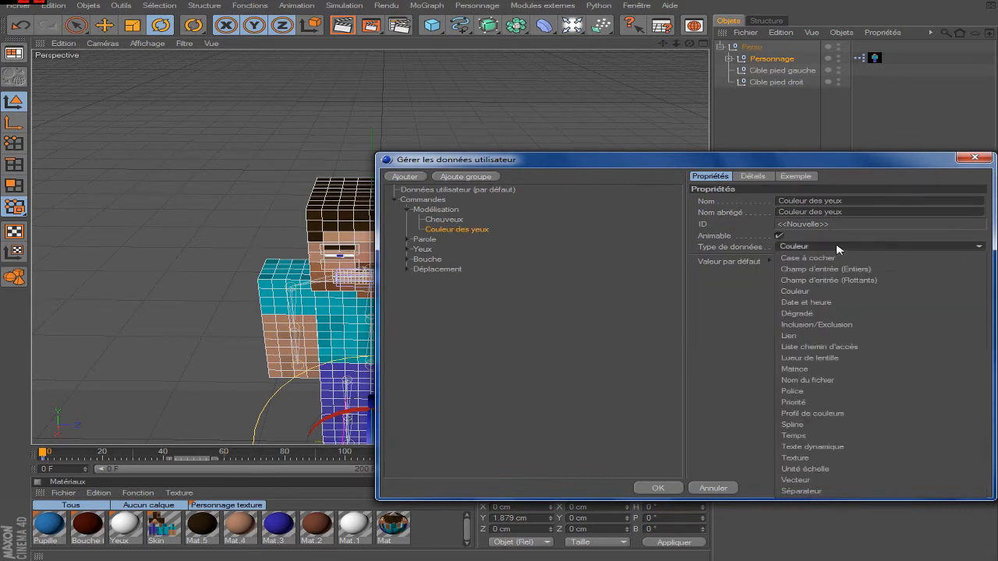
left_click(838, 247)
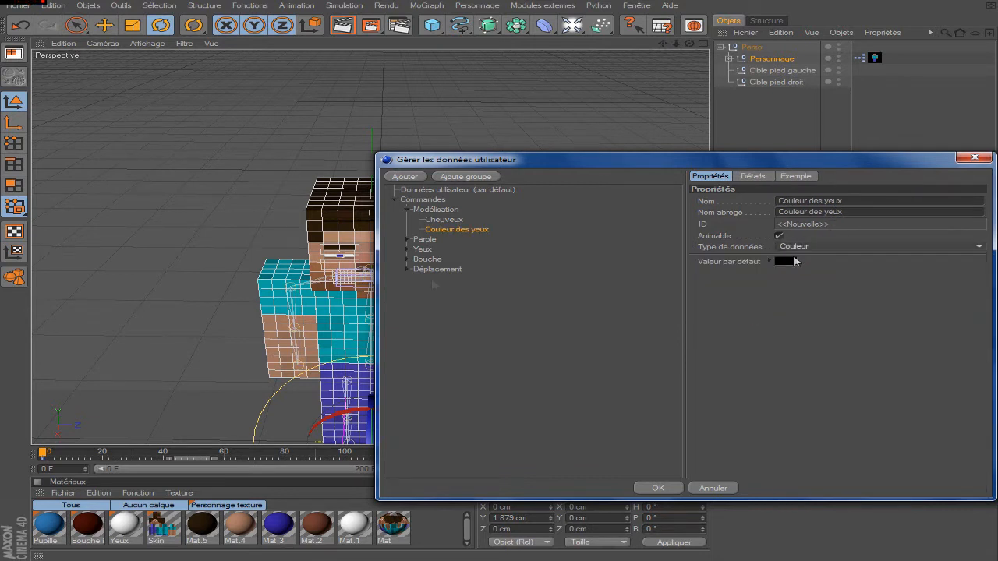
Add a third user data entry to the Modélisation group and name it Cible
left_click(431, 209)
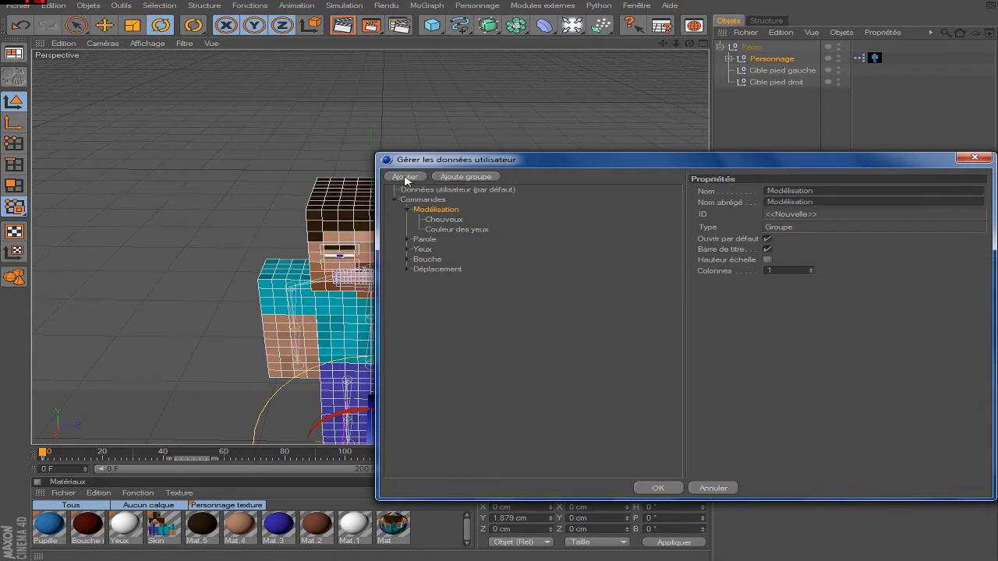
left_click(404, 177)
left_click_drag(801, 201, 655, 260)
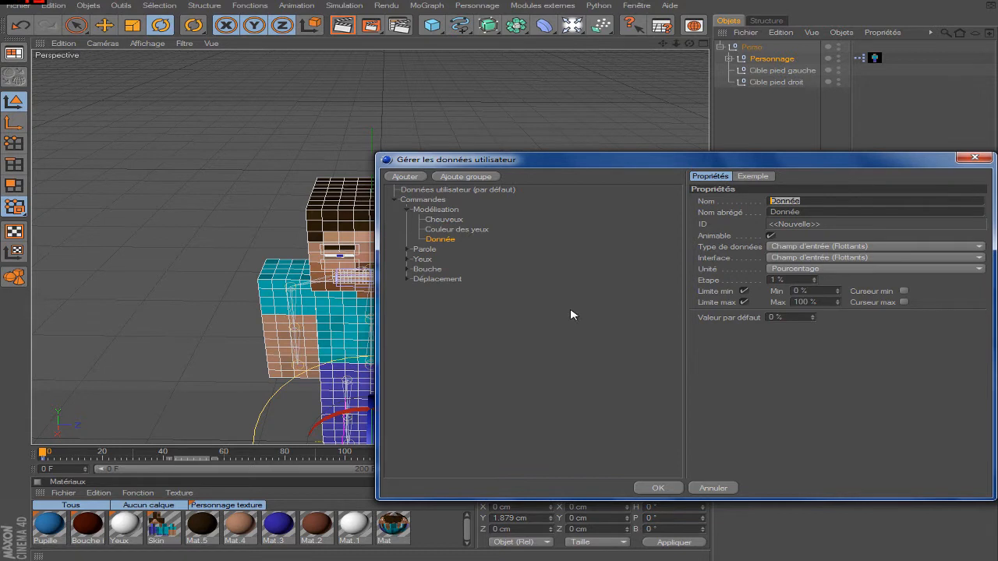
type("C")
left_click(610, 247)
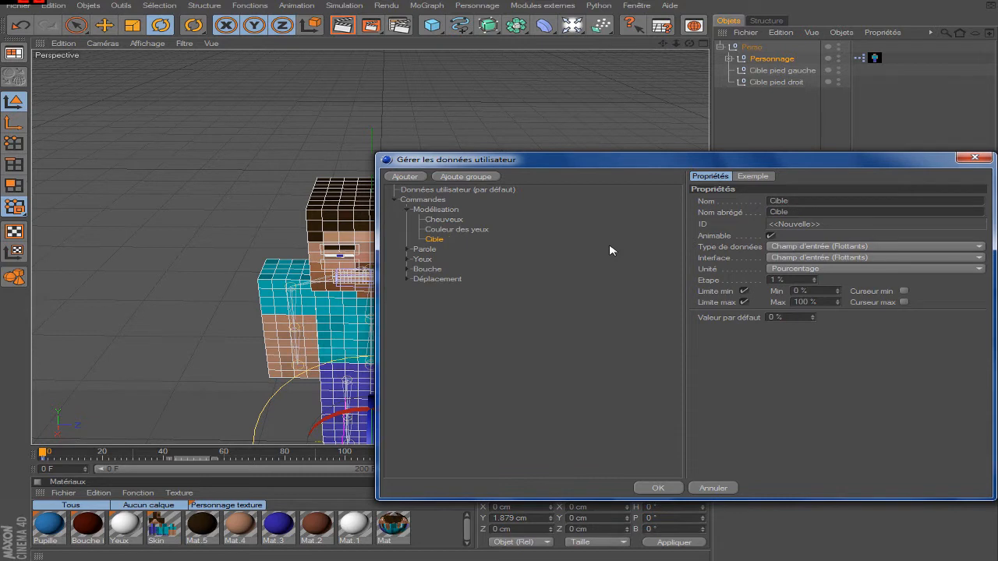
Add a fourth Modélisation entry named Cible with the data type Inclusion/Exclusion, and apply the user data changes
left_click(439, 240)
left_click(406, 177)
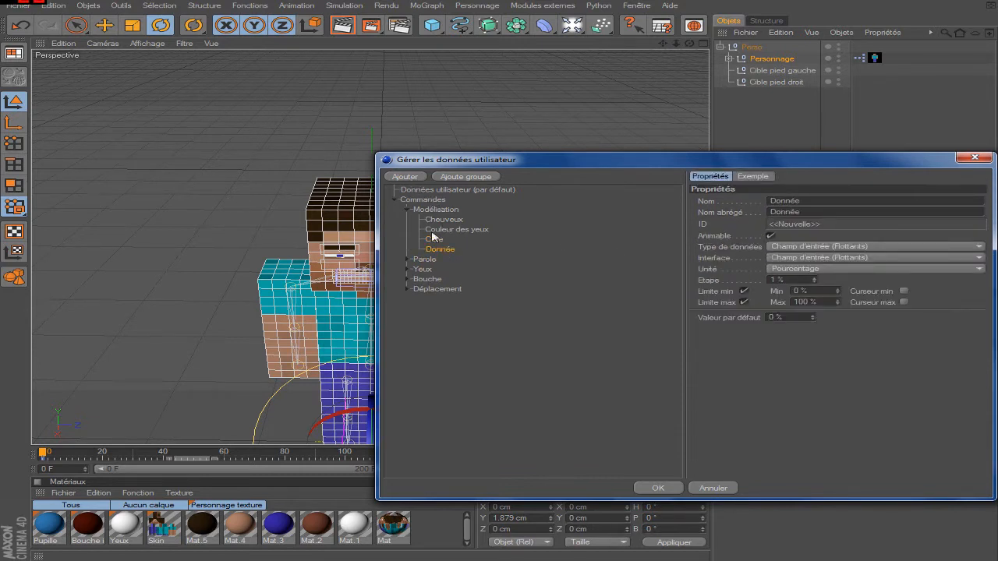
left_click_drag(807, 201, 733, 197)
type("Cible")
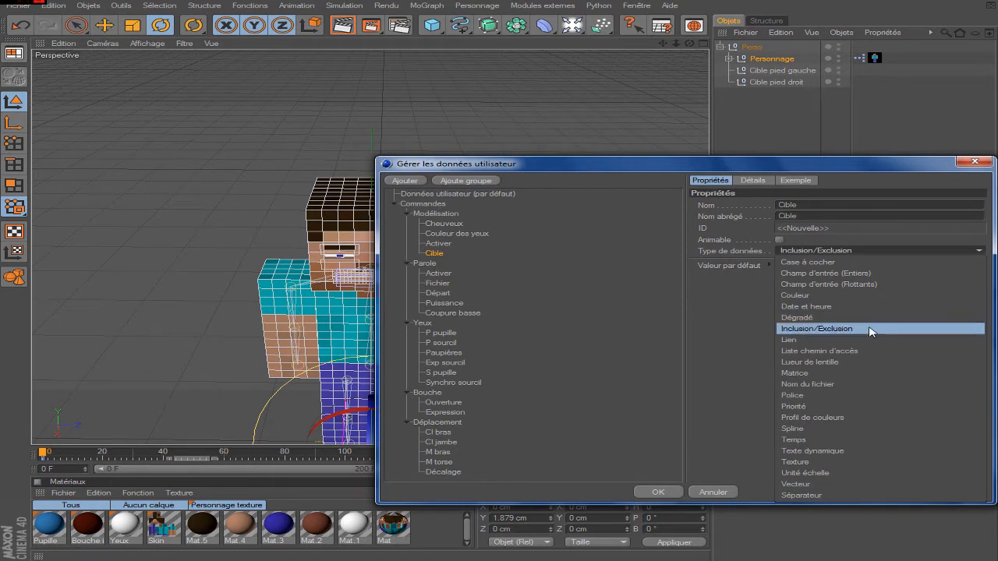
left_click(866, 328)
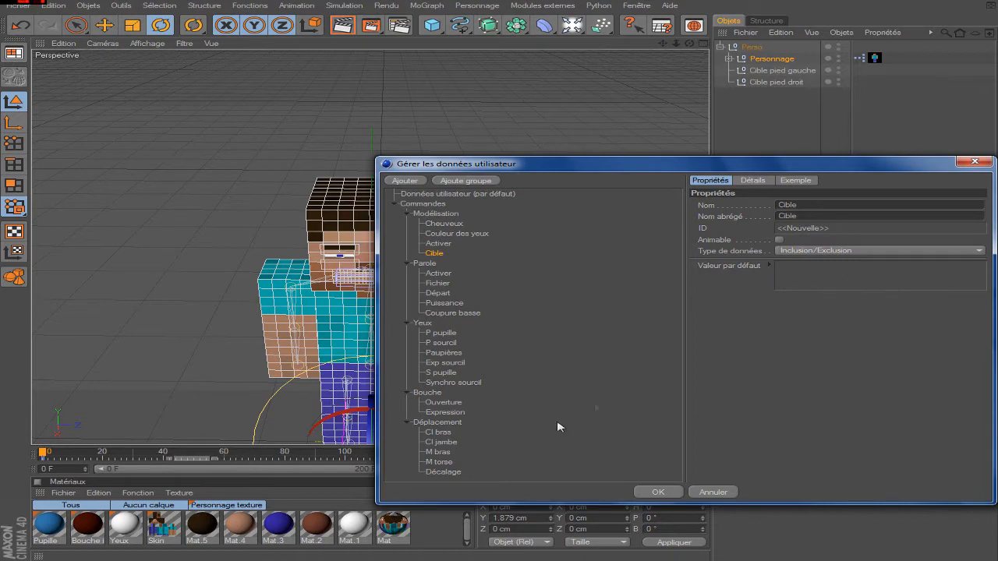
left_click(662, 492)
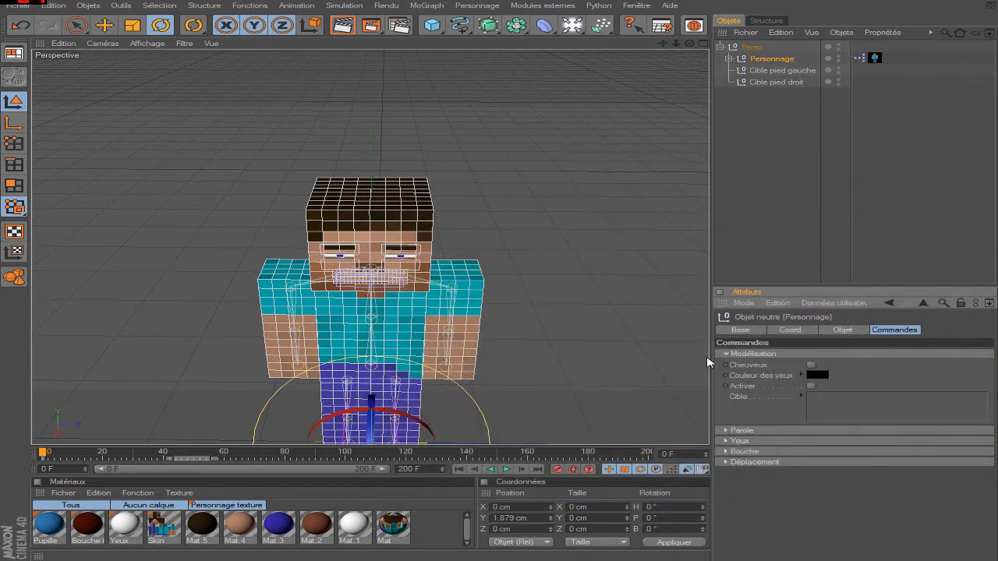
Try adding the Cible pied droit object to Personnage's Cible list, and deselect all objects
left_click_drag(784, 82, 858, 399)
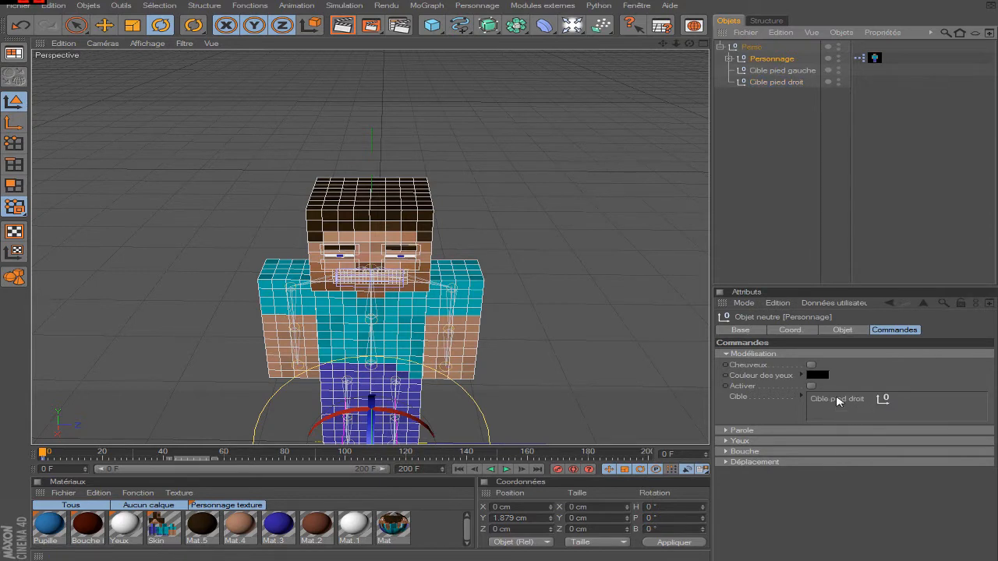
left_click(838, 401)
left_click(779, 142)
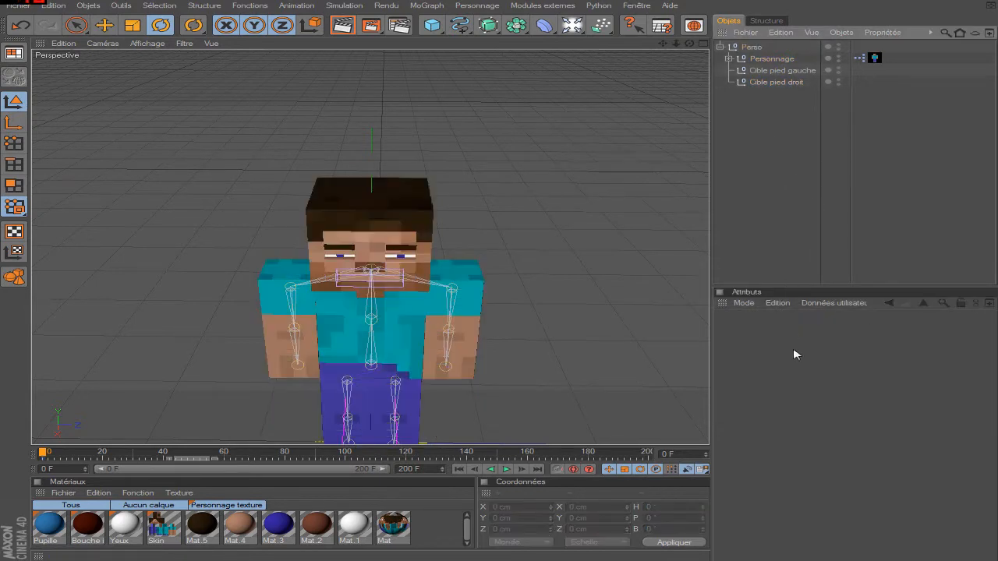
Select Personnage and open its XPresso expression for editing
scroll(459, 91, "up", 2)
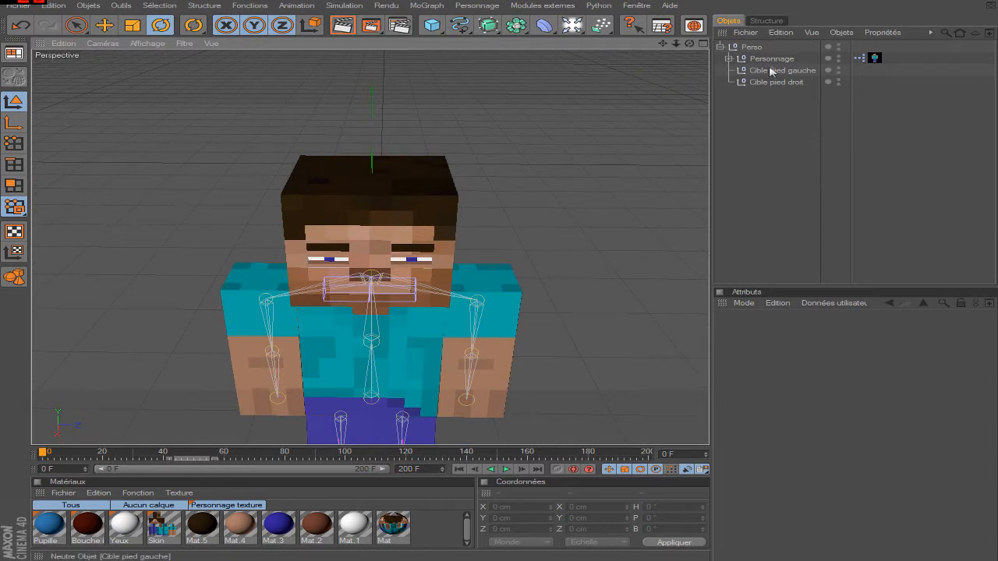
left_click(772, 59)
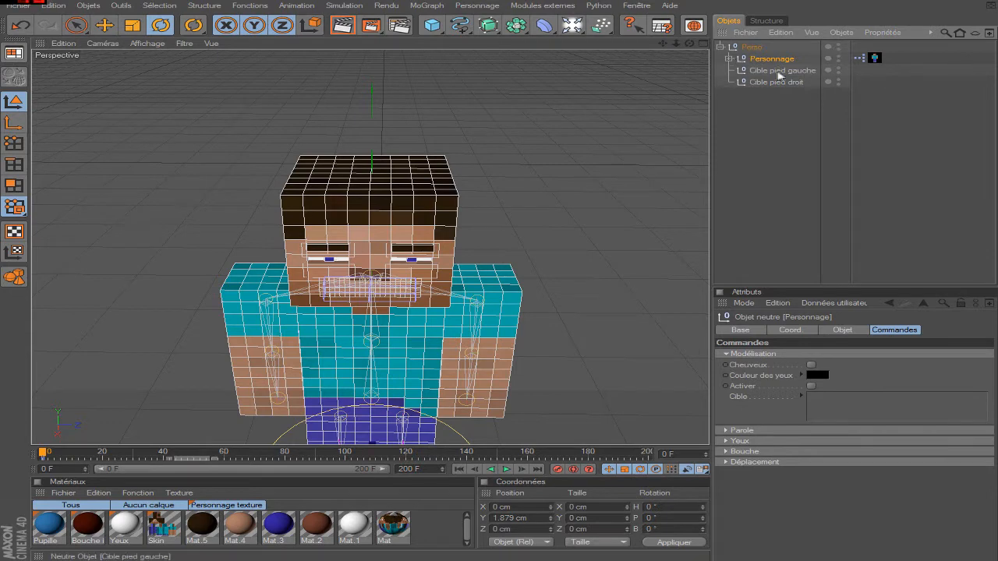
double_click(858, 58)
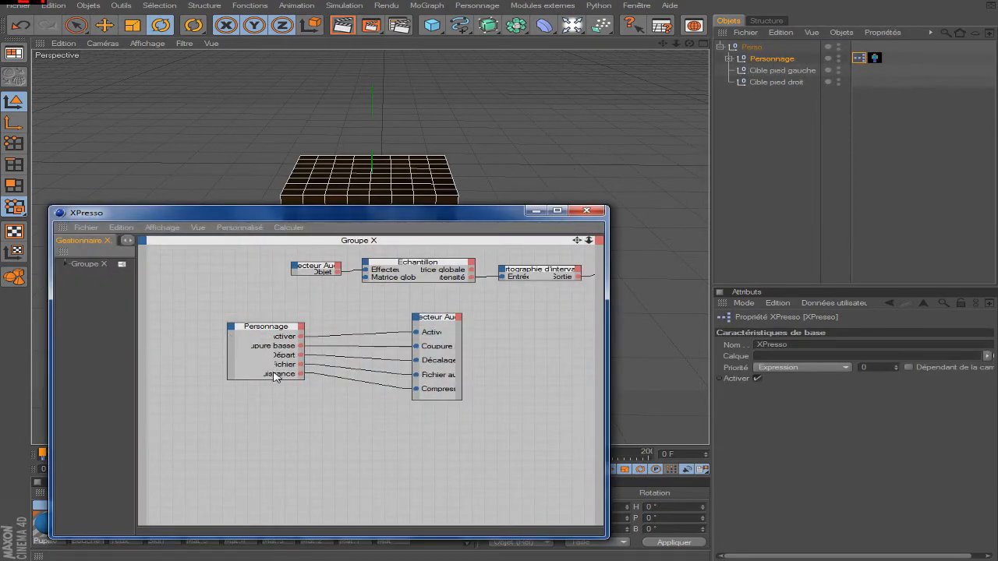
Enlarge the Personnage node downward and add the Cheuveux output port from the Modélisation commands
left_click(276, 385)
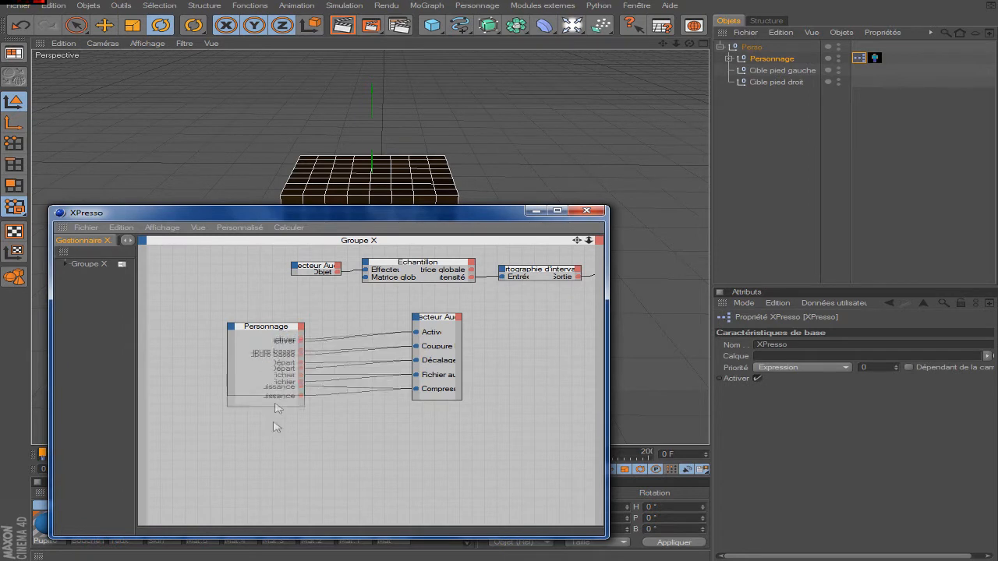
left_click(303, 328)
mouse_move(348, 359)
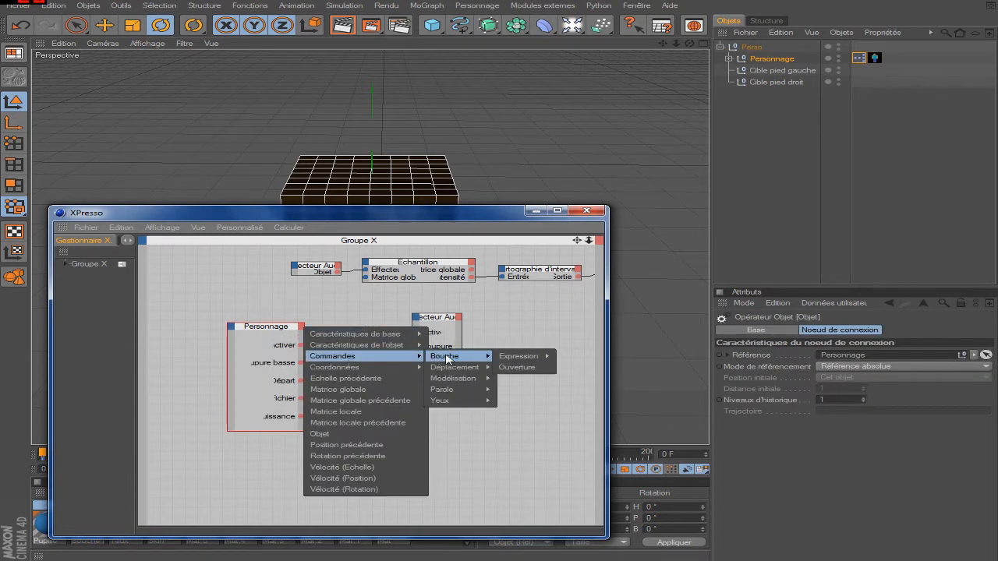
mouse_move(459, 377)
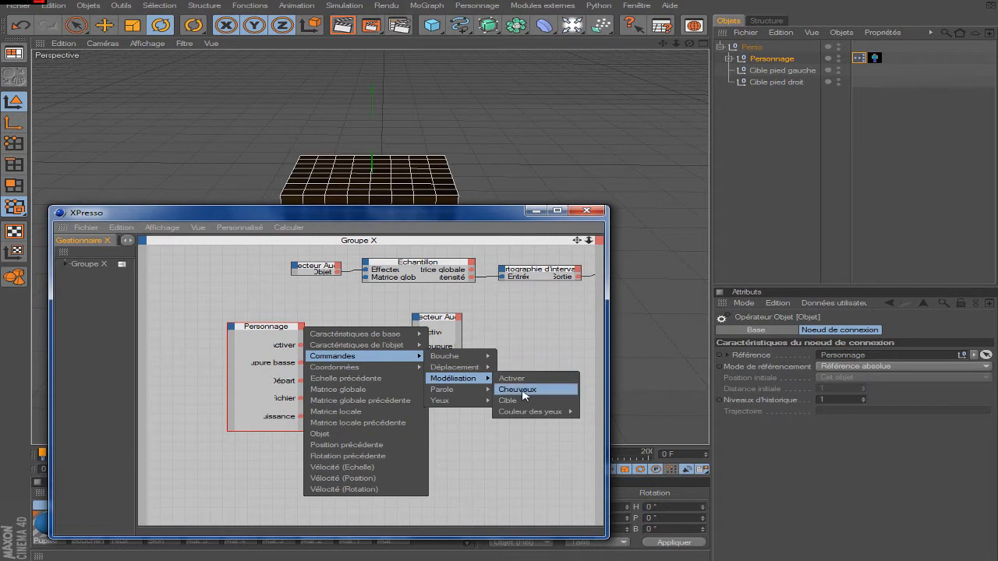
left_click(515, 392)
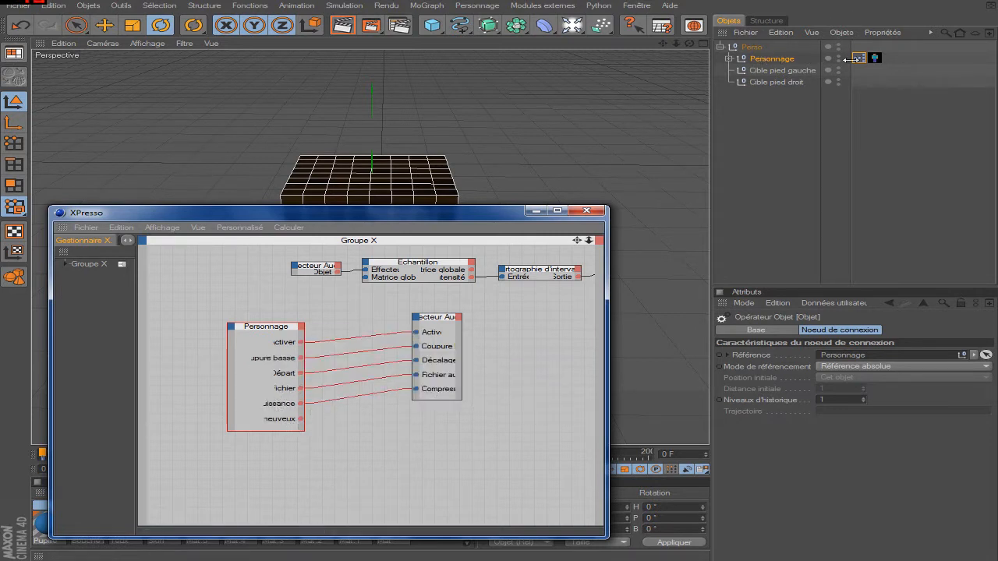
Add the cheuveux object from under tete to the XPresso graph as a node, placed below the audio effector node
left_click(729, 58)
left_click(738, 70)
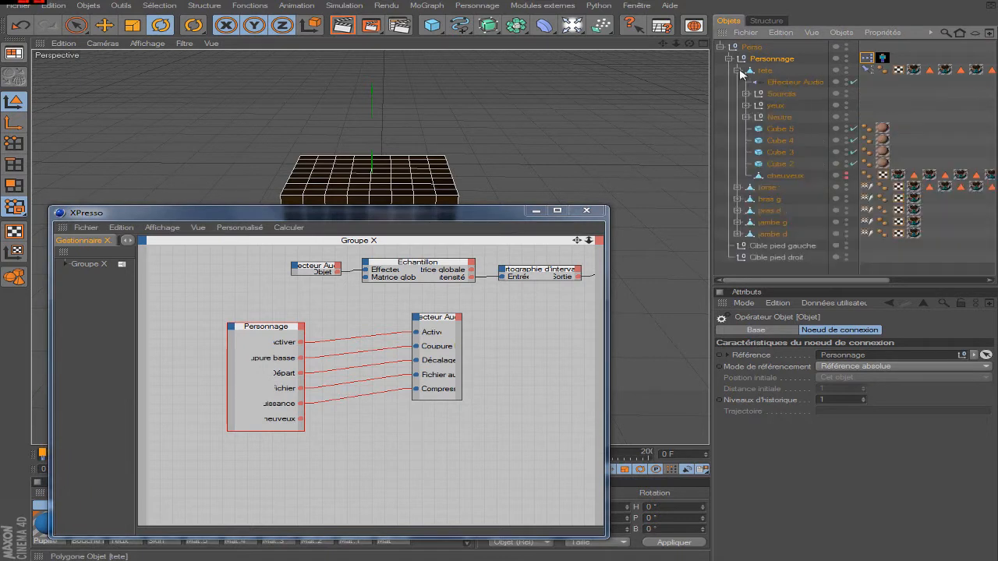
left_click(785, 176)
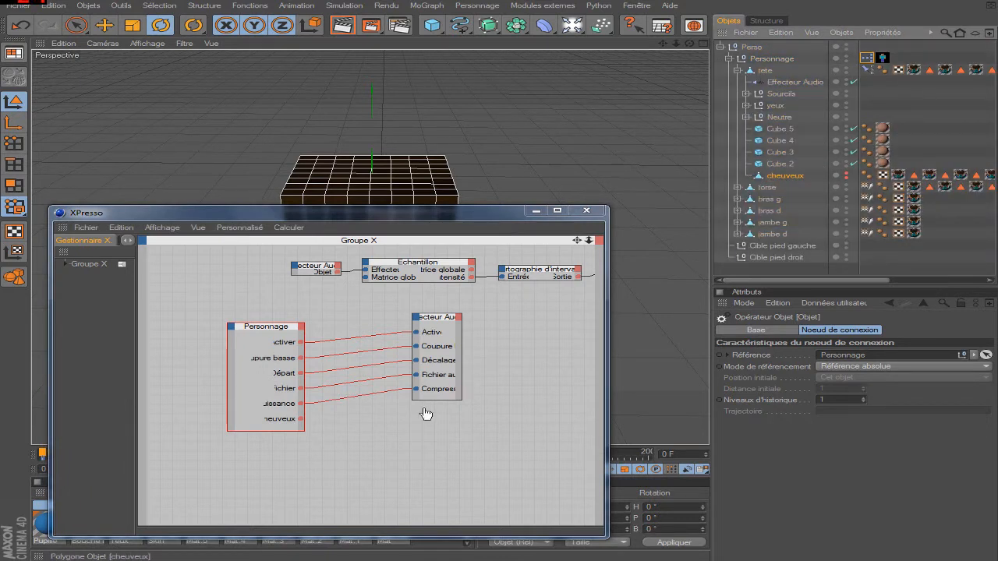
left_click_drag(396, 441, 396, 436)
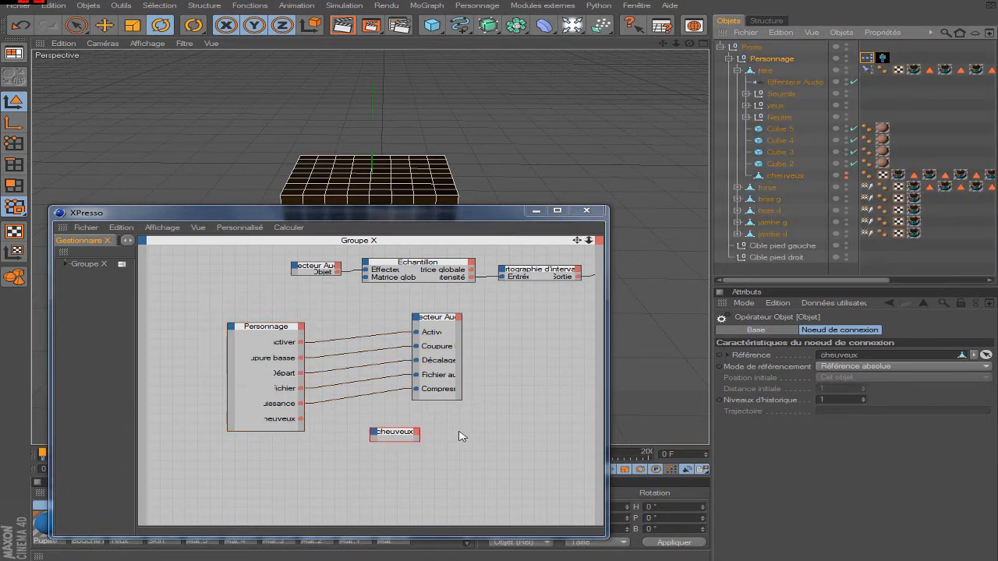
left_click(729, 58)
left_click_drag(390, 438, 444, 432)
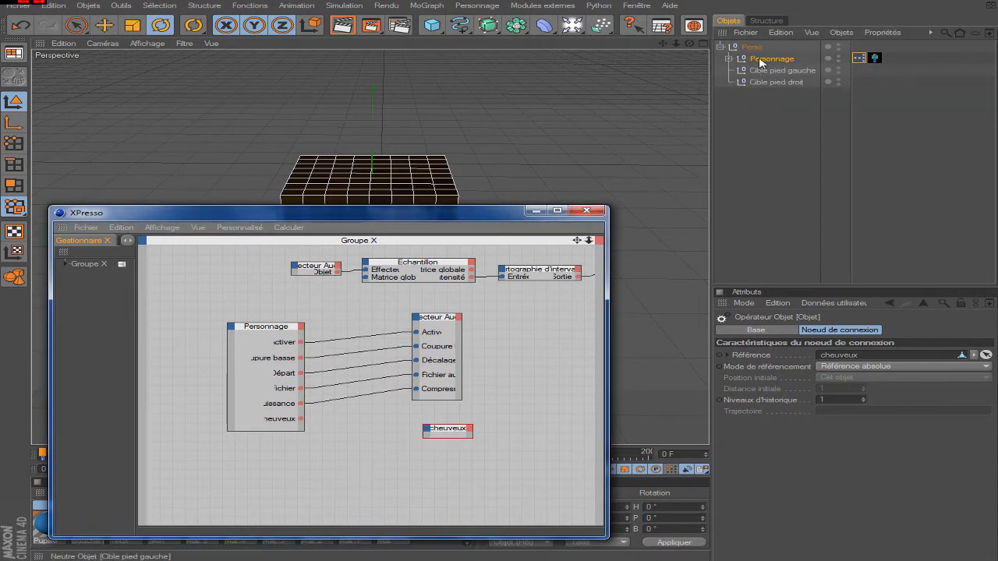
Add the Visibilité (Vue) and Visibilité (Rendu) input ports to the cheuveux node
left_click(761, 60)
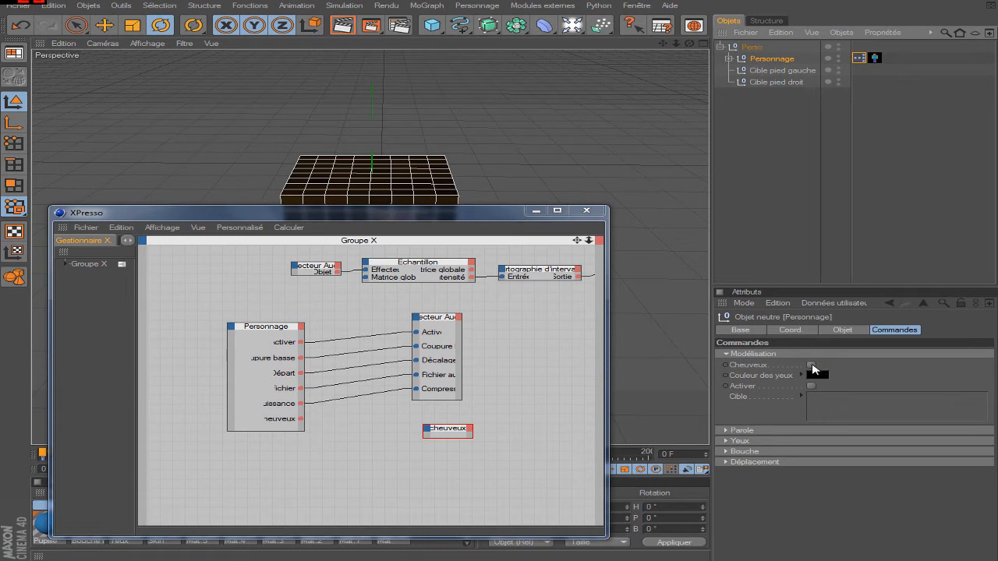
left_click(425, 428)
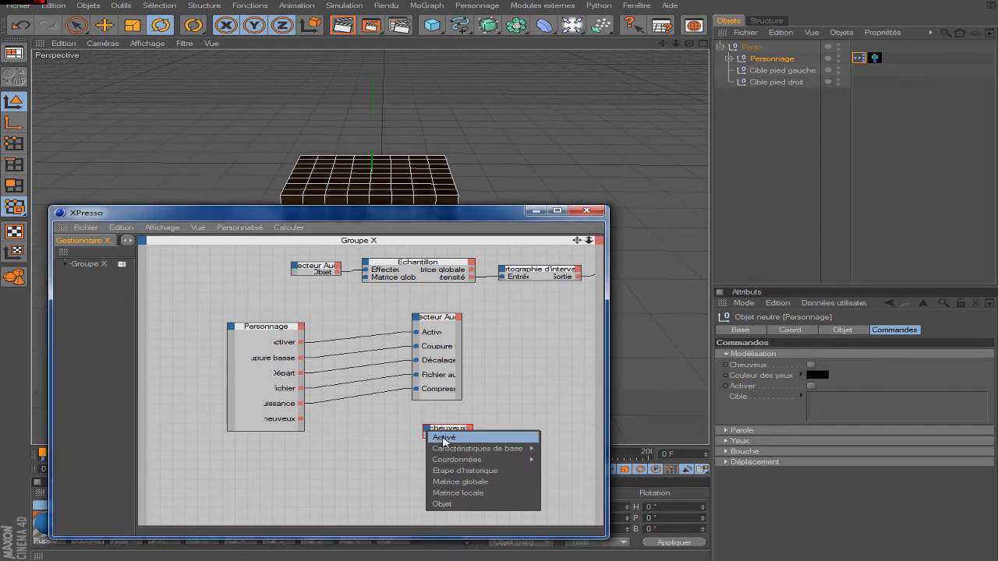
mouse_move(470, 451)
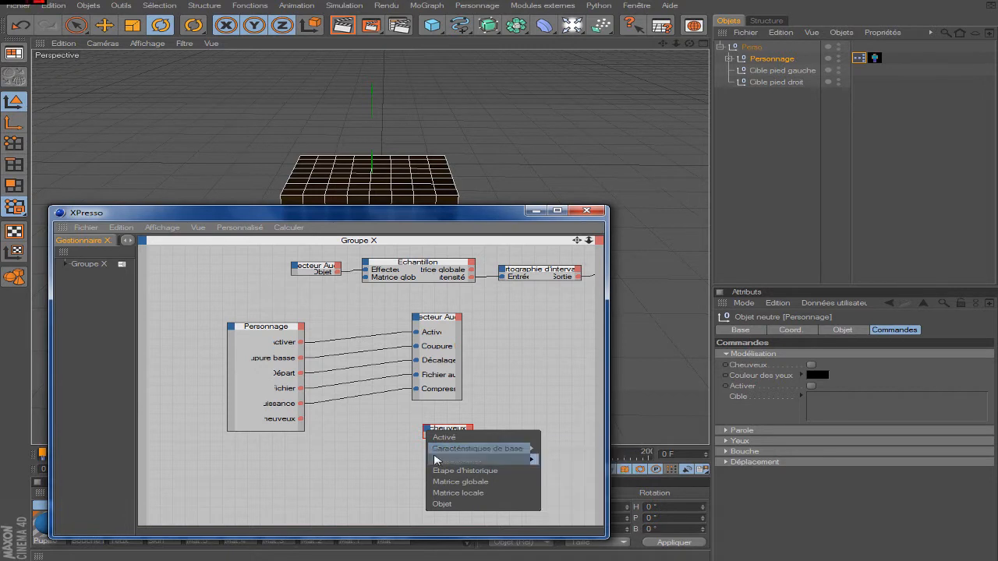
left_click(571, 514)
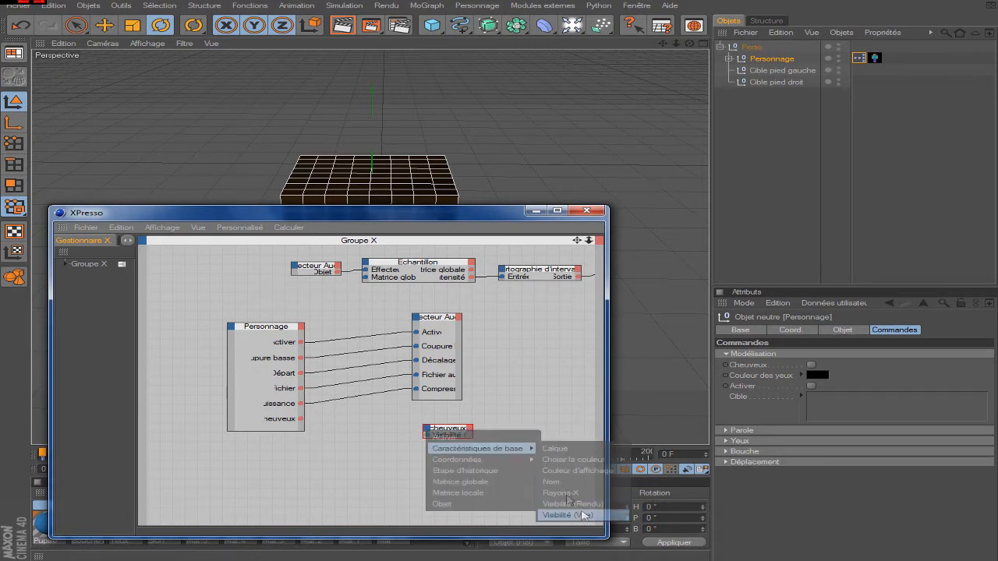
left_click(427, 433)
mouse_move(485, 445)
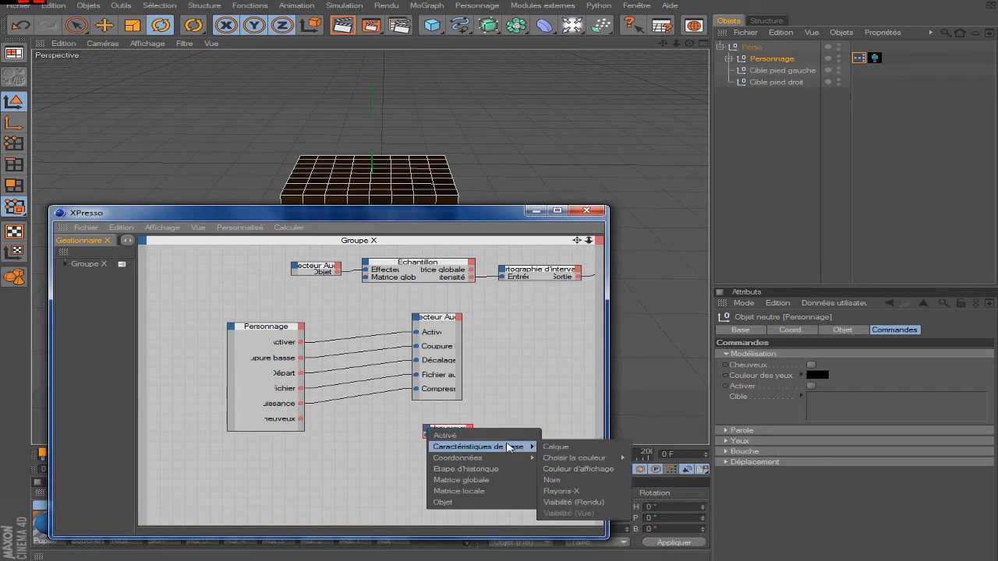
left_click(580, 494)
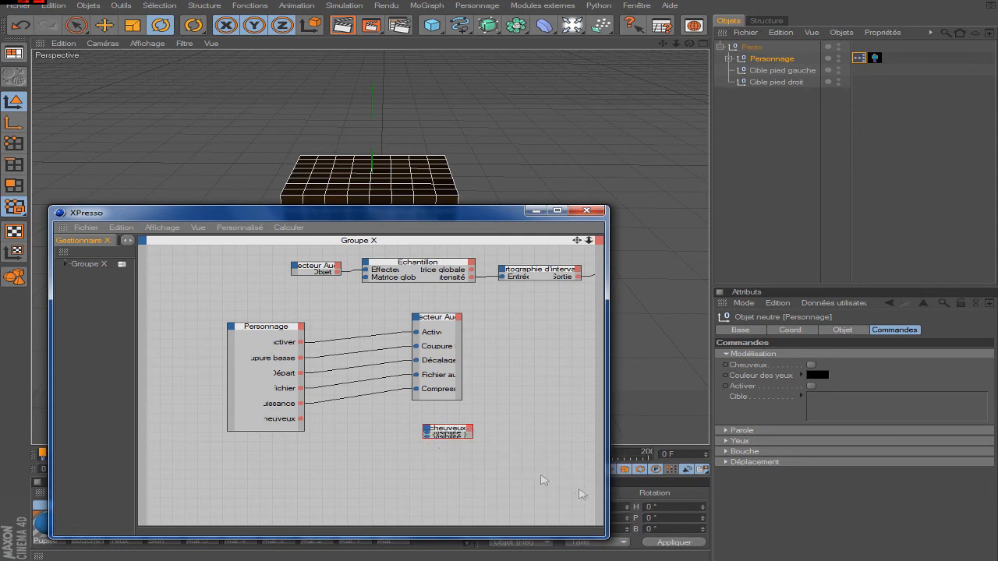
Expand and widen the cheuveux node to show its ports, and move it farther from the Personnage node
left_click(449, 437)
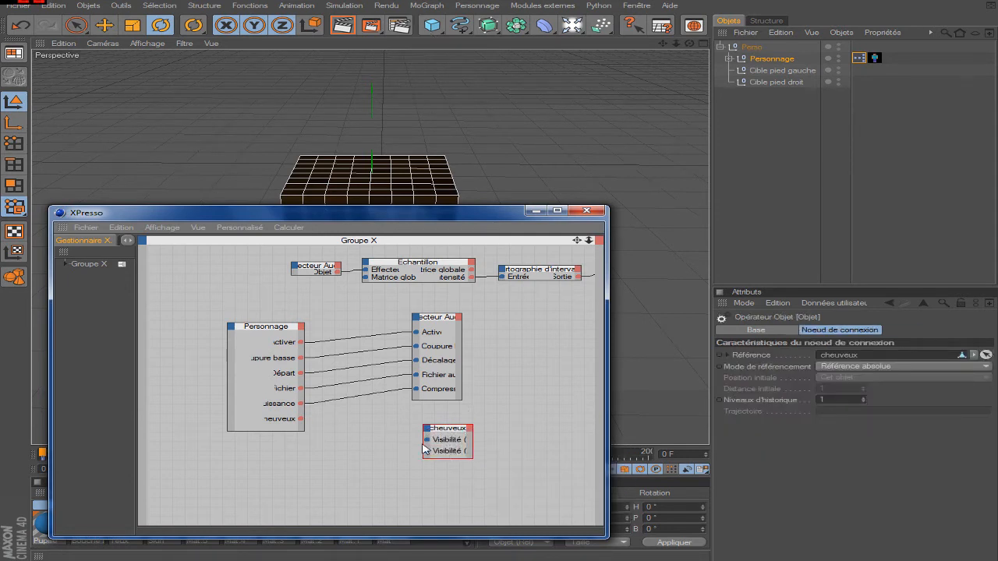
left_click_drag(422, 445, 390, 445)
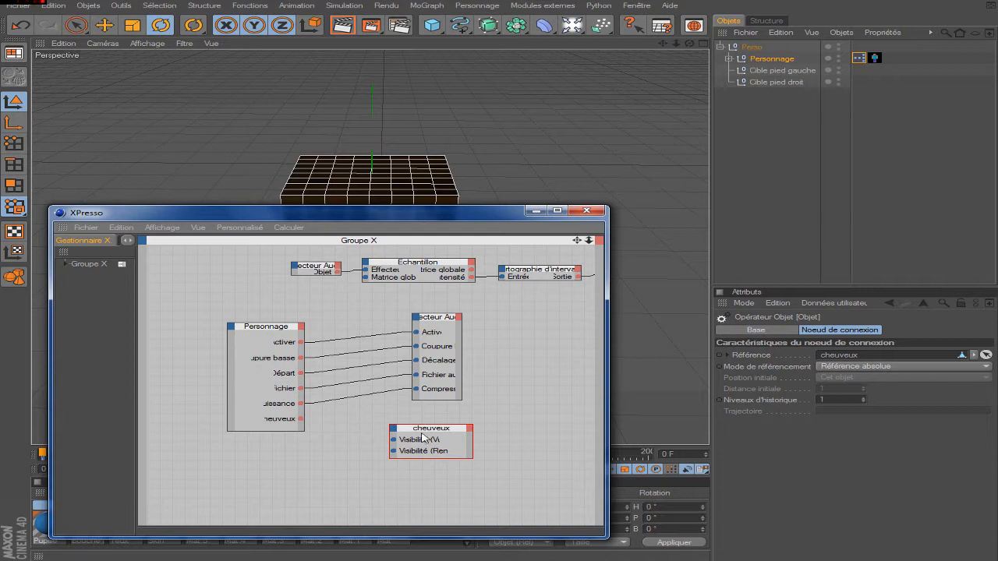
left_click_drag(430, 434, 528, 430)
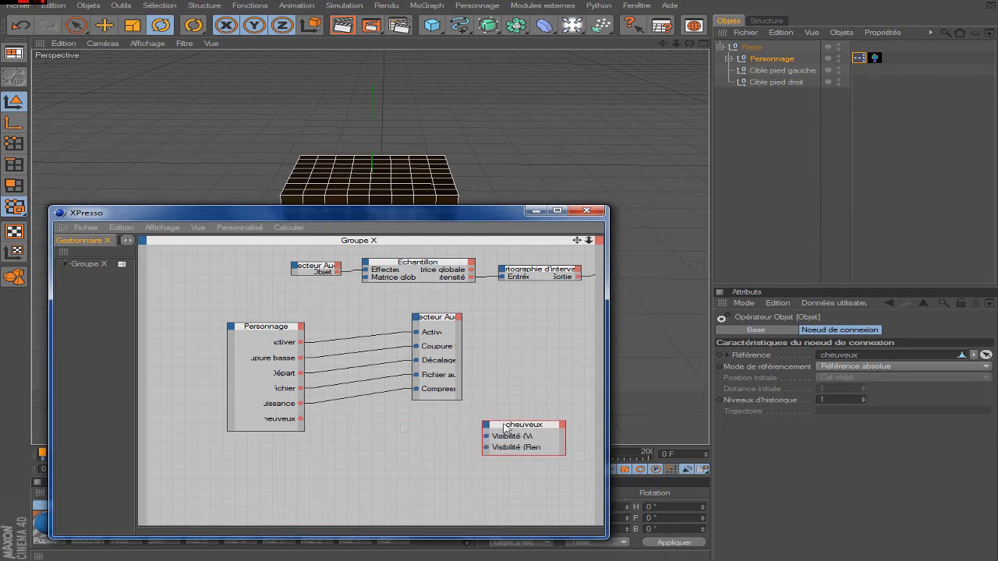
Add a boolean NOT node and route Personnage's Cheuveux output through it to both visibility inputs of the cheuveux node
right_click(361, 433)
mouse_move(428, 435)
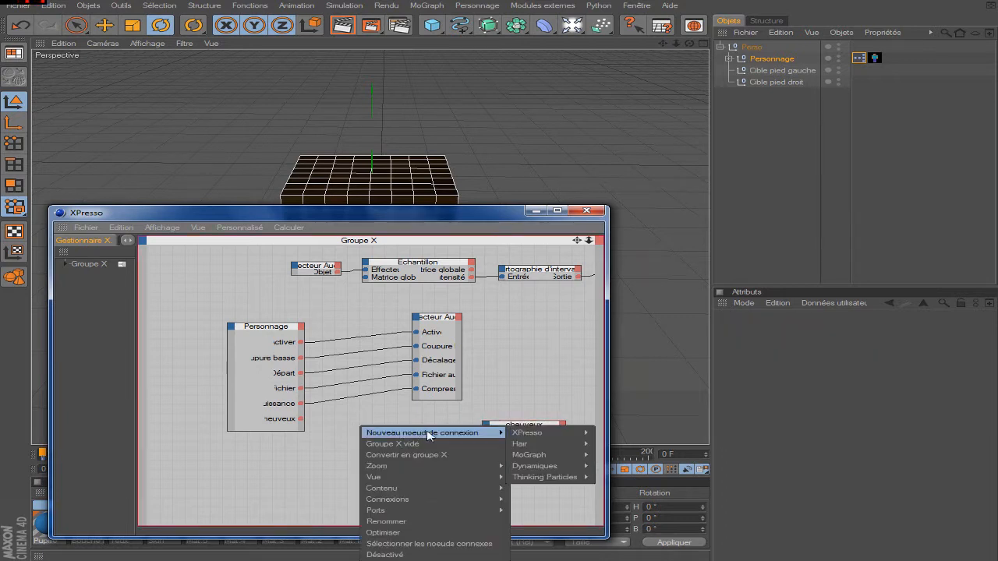
mouse_move(529, 436)
mouse_move(641, 436)
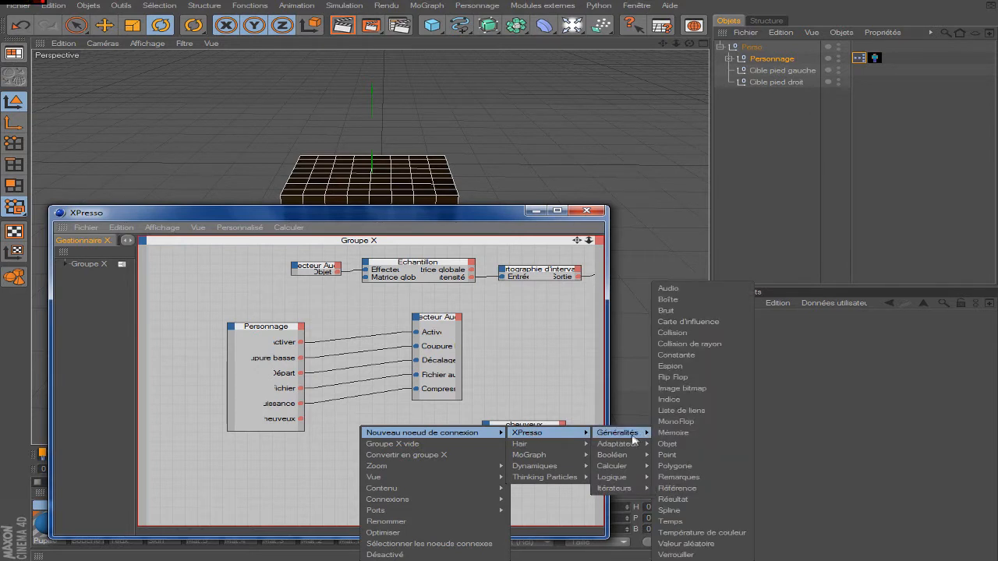
mouse_move(638, 457)
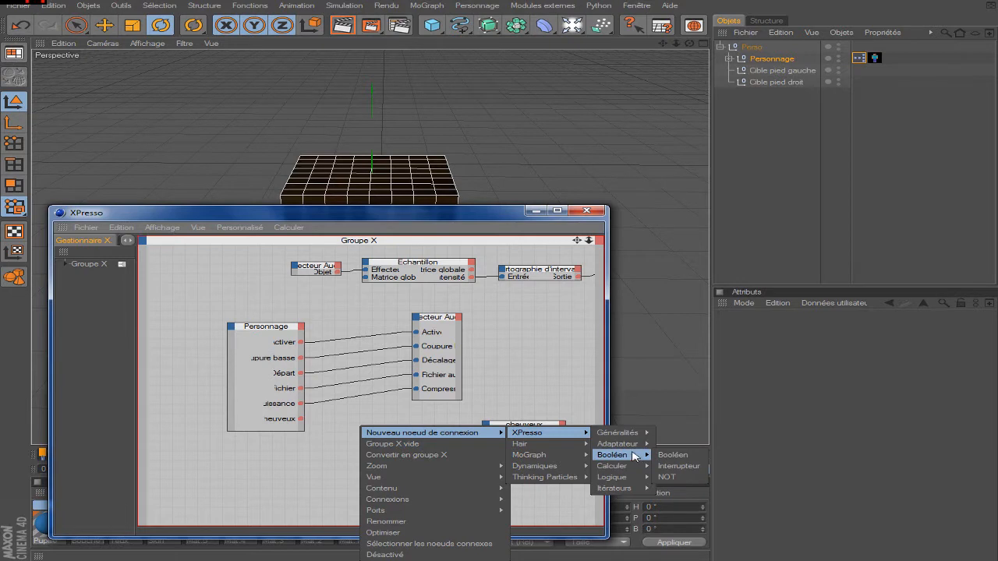
left_click(667, 477)
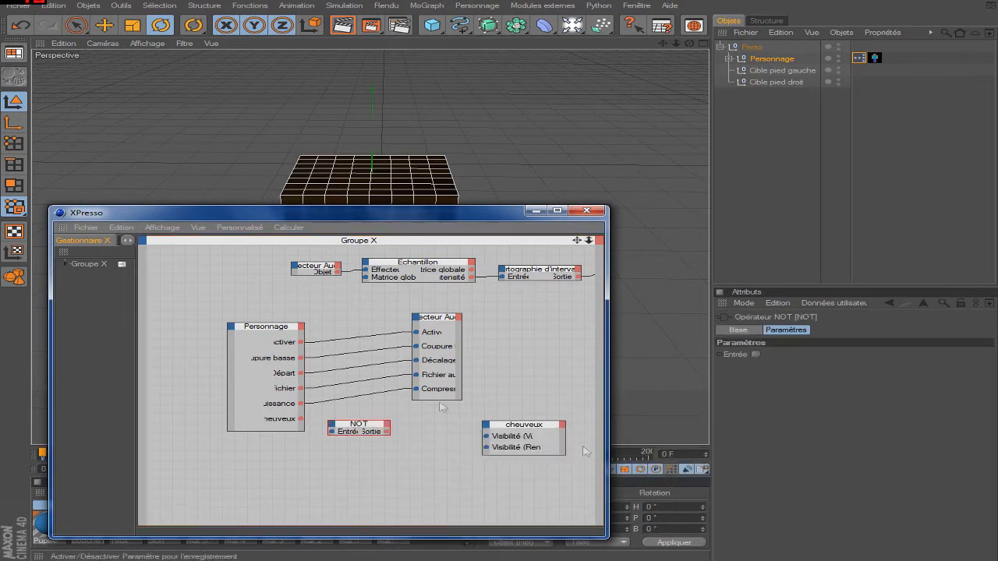
left_click_drag(334, 438, 485, 438)
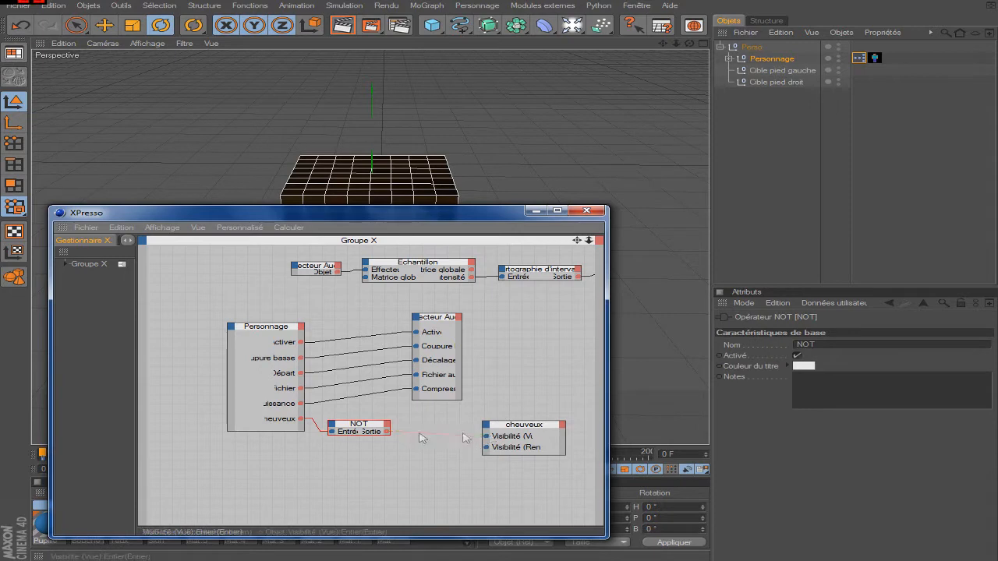
left_click_drag(387, 431, 486, 450)
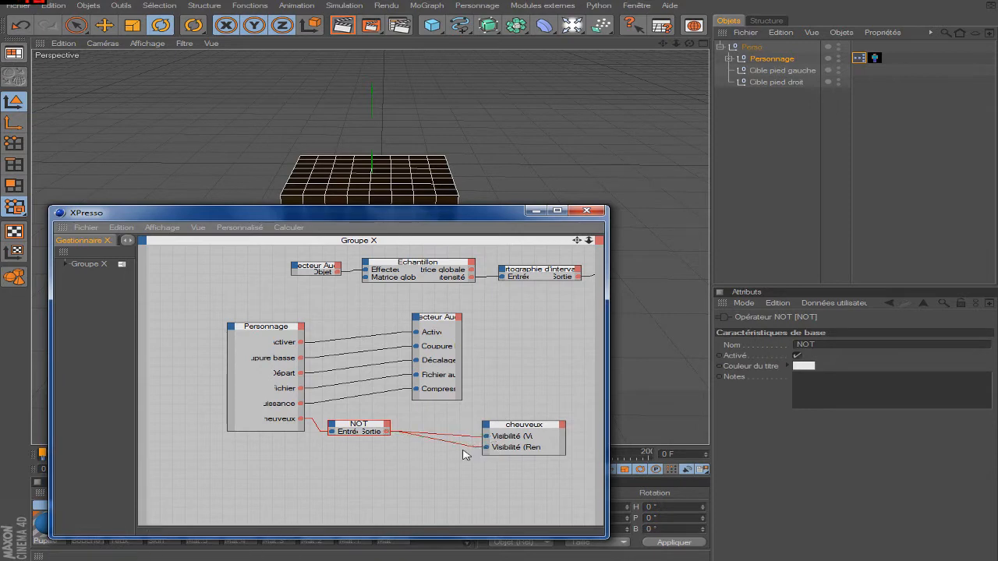
Close the XPresso editor and toggle Personnage's Cheuveux option on and off to check the hair's visibility
left_click(586, 210)
left_click(772, 59)
left_click(811, 365)
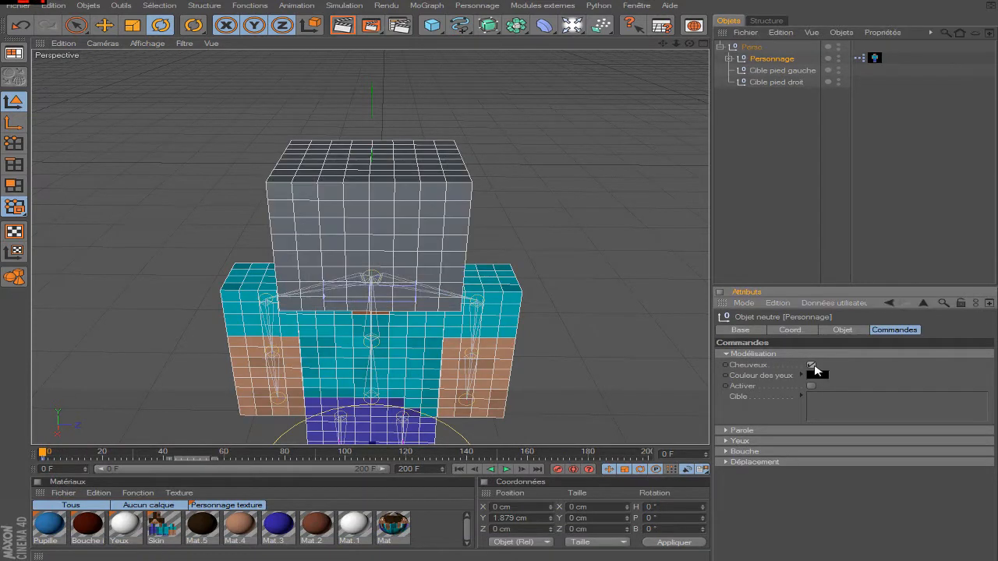
left_click(812, 364)
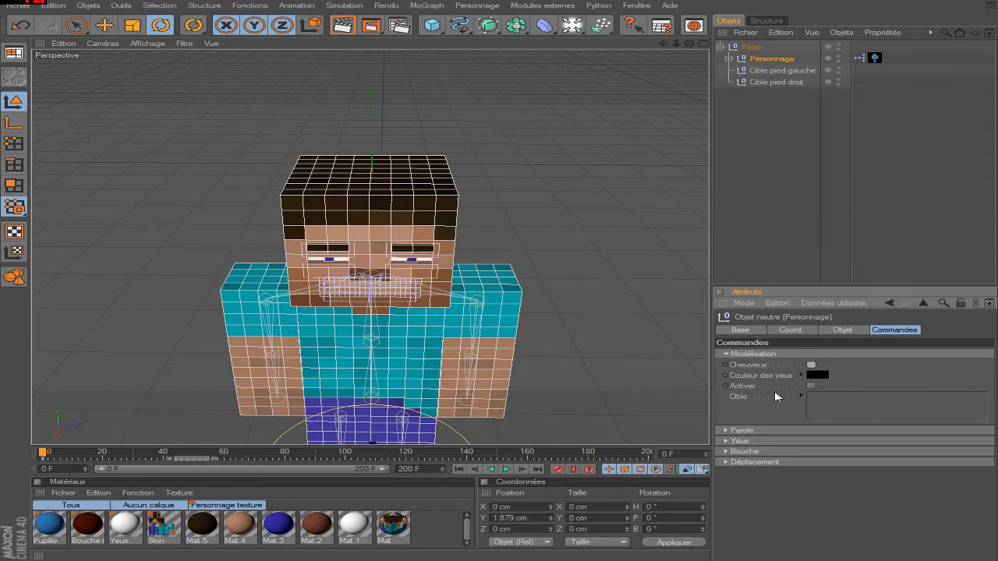
Reopen Personnage's XPresso expression and add the full Couleur des yeux output port to the Personnage node
double_click(859, 58)
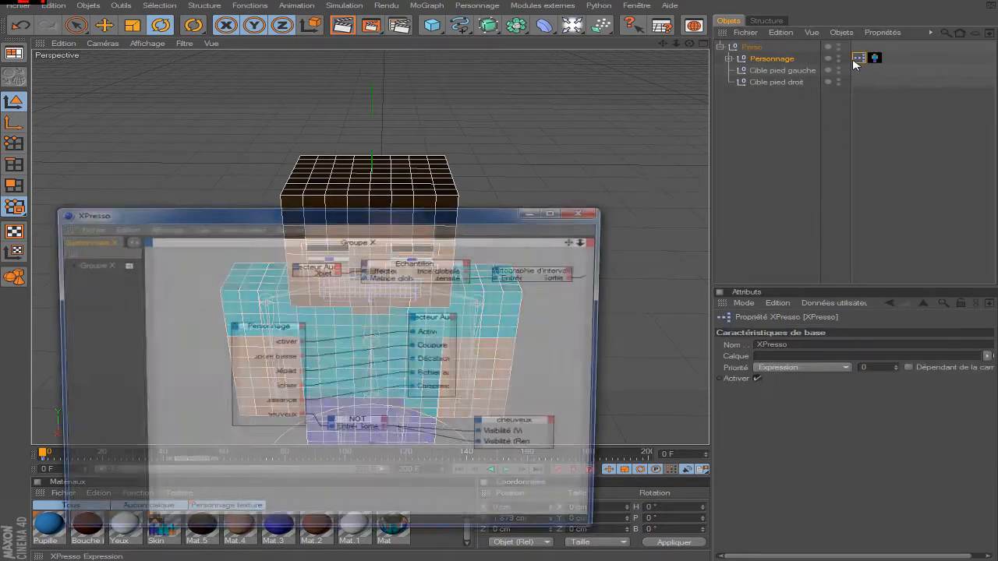
left_click(303, 328)
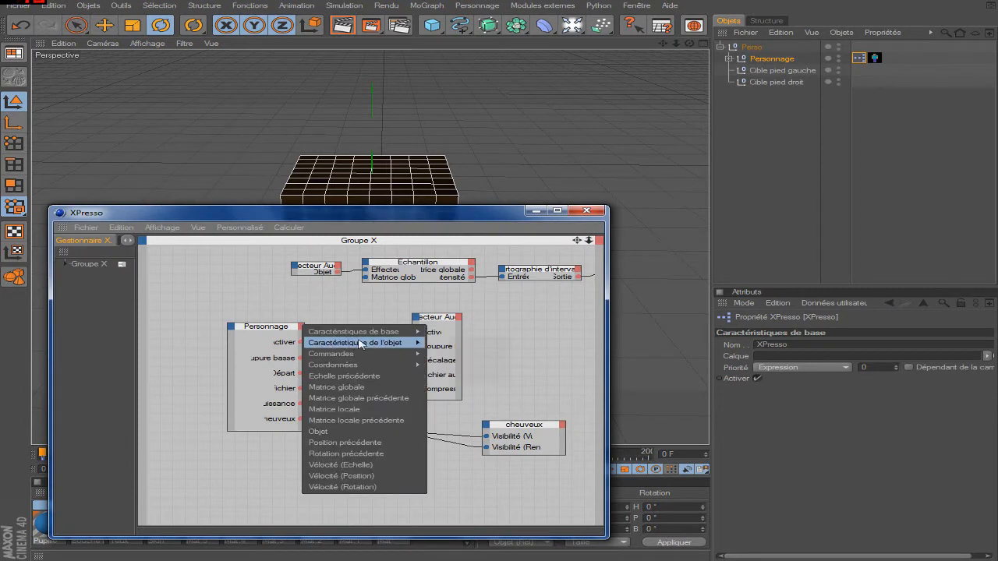
mouse_move(407, 353)
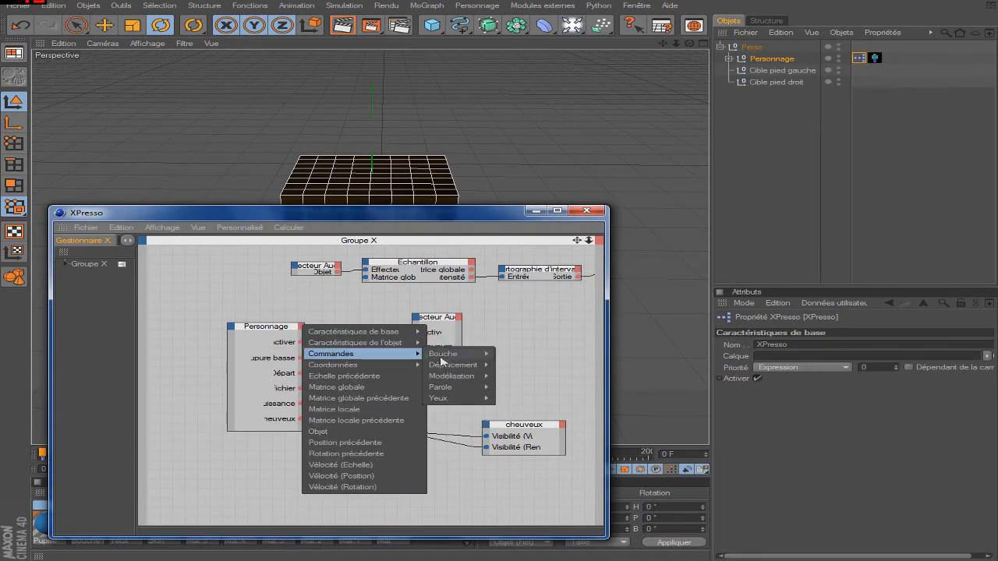
mouse_move(460, 376)
mouse_move(538, 410)
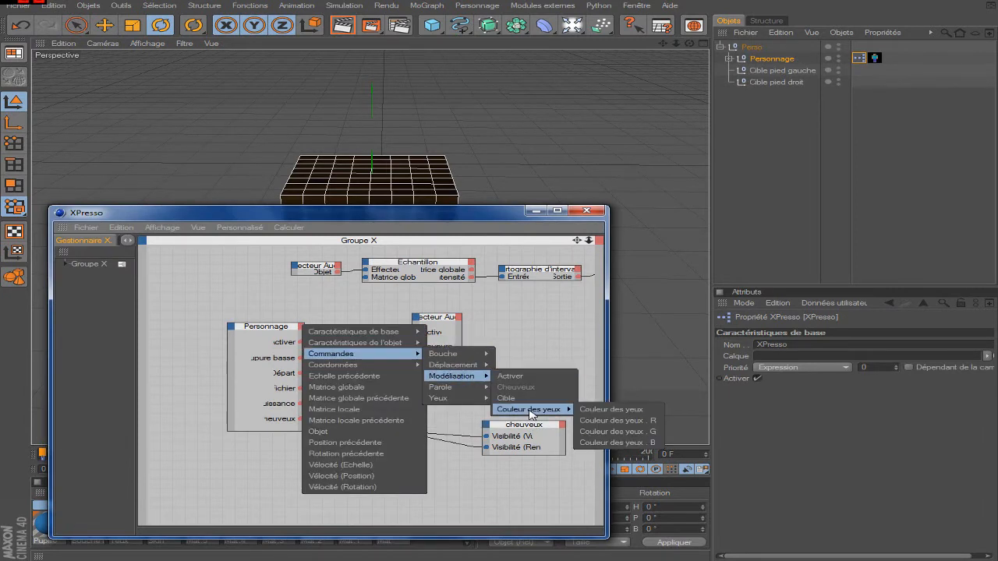
left_click(600, 409)
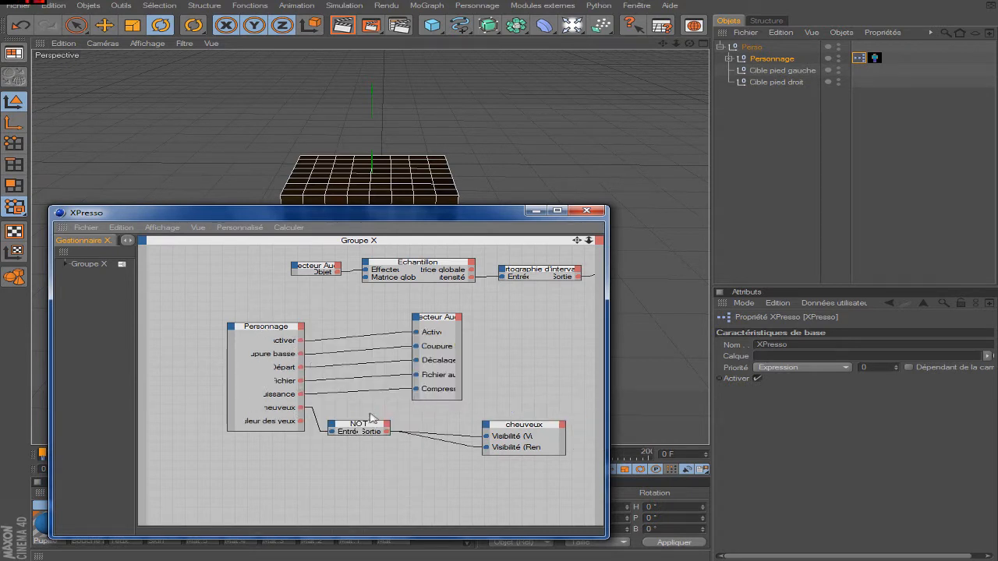
Move the NOT node up beside the Cheuveux port and reposition the XPresso window so the materials are uncovered
left_click_drag(358, 423, 371, 405)
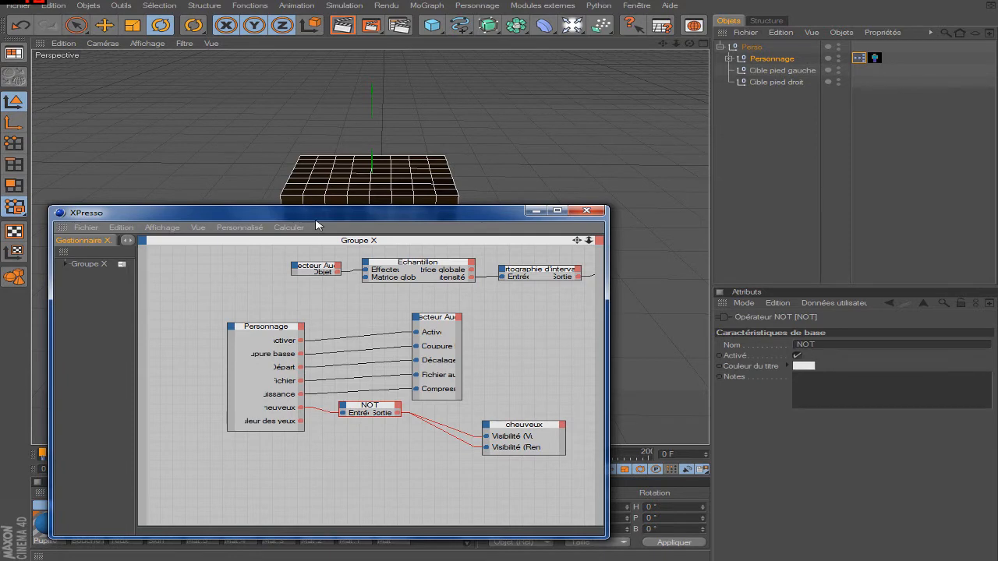
left_click_drag(315, 219, 373, 107)
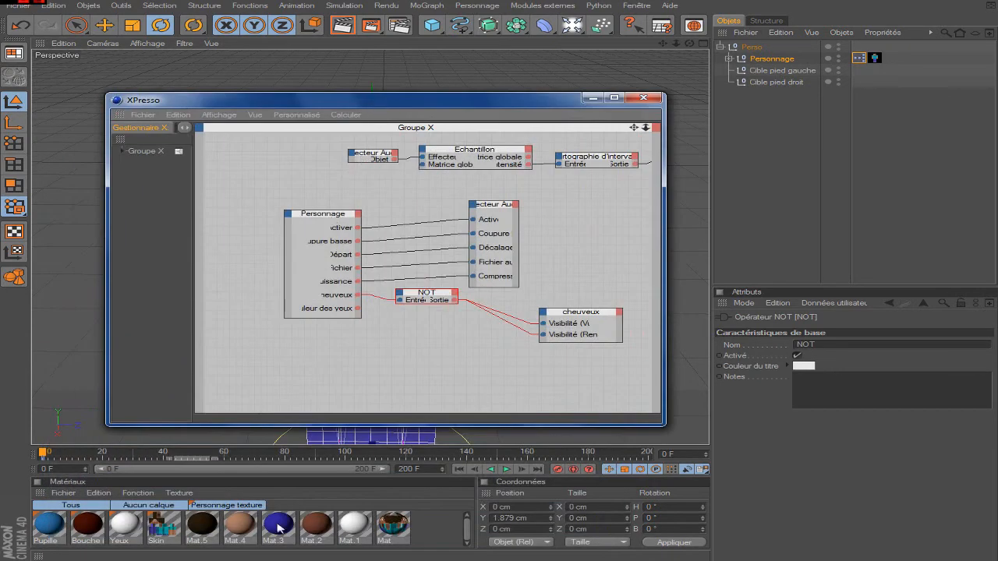
left_click_drag(262, 106, 474, 116)
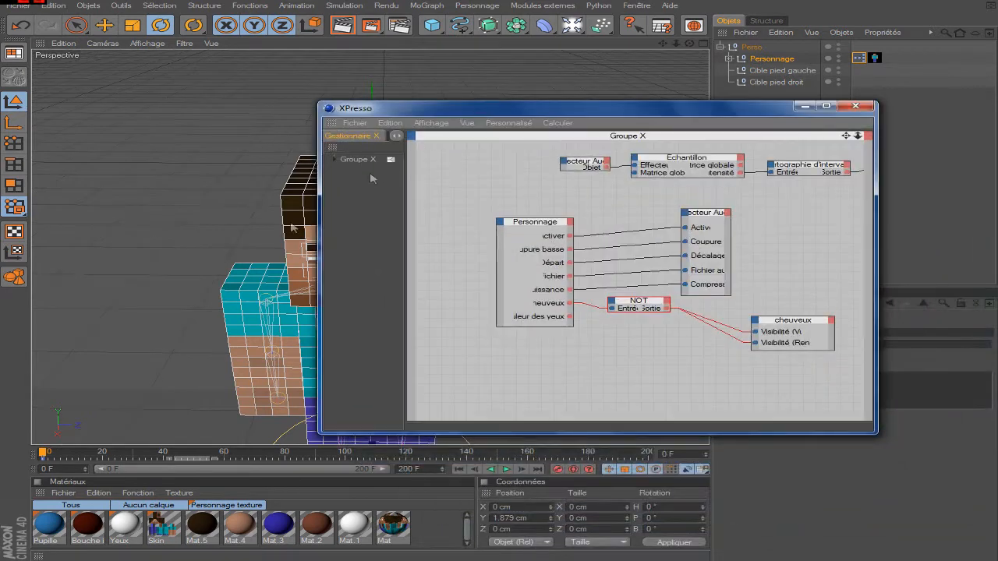
left_click(137, 494)
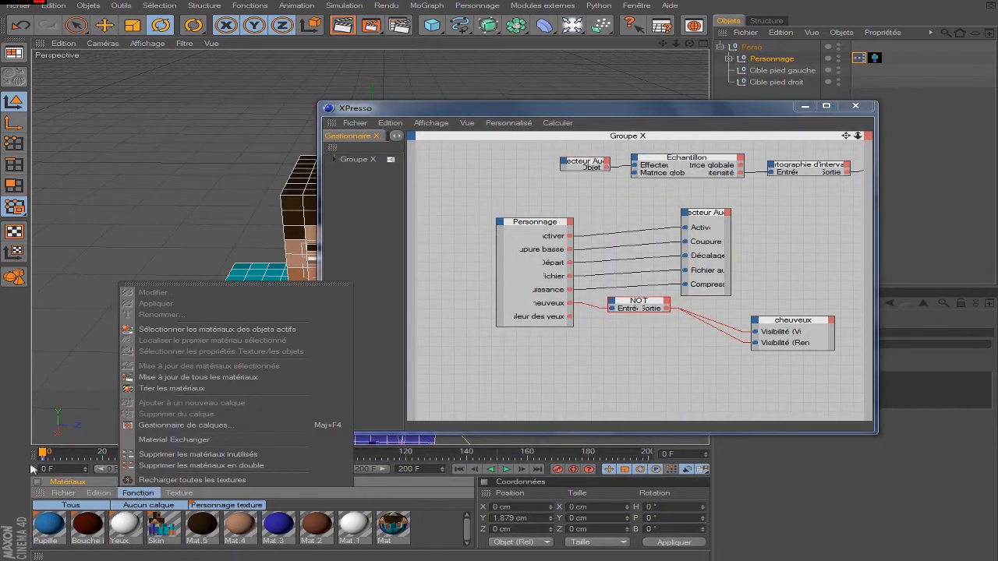
left_click(420, 528)
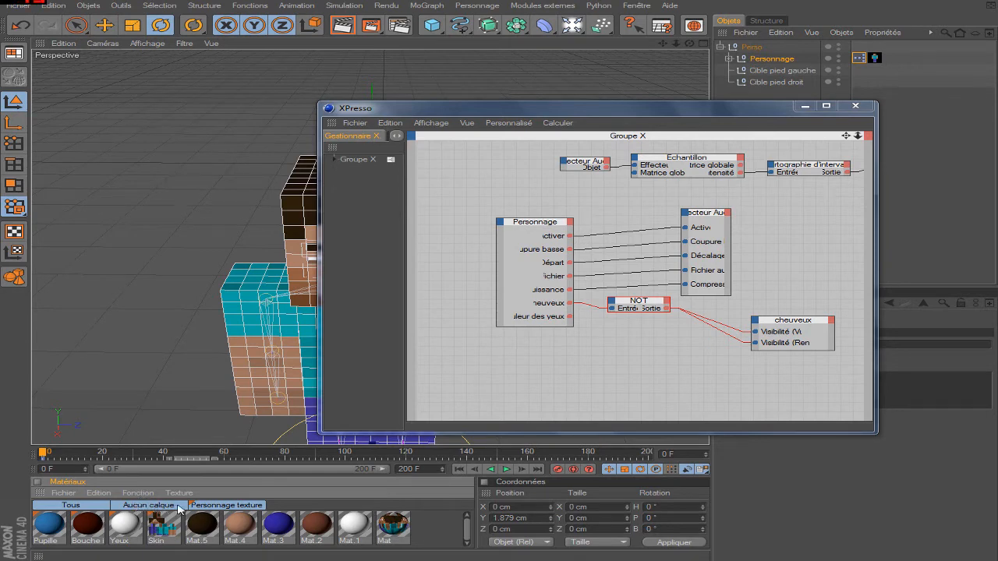
Delete the unused Pupille, Bouche, Yeux and Skin materials and add the Mat.3 material as a node in the XPresso graph
left_click(138, 493)
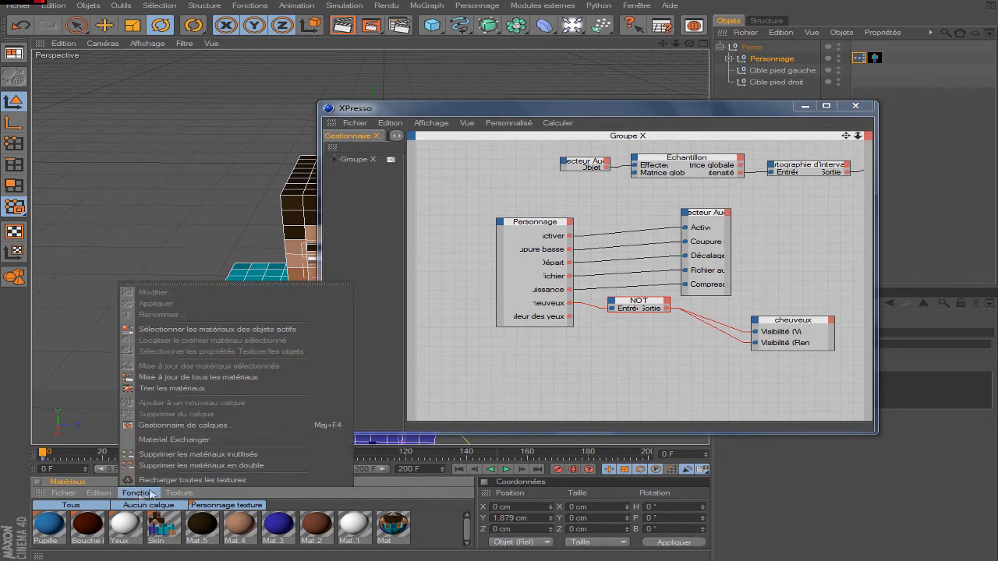
left_click(179, 464)
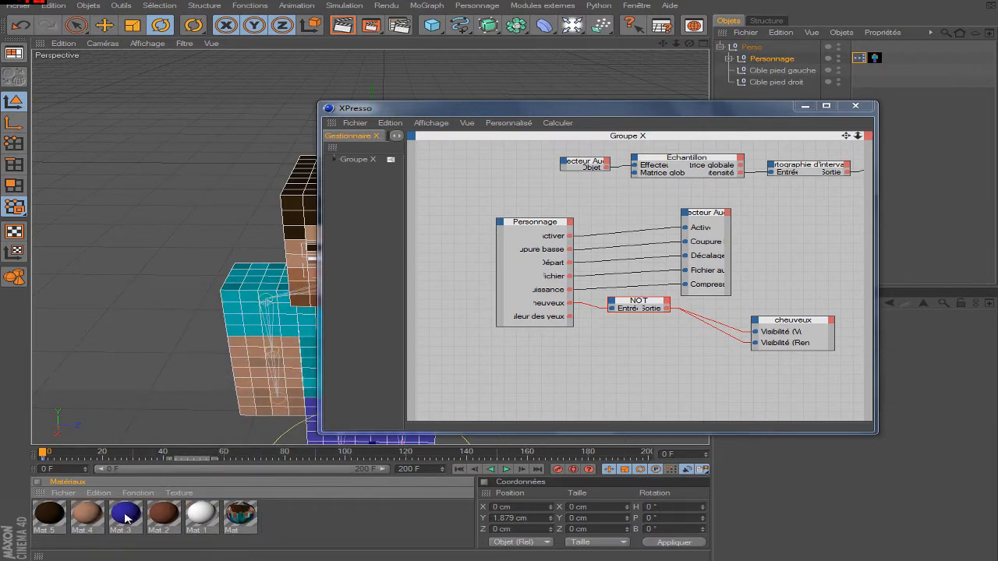
mouse_move(355, 115)
left_mouse_down()
mouse_move(401, 115)
mouse_move(352, 120)
left_mouse_up()
left_click_drag(628, 377, 625, 375)
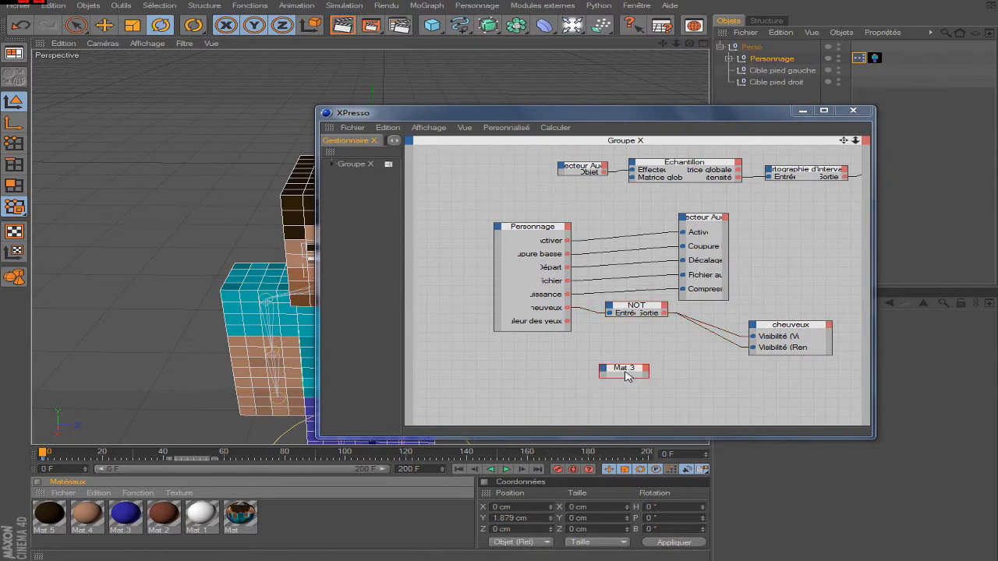
Add the full Couleur input port to the Mat.3 node and connect Personnage's Couleur des yeux output to it
left_click(604, 372)
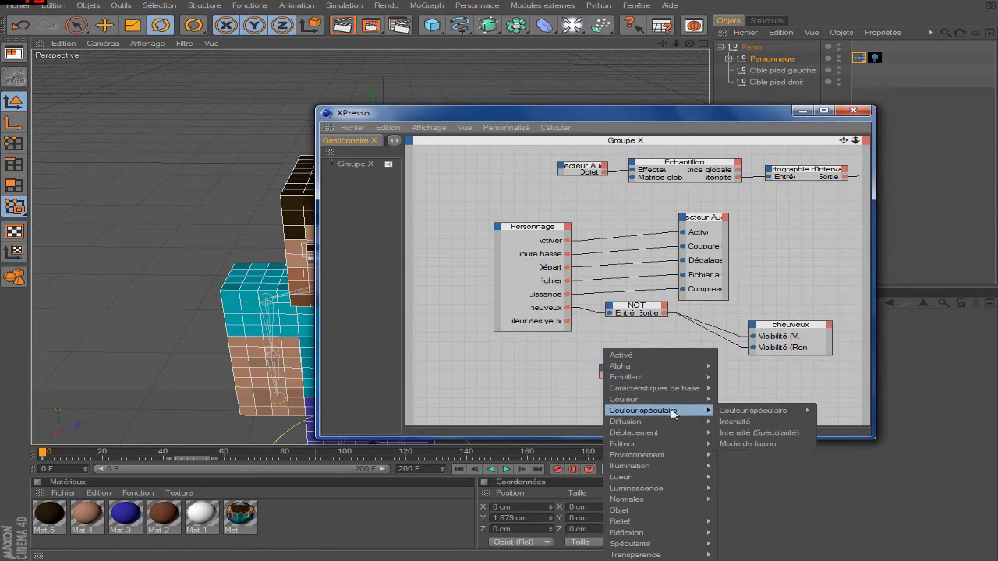
mouse_move(671, 400)
mouse_move(740, 399)
left_click(810, 399)
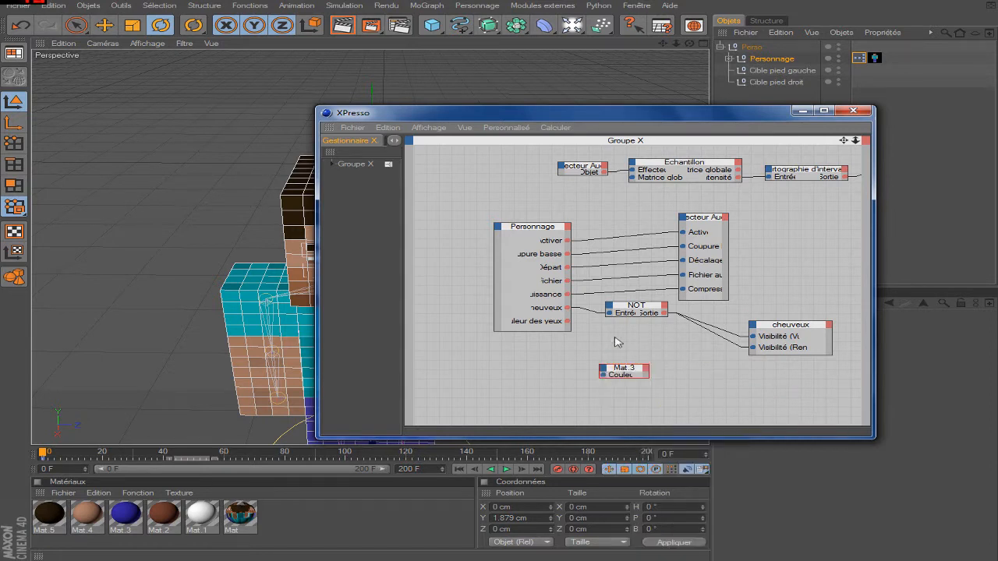
left_click_drag(615, 375, 623, 335)
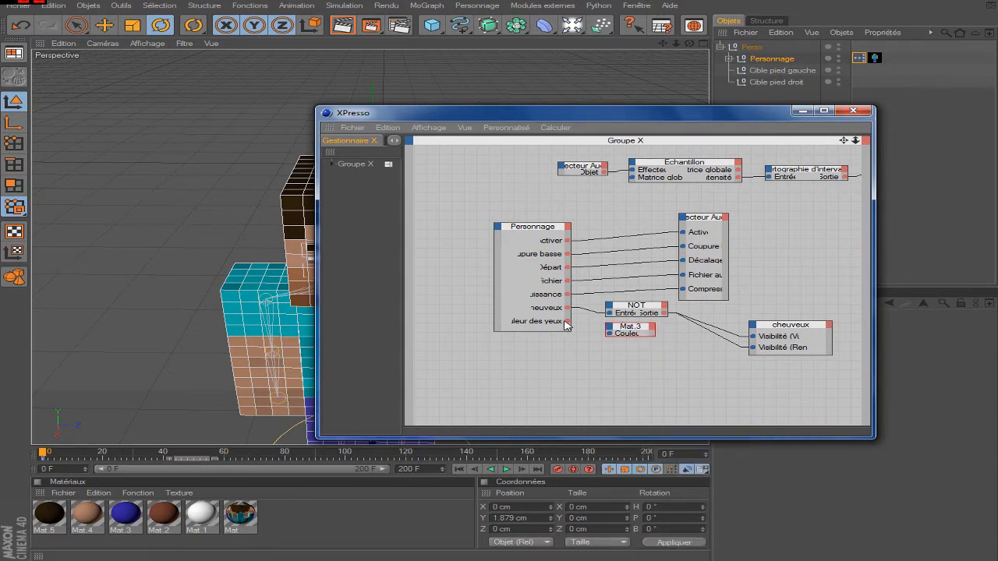
left_click_drag(609, 336, 610, 336)
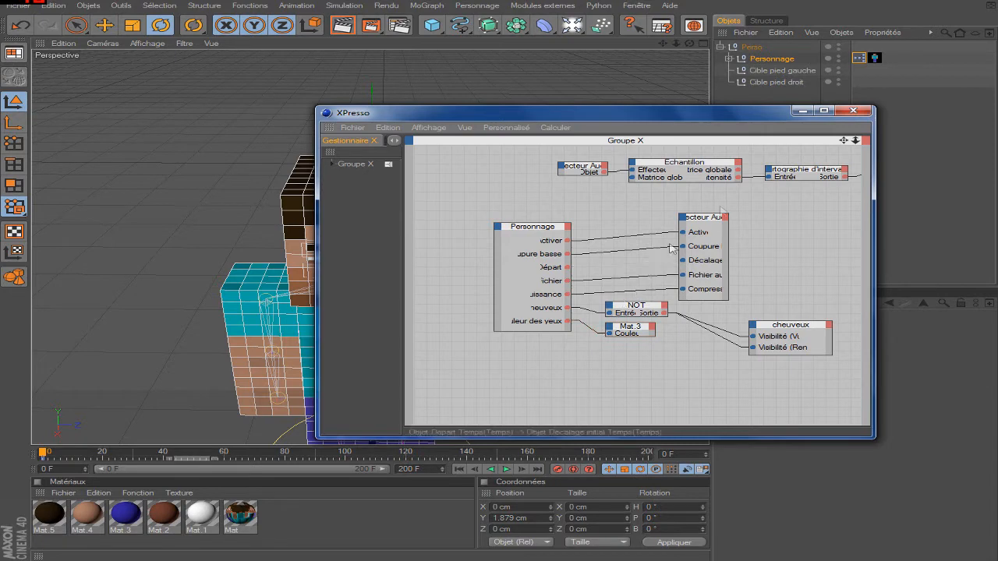
Close the XPresso editor and set Personnage's Couleur des yeux to dark blue (RGB 46, 37, 145)
left_click(854, 110)
scroll(504, 187, "up", 5)
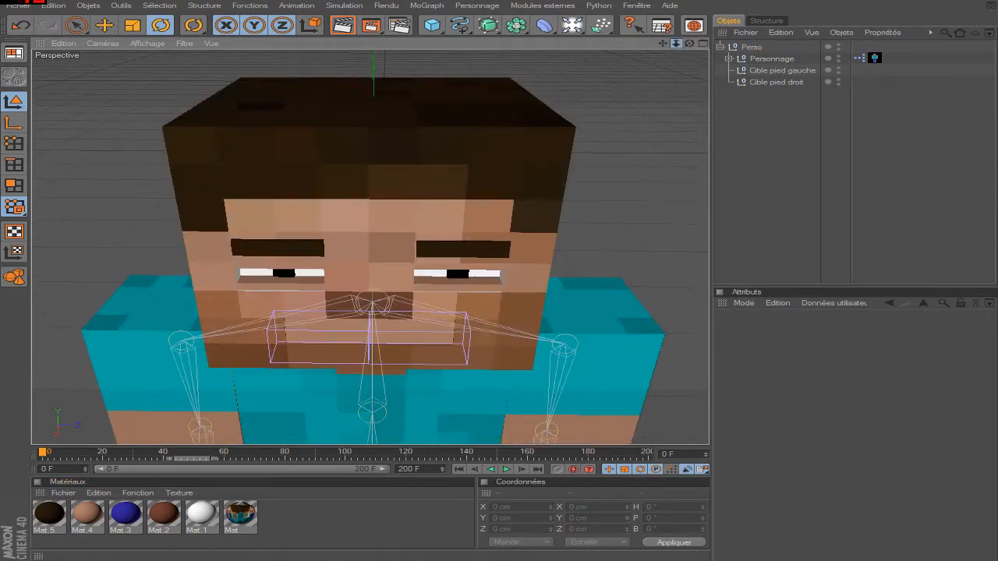
left_click(776, 60)
left_click(818, 375)
left_click_drag(850, 328, 878, 330)
left_click_drag(804, 343, 864, 330)
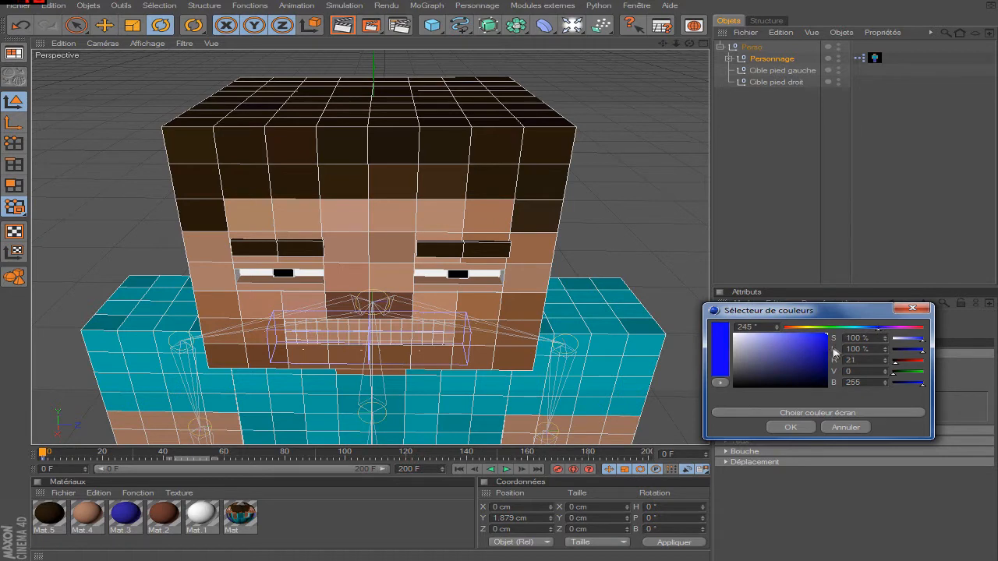
left_click_drag(826, 342, 808, 360)
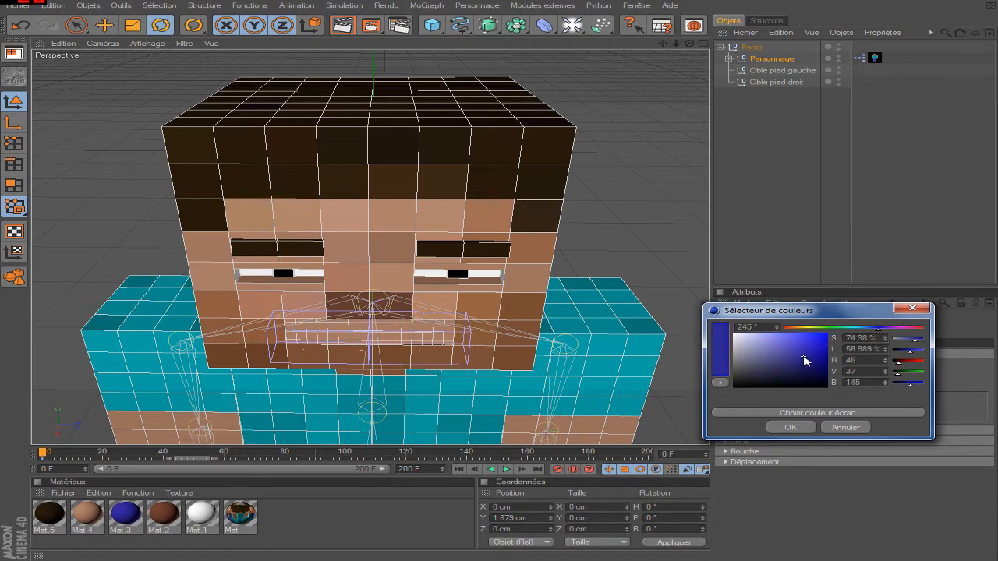
left_click(791, 428)
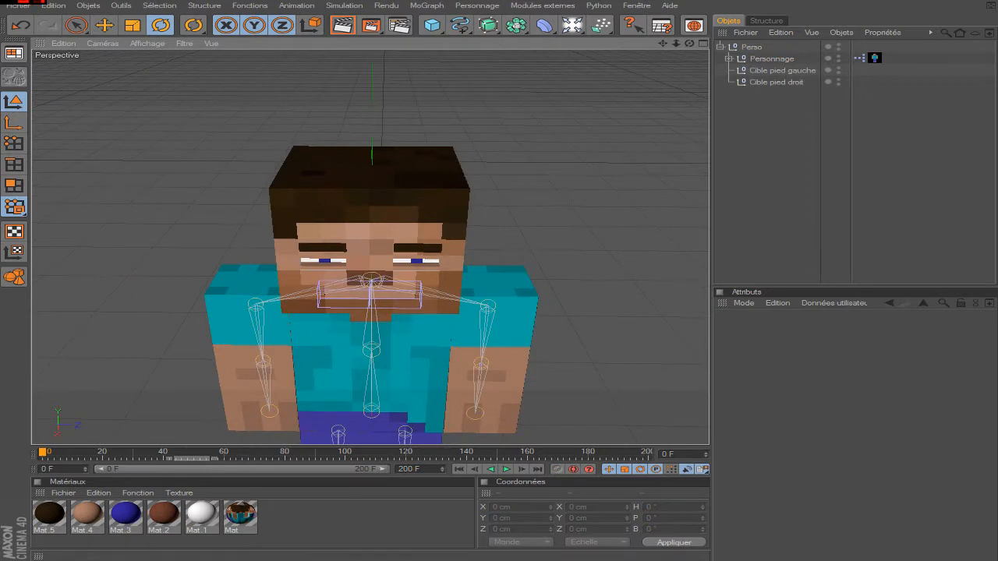
Toggle Personnage's Cheuveux option on and off, and inspect the character's hair and eye colour with nothing selected
left_click(760, 60)
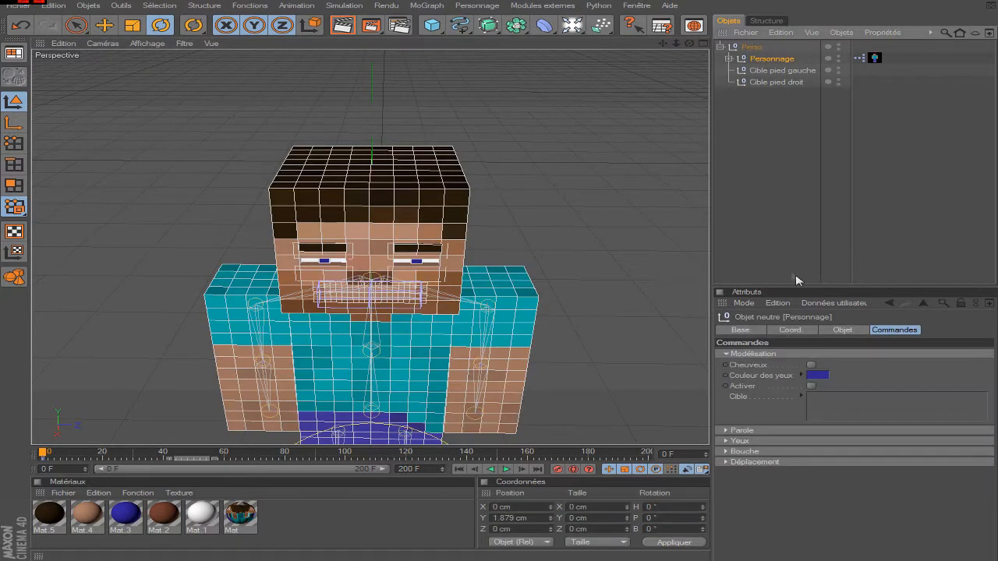
left_click(811, 365)
left_click(813, 365)
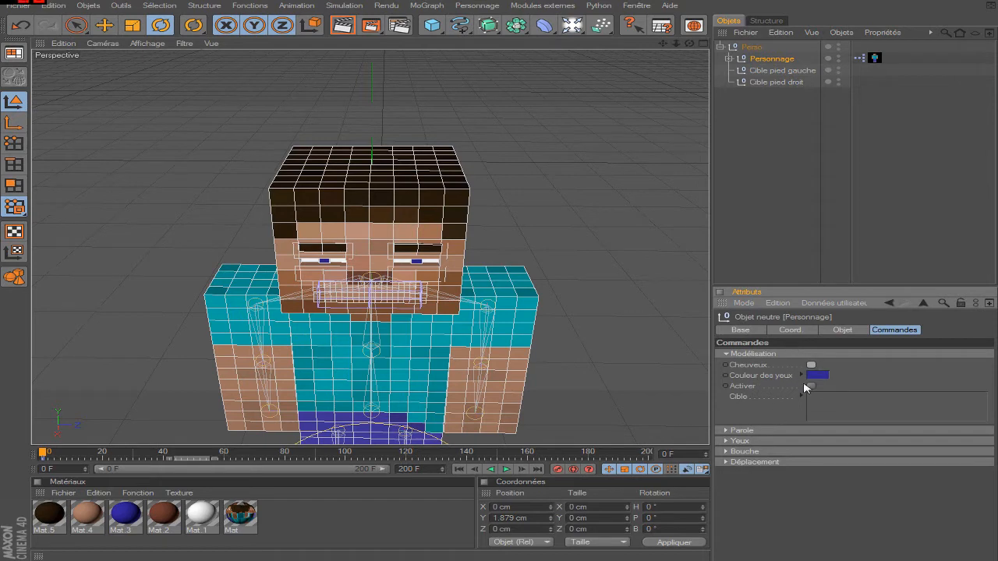
left_click(754, 213)
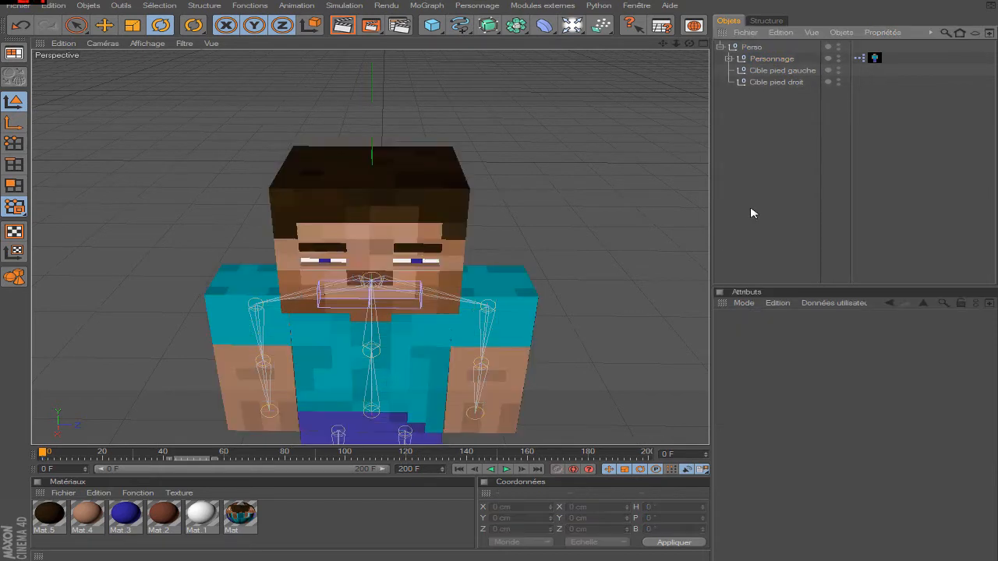
scroll(583, 220, "down", 4)
scroll(583, 220, "up", 4)
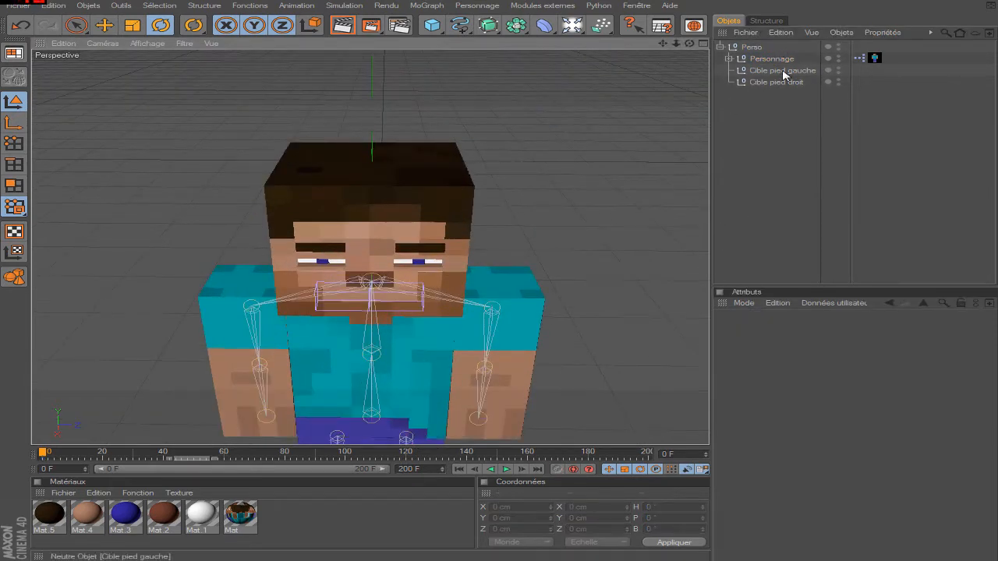
Add a Cible property to the cible tete null under Articulation.3 in the torse hierarchy
left_click(730, 60)
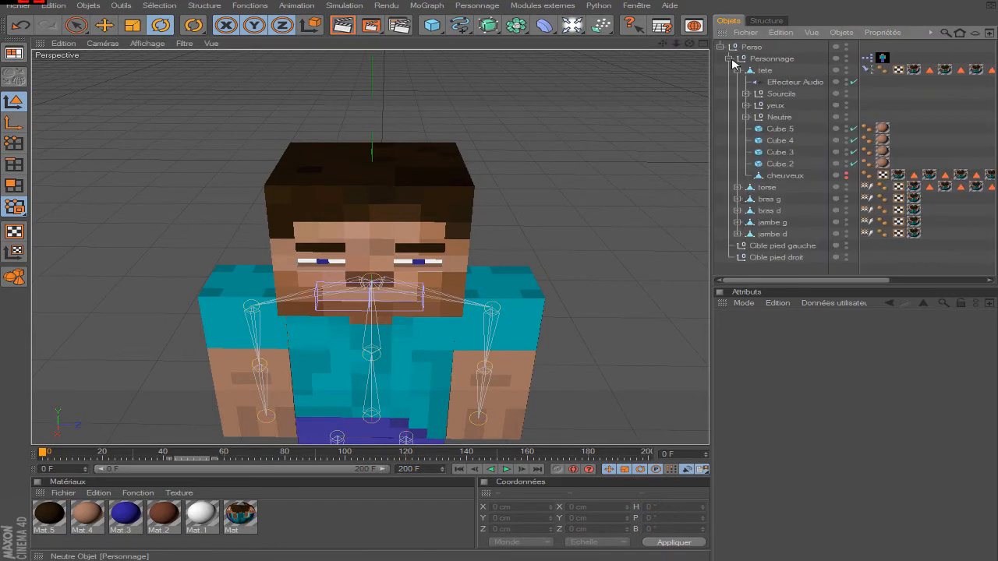
left_click(737, 71)
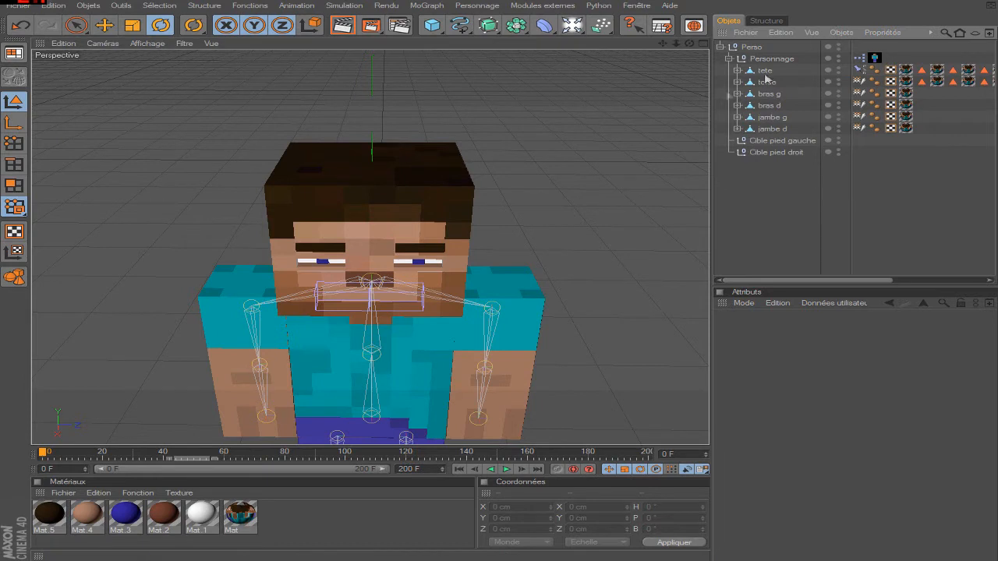
left_click(738, 70)
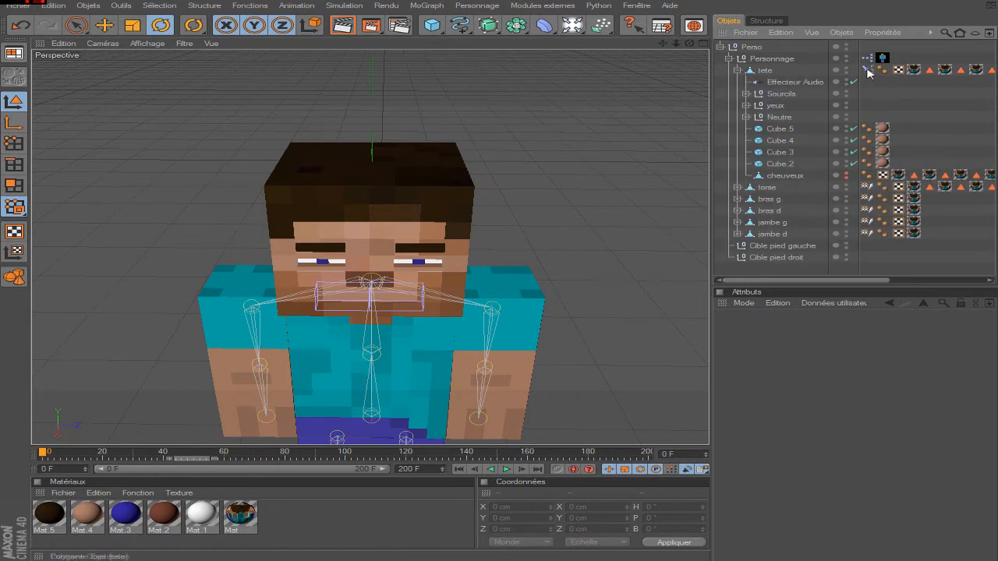
left_click(737, 70)
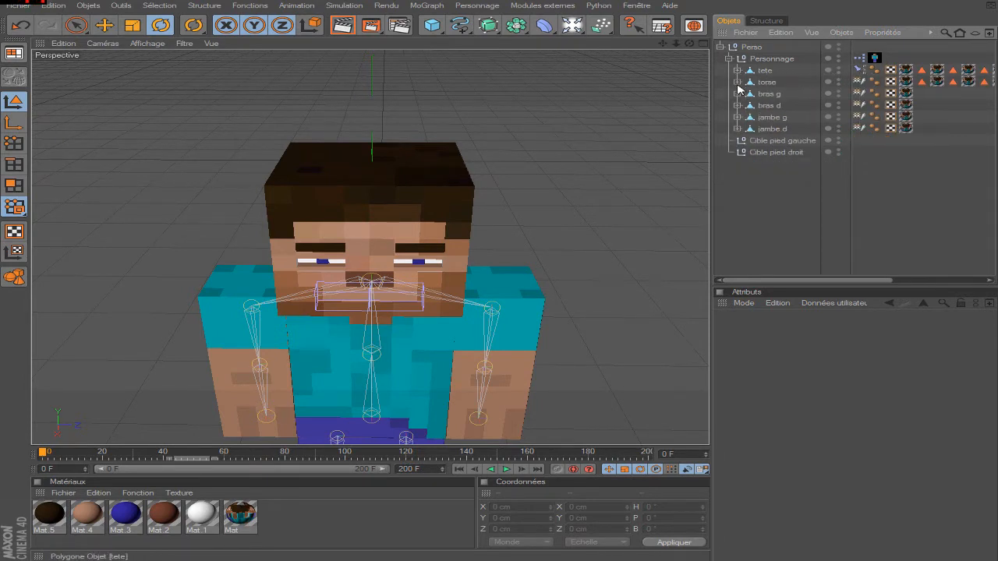
left_click(737, 82)
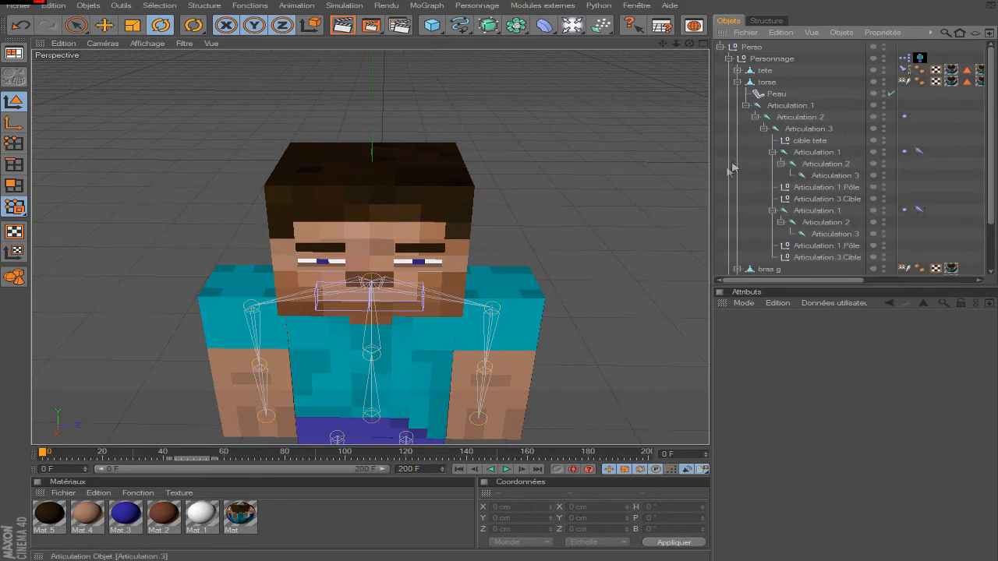
left_click(811, 141)
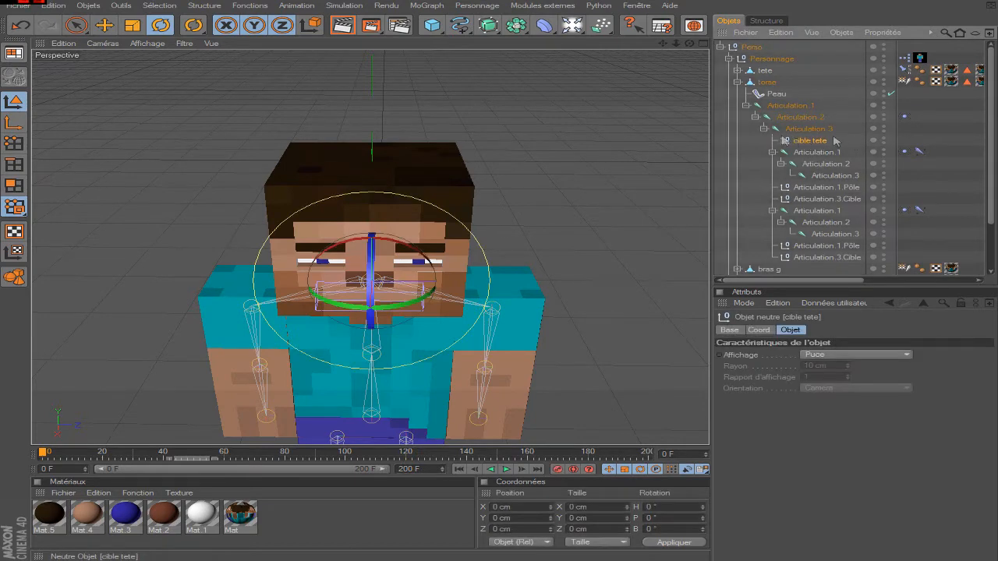
scroll(435, 174, "down", 5)
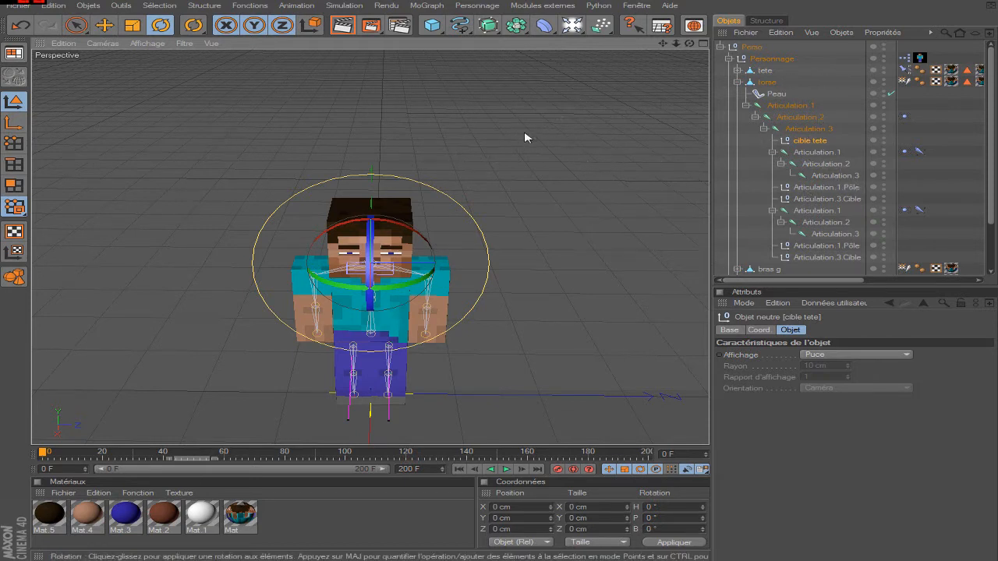
scroll(468, 183, "up", 5)
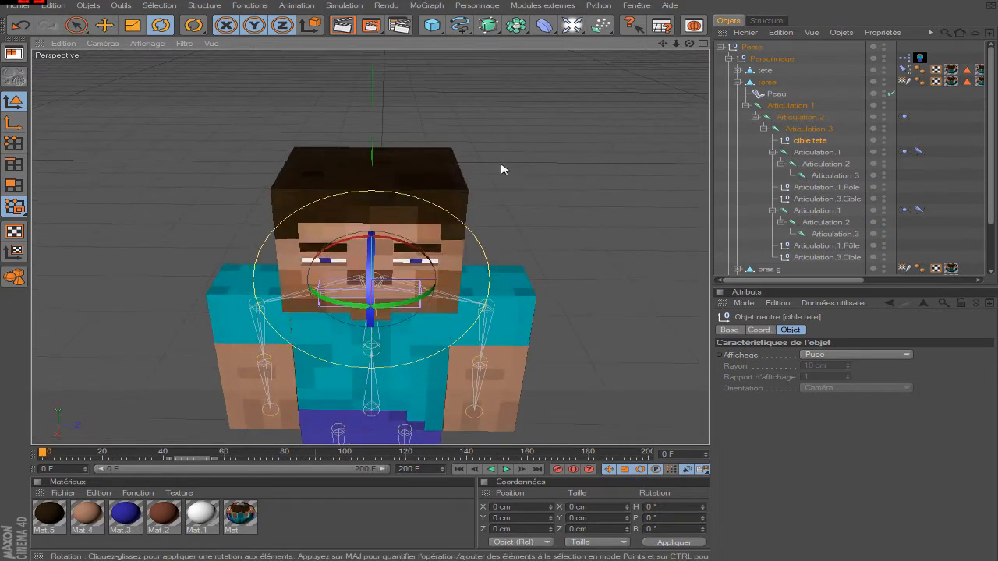
right_click(806, 142)
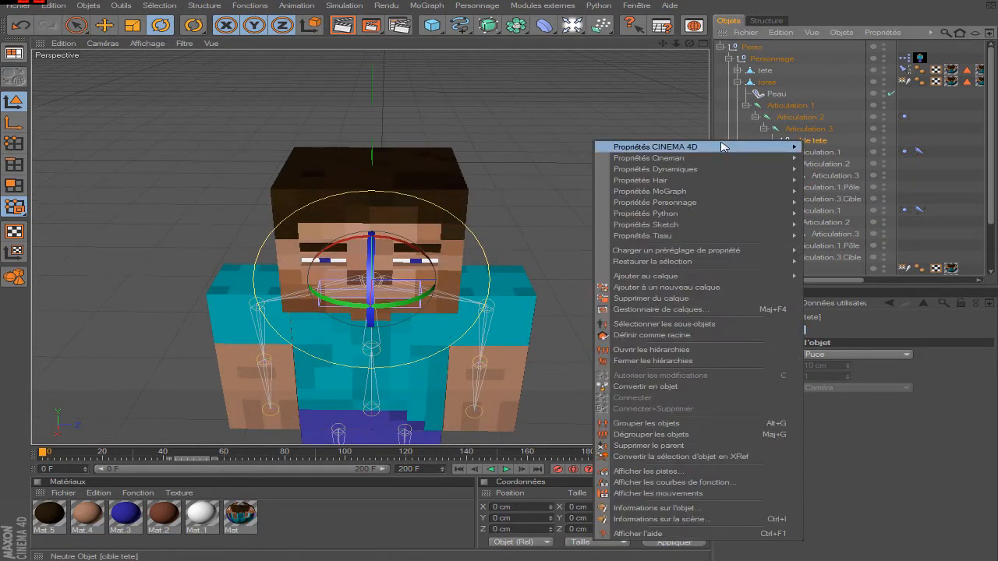
mouse_move(721, 146)
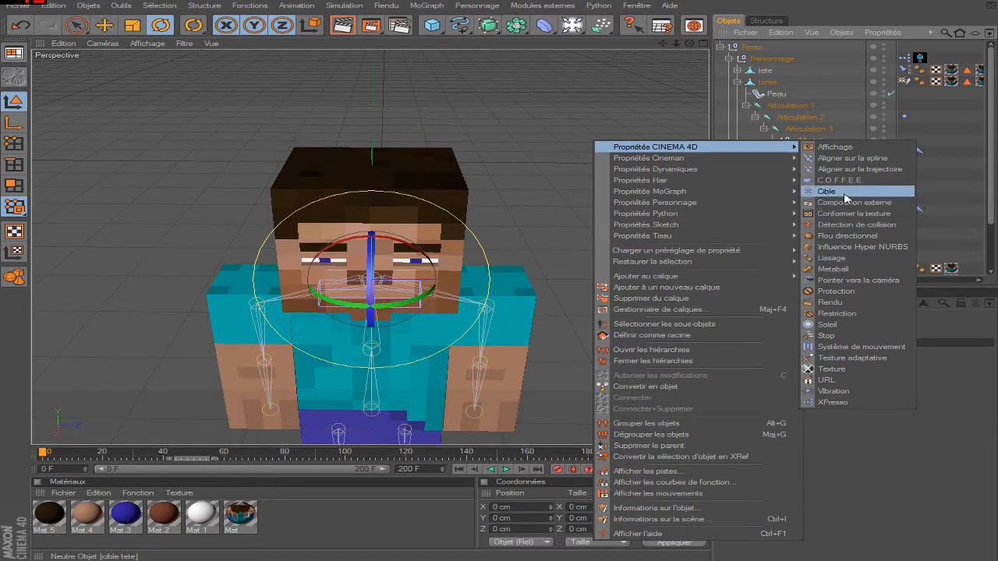
left_click(841, 197)
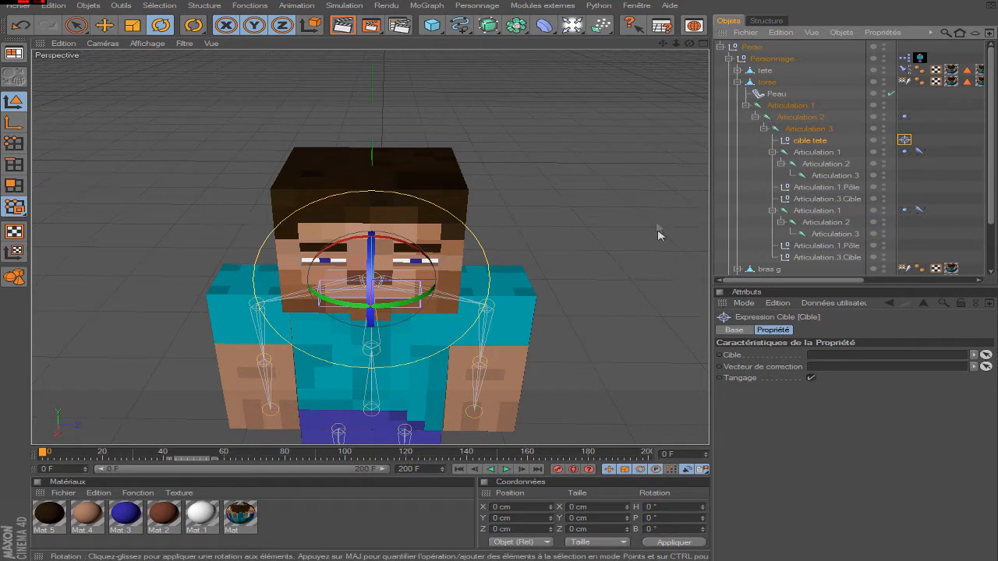
Add a cube and move it away from the character to about X 888 cm, Y 311 cm
scroll(659, 226, "down", 5)
scroll(447, 218, "down", 3)
left_click_drag(431, 25, 498, 48)
left_click(497, 48)
scroll(464, 142, "down", 5)
left_click_drag(689, 44, 788, 62)
left_click(104, 25)
left_click_drag(453, 278, 638, 211)
left_click_drag(567, 194, 576, 150)
left_click_drag(689, 44, 592, 33)
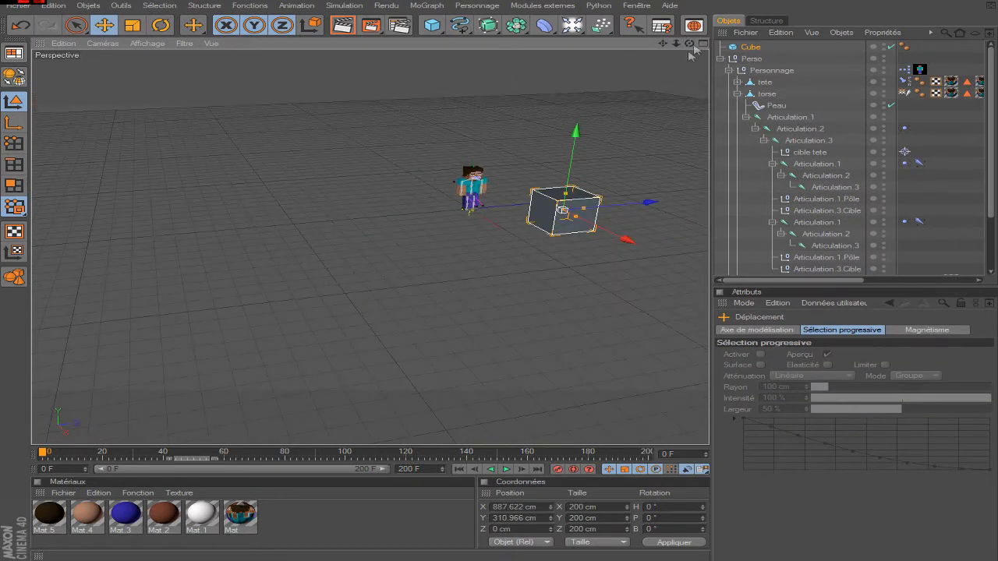
Convert the cube into an editable polygon object
scroll(619, 76, "up", 5)
left_click_drag(660, 44, 546, 111)
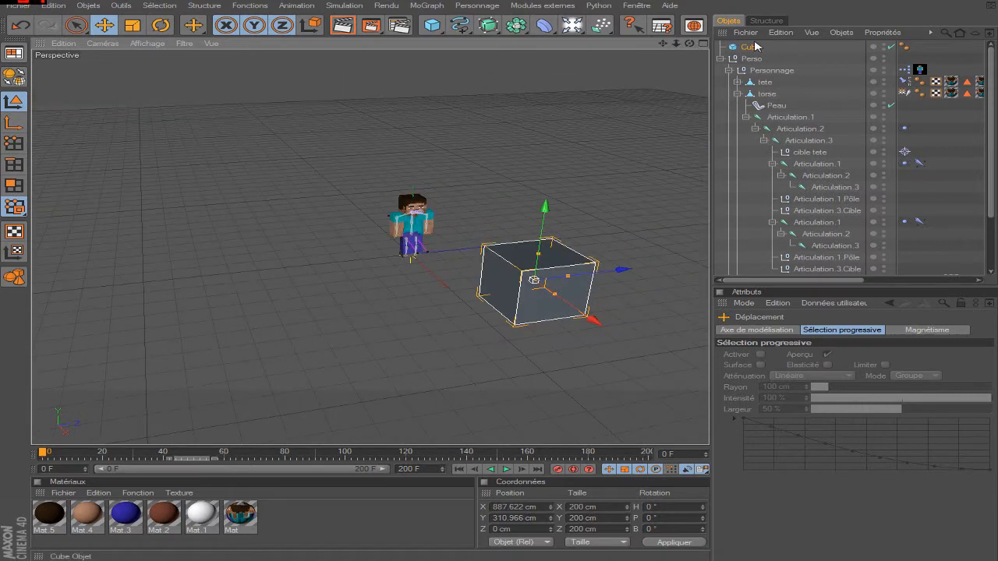
left_click(754, 47)
key("c")
scroll(497, 167, "up", 5)
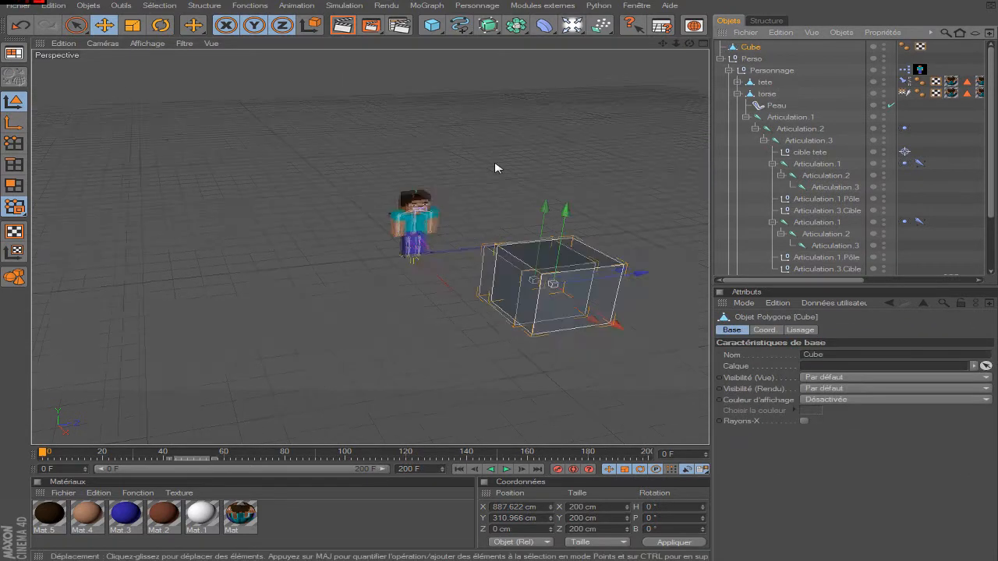
left_click_drag(666, 45, 605, 64)
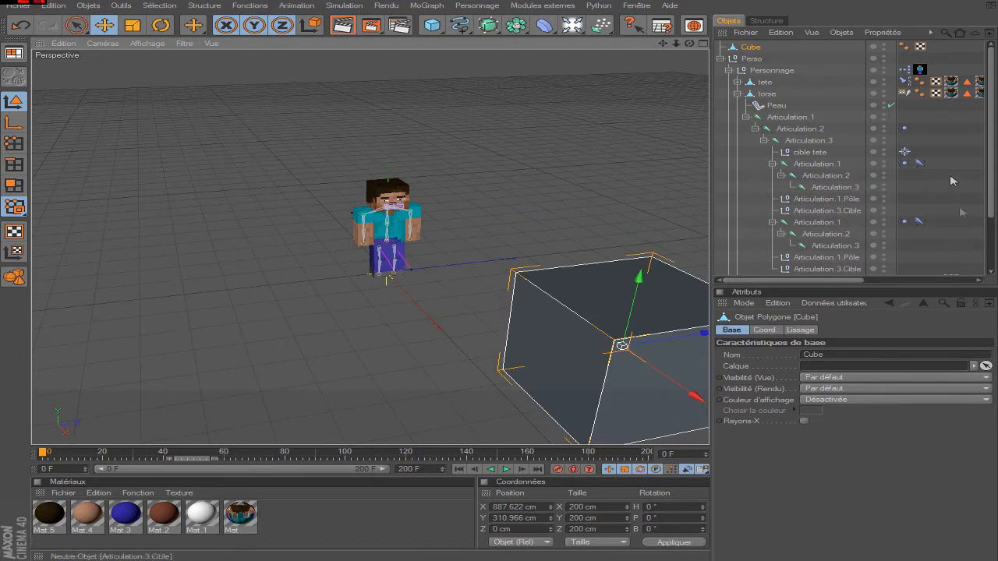
Set the Cible field of cible tete's target property to the cube
left_click(906, 152)
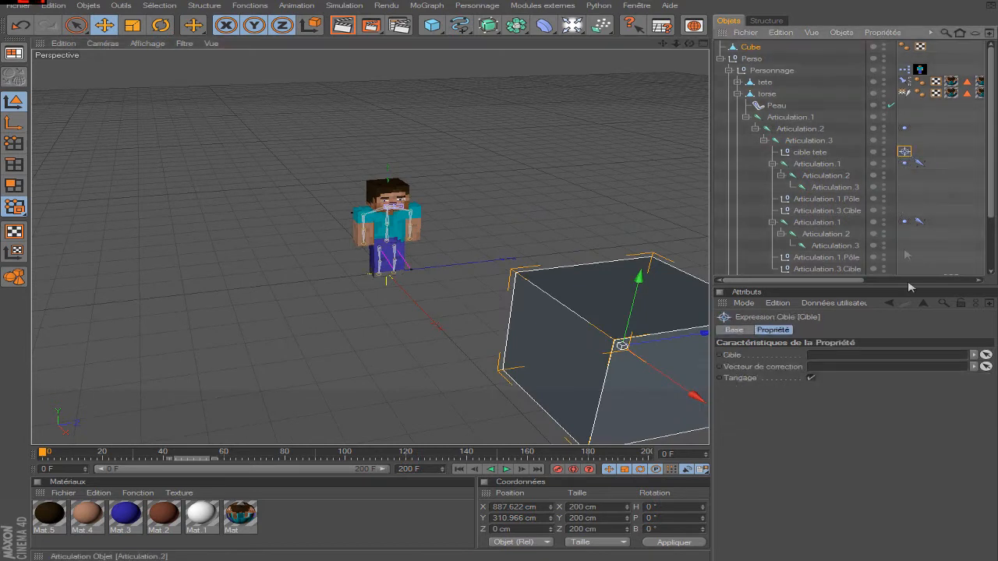
left_click(986, 355)
left_click(747, 48)
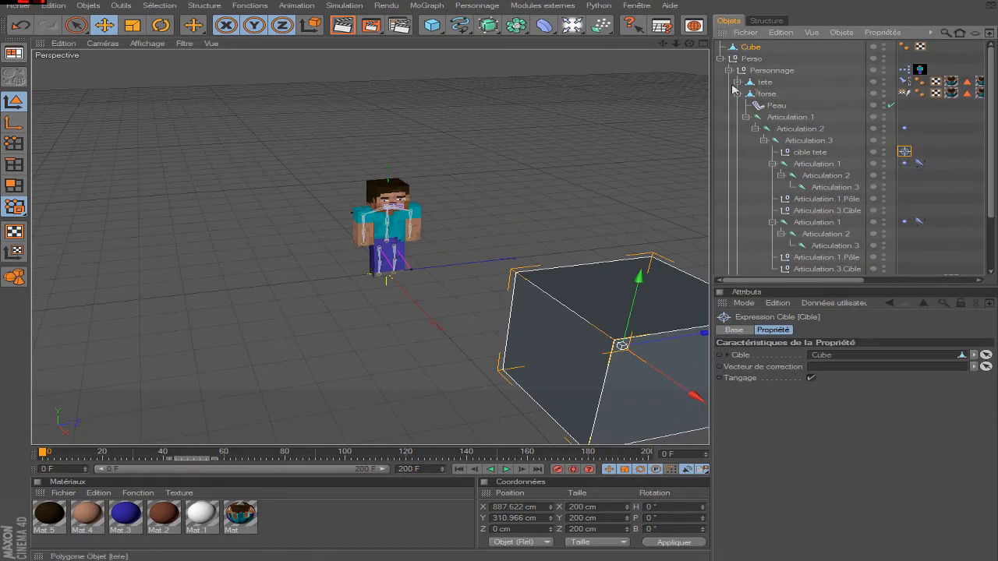
Try moving the cube along its Z axis to check the head's tracking, and select the cible tete null
left_click(105, 26)
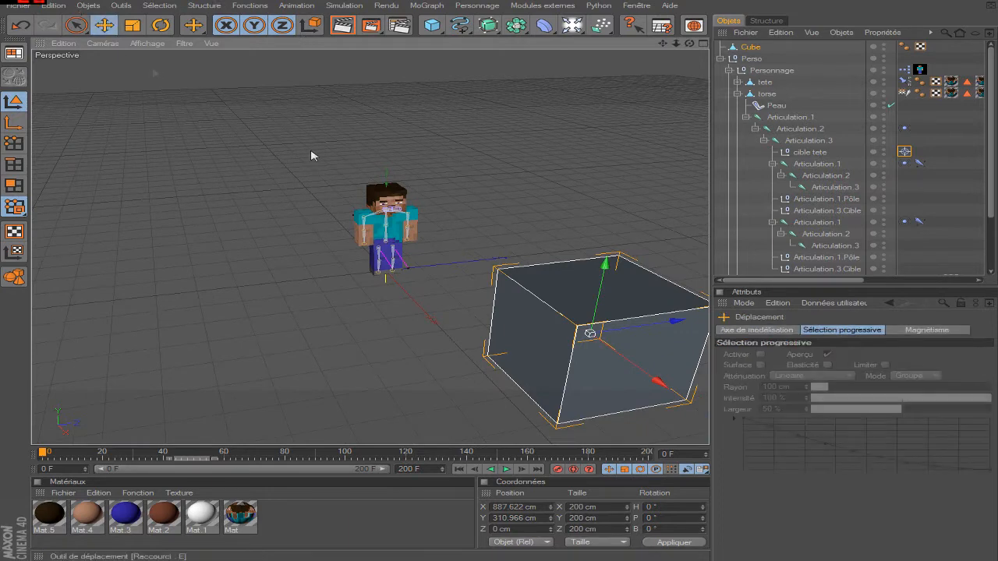
mouse_move(656, 325)
left_mouse_down()
mouse_move(484, 349)
mouse_move(705, 304)
mouse_move(347, 365)
mouse_move(706, 308)
mouse_move(483, 351)
mouse_move(698, 317)
mouse_move(671, 322)
left_mouse_up()
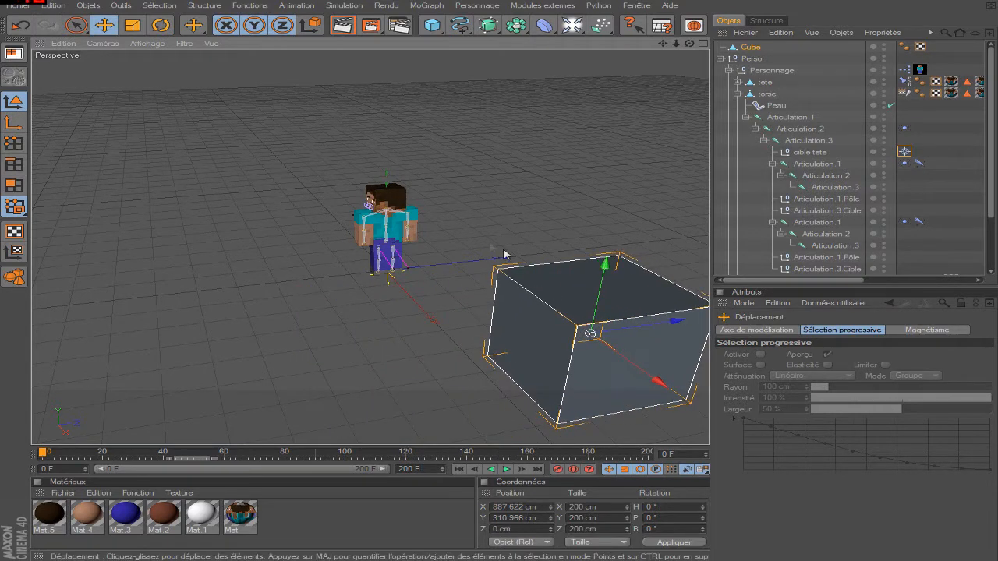
left_click(809, 152)
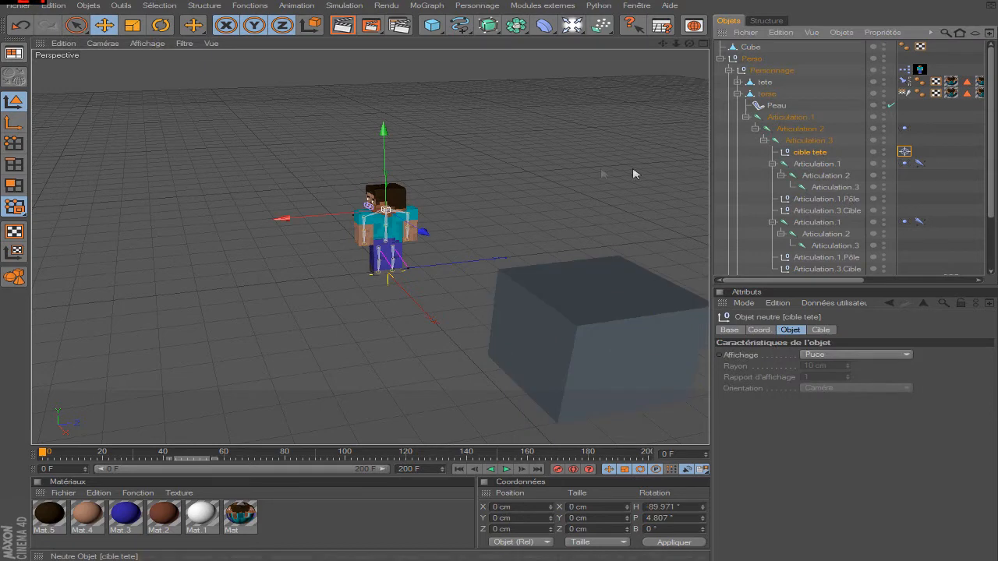
Examine the head's facing direction relative to the cube and the cible tete null
scroll(565, 216, "up", 2)
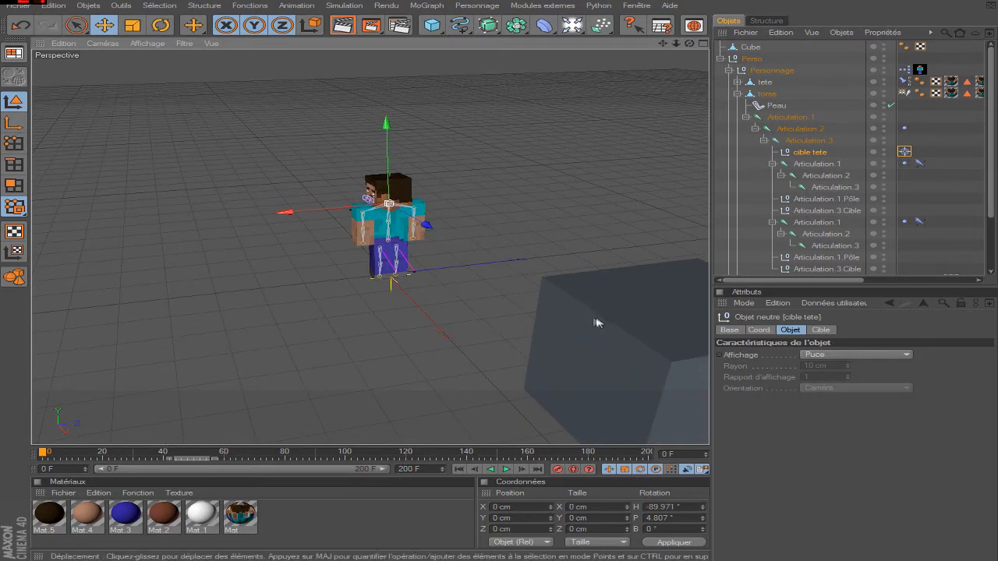
left_click(637, 322)
left_click_drag(633, 319, 507, 252, "alt")
scroll(476, 241, "up", 3)
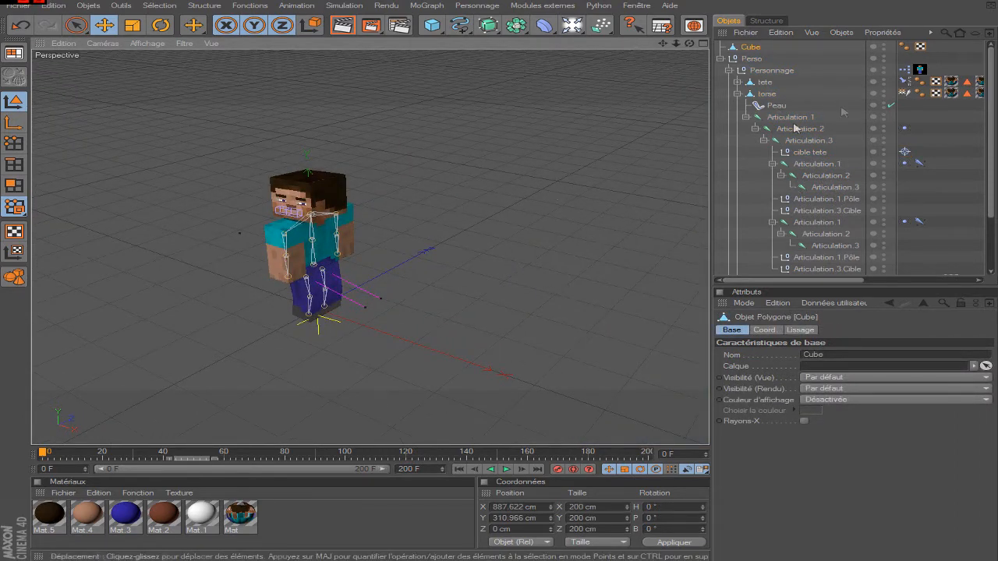
left_click(803, 152)
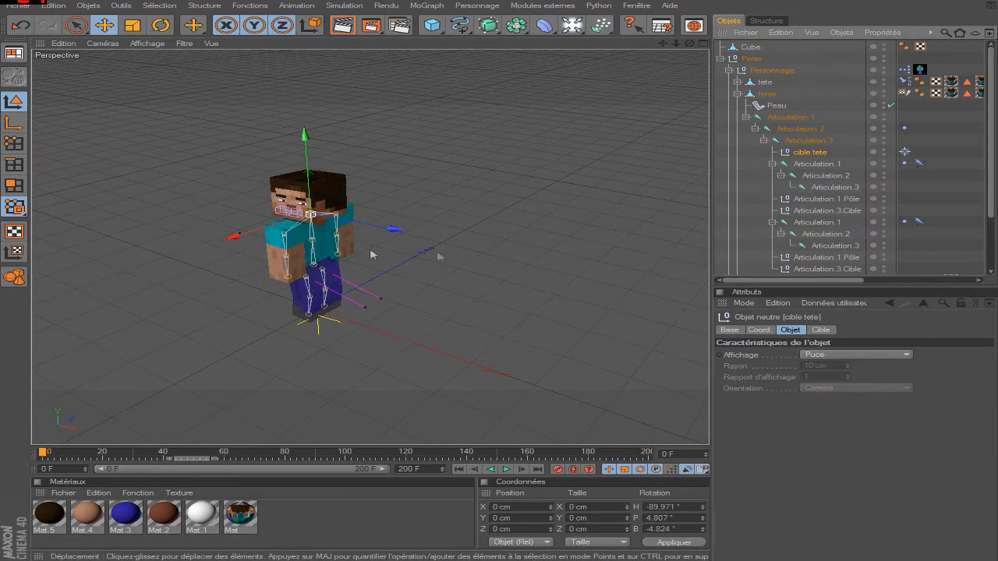
scroll(365, 249, "down", 4)
scroll(365, 248, "up", 6)
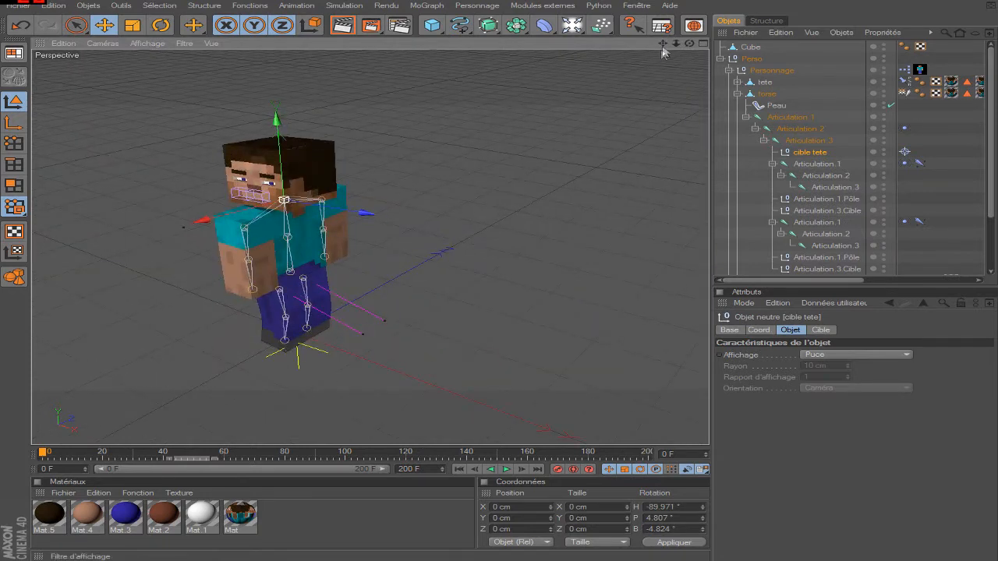
left_click_drag(663, 44, 731, 86)
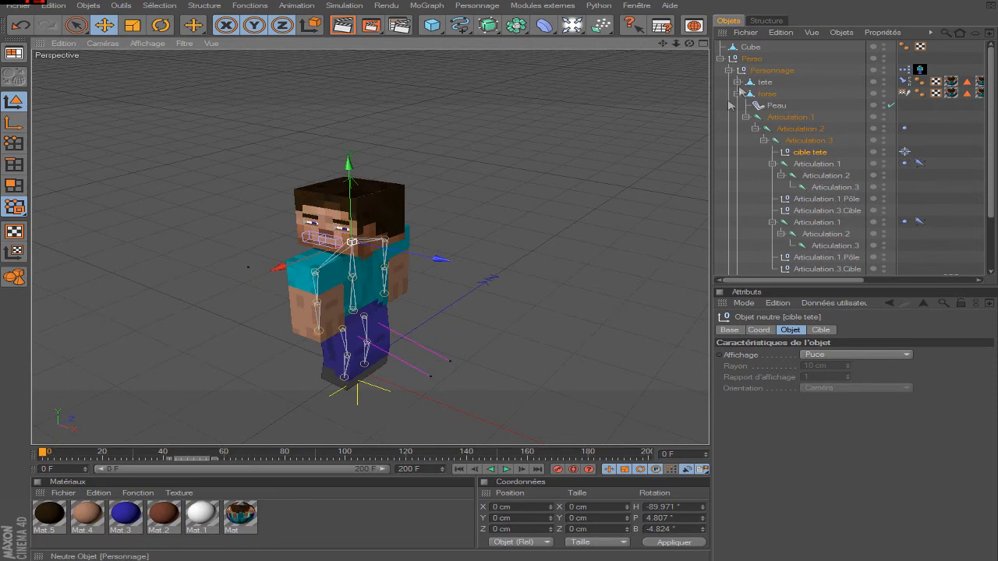
Set the H rotation offset to 90° in the PSR settings of the tete object's Contrainte property
left_click(903, 81)
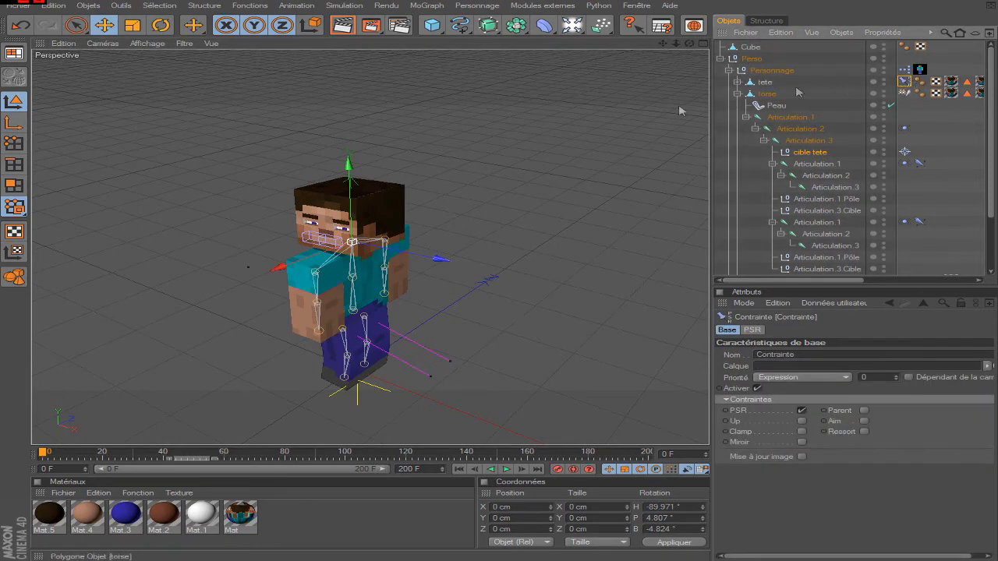
scroll(382, 187, "up", 5)
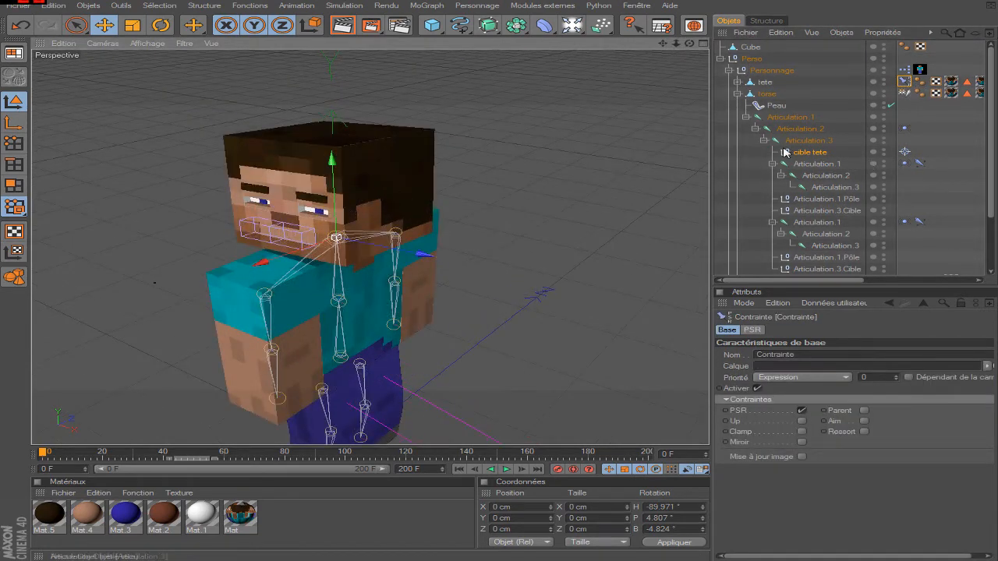
left_click(752, 330)
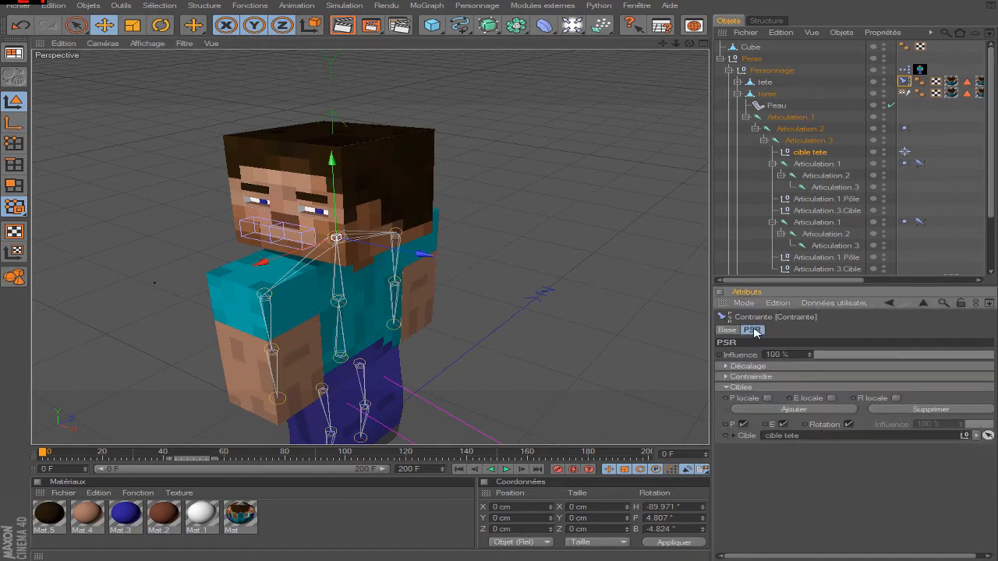
left_click(726, 366)
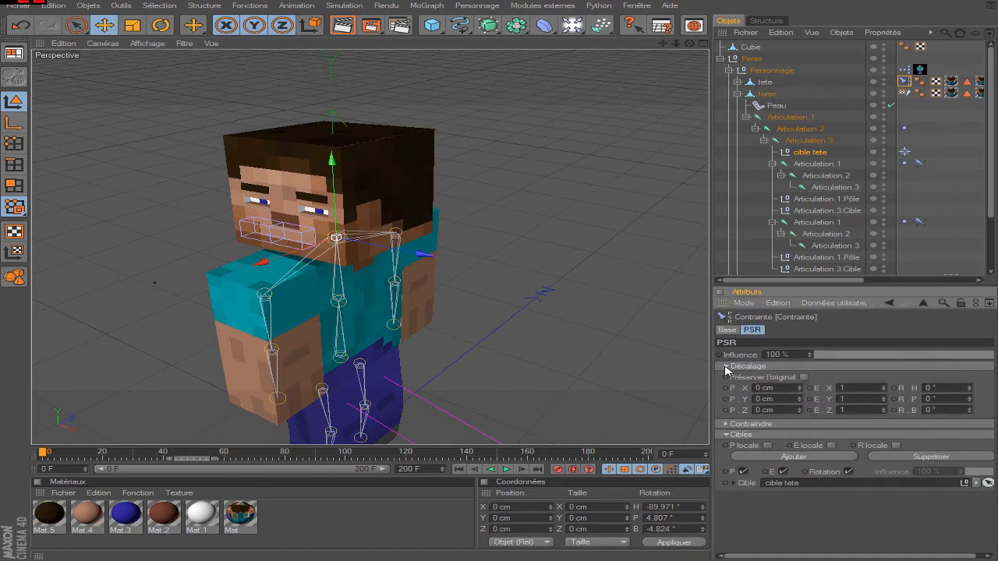
mouse_move(970, 398)
left_mouse_down()
mouse_move(970, 382)
mouse_move(969, 391)
left_mouse_up()
key("Return")
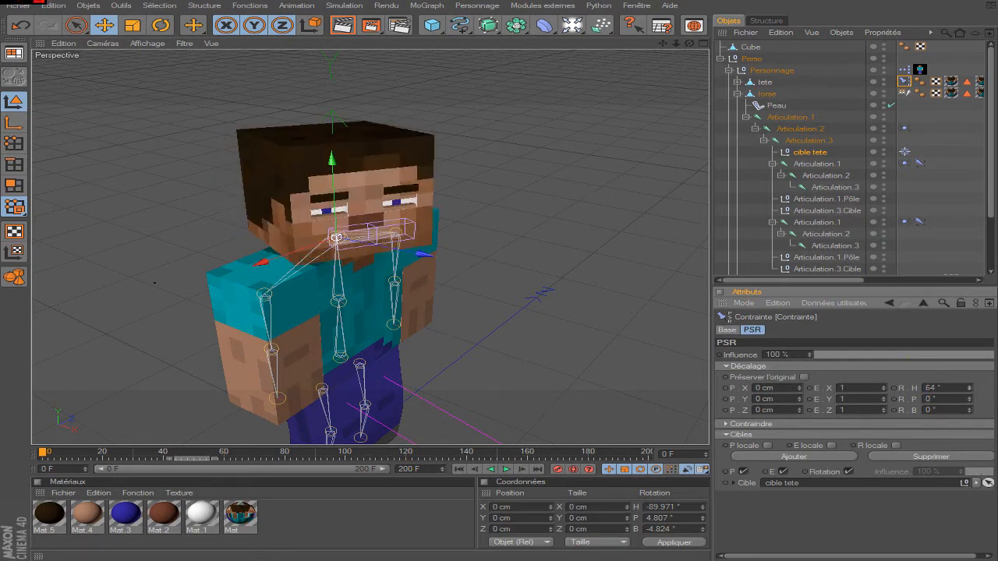
scroll(550, 223, "down", 5)
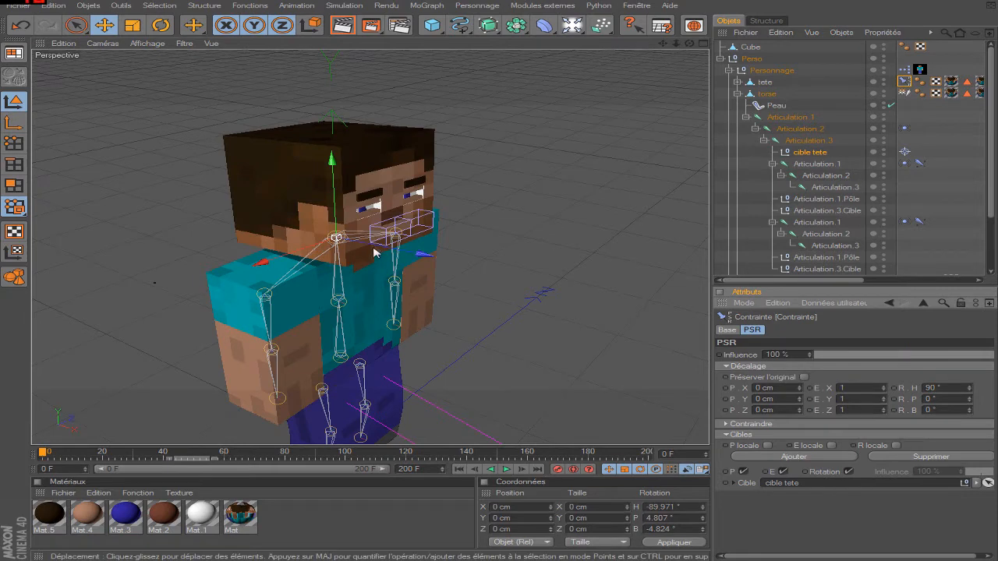
left_click(638, 213)
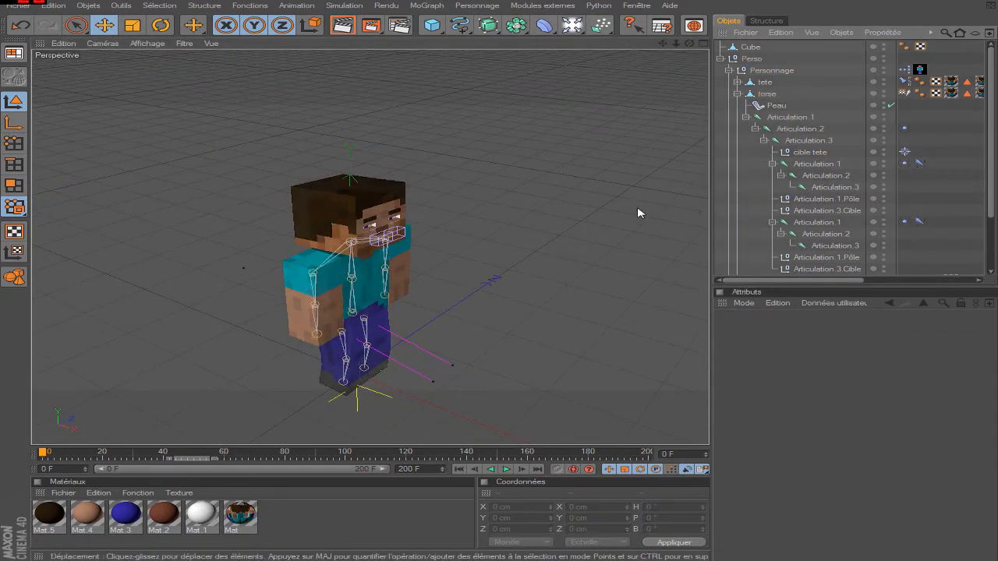
Move the cube to about Y 342 cm, Z 41 cm to test how the head tracks it
scroll(638, 213, "down", 3)
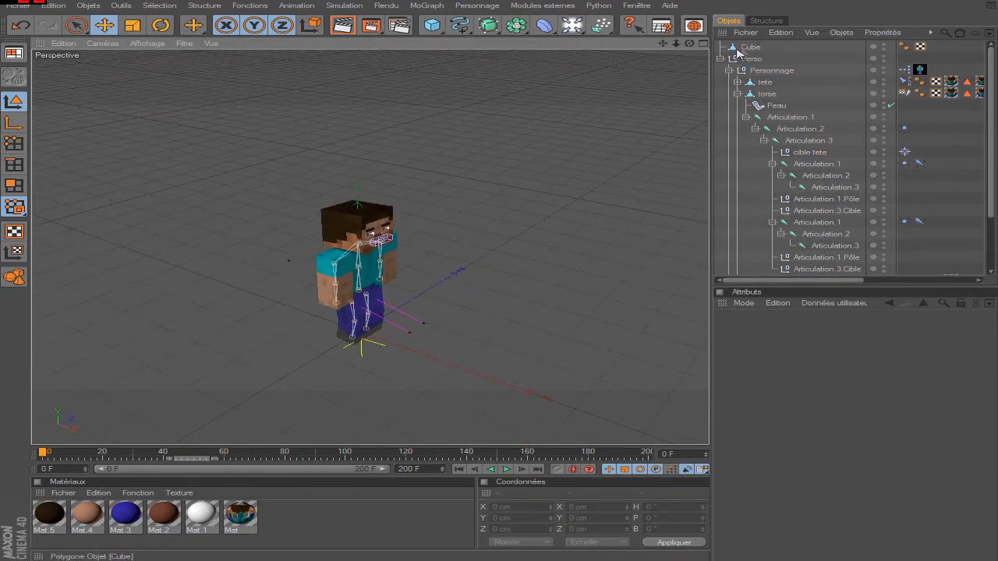
left_click(739, 49)
left_click_drag(664, 44, 499, 31)
scroll(567, 238, "down", 5)
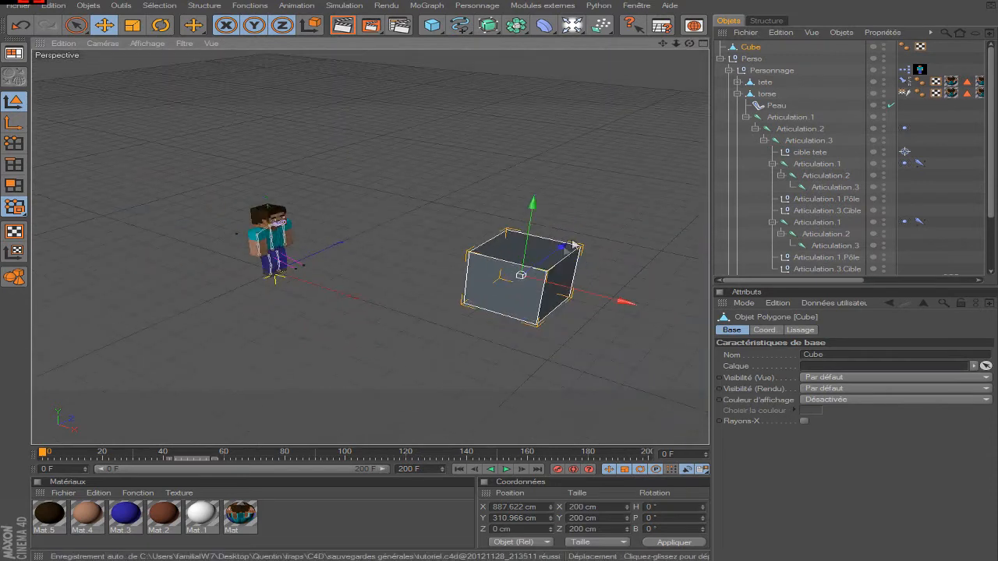
left_click_drag(530, 233, 568, 238)
scroll(256, 177, "up", 5)
mouse_move(662, 43)
left_mouse_down()
mouse_move(499, 37)
mouse_move(530, 55)
mouse_move(659, 47)
left_mouse_up()
scroll(538, 198, "down", 5)
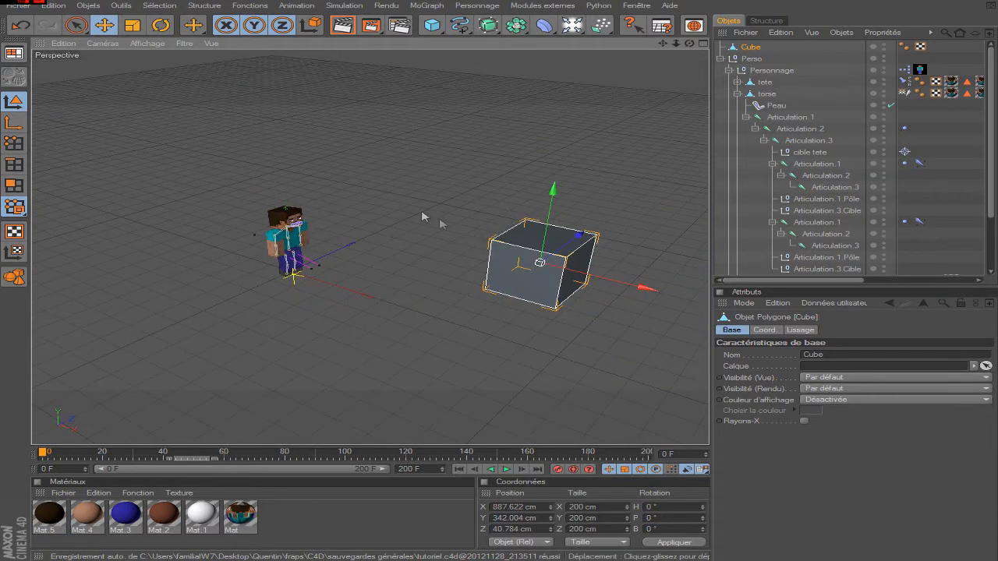
scroll(463, 180, "up", 3)
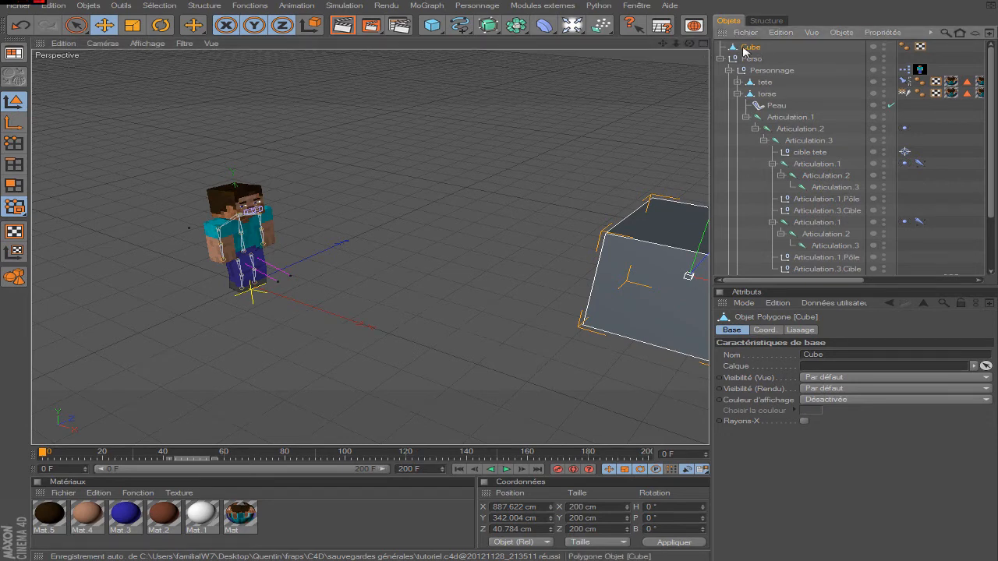
Delete the test cube and view the character from the front
key("Delete")
scroll(319, 122, "up", 5)
left_click_drag(663, 43, 871, 66)
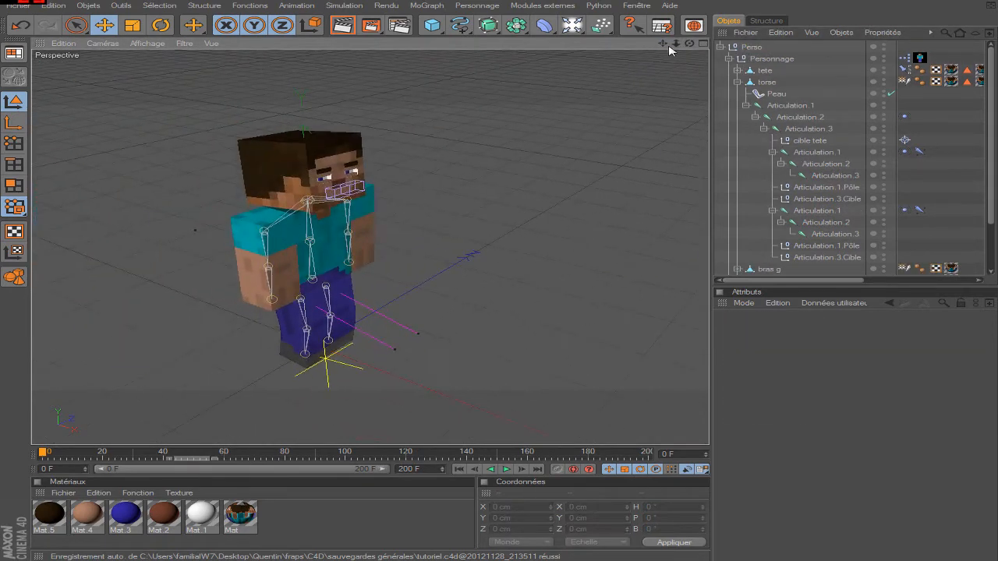
left_click_drag(689, 45, 580, 45)
Open Personnage's XPresso graph and add the Modélisation Activer output port to the Personnage node
left_click(776, 59)
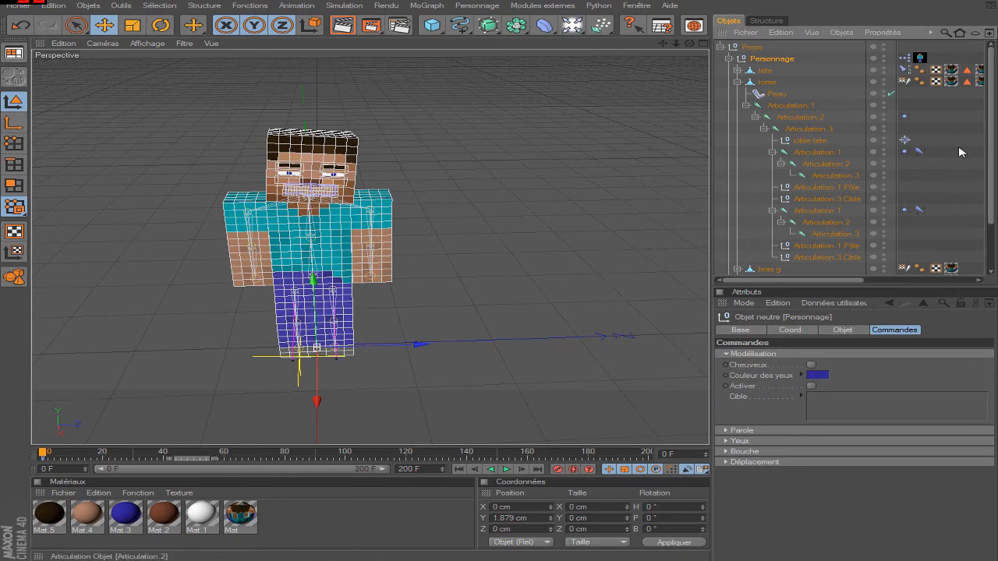
double_click(904, 59)
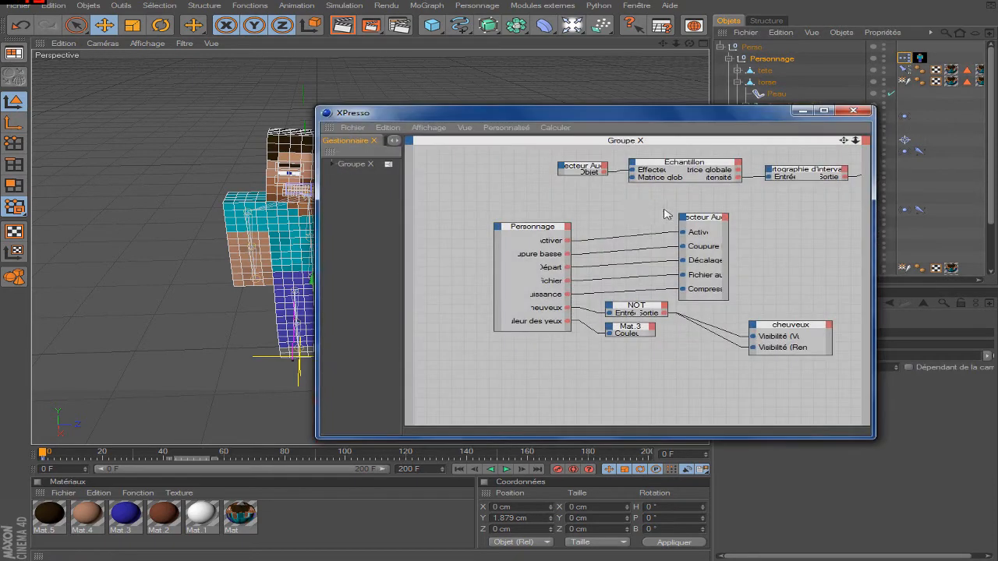
left_click_drag(686, 113, 481, 81)
left_click(363, 195)
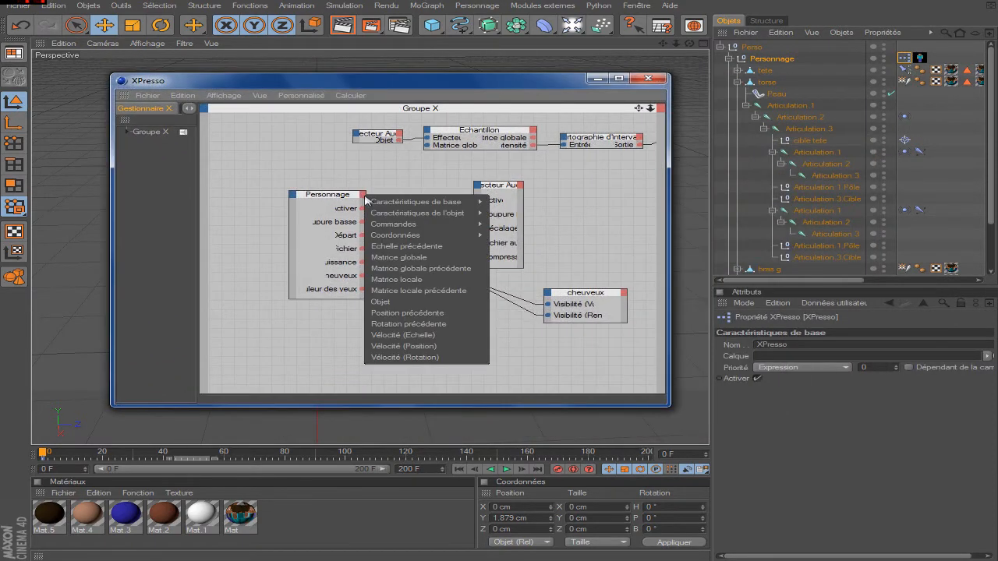
mouse_move(419, 237)
mouse_move(515, 246)
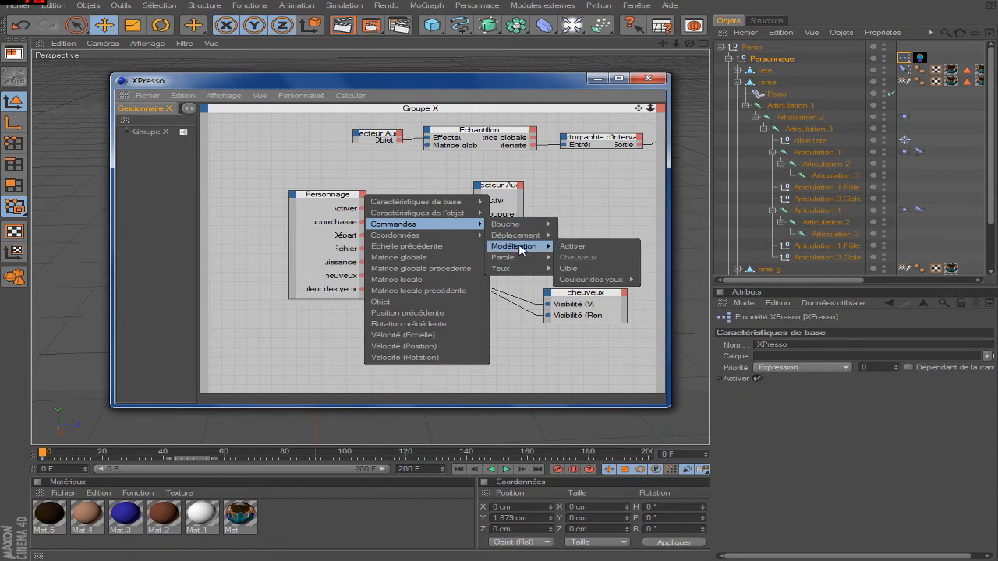
left_click(593, 246)
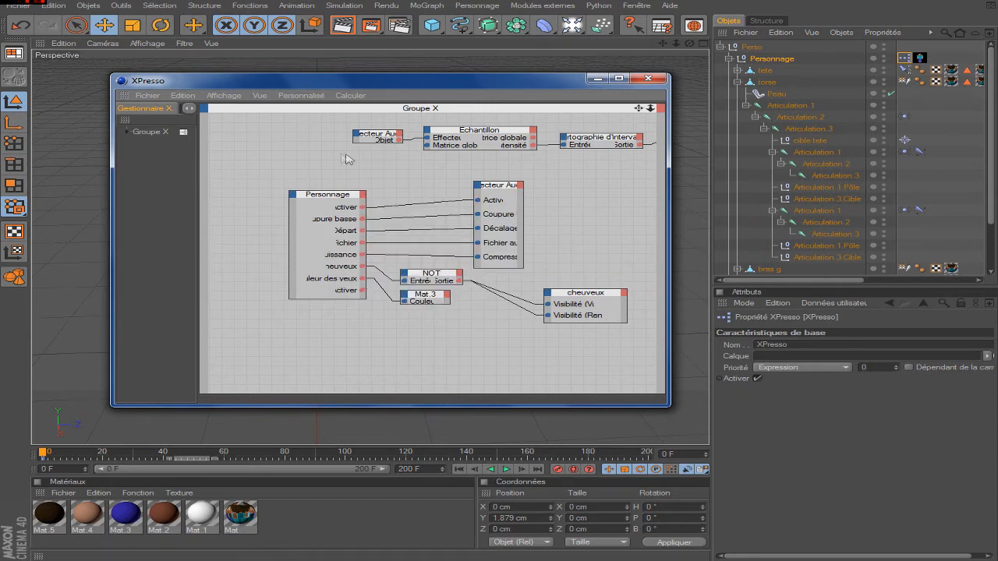
Add the Modélisation Cible output port to the Personnage node and enlarge the node to fit its ports
left_click(362, 201)
left_click(363, 194)
mouse_move(425, 223)
mouse_move(534, 247)
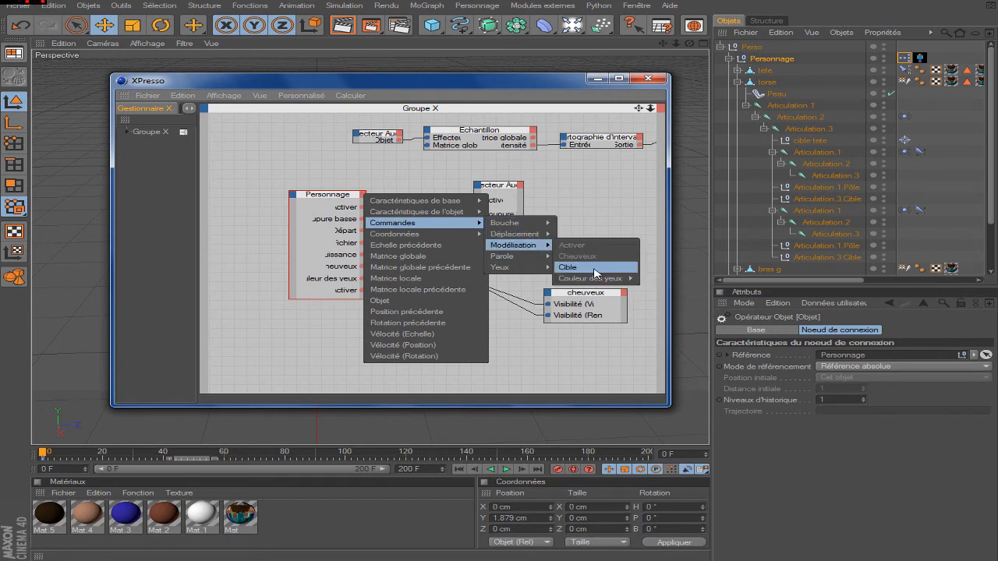
left_click(570, 268)
left_click(389, 334)
Add cible tete's target property as a node with Activer and Cible inputs, and connect Personnage's Modélisation Activer output to its Activer input
left_click_drag(904, 141, 440, 331)
left_click(420, 323)
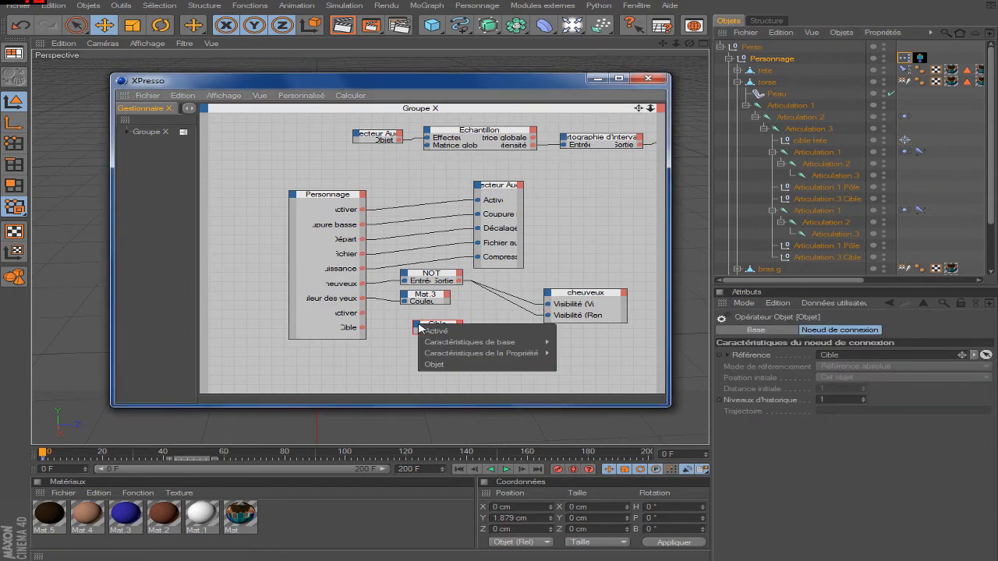
mouse_move(499, 342)
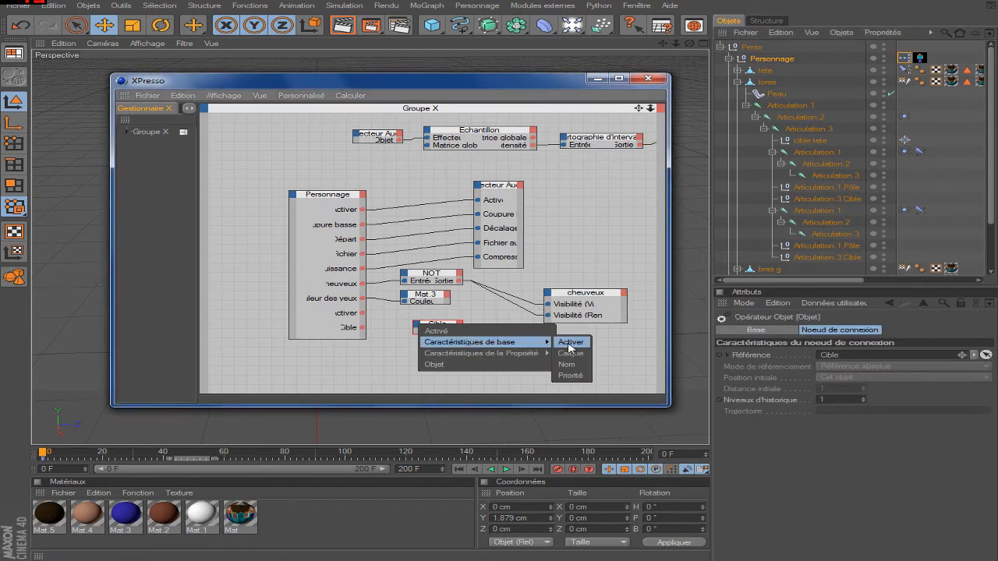
left_click(570, 342)
left_click(420, 329)
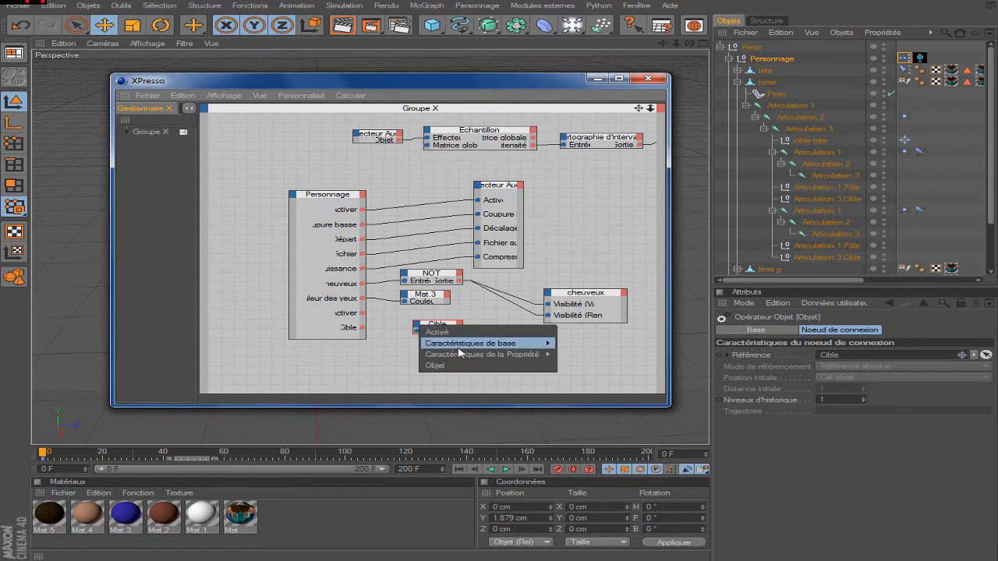
mouse_move(530, 355)
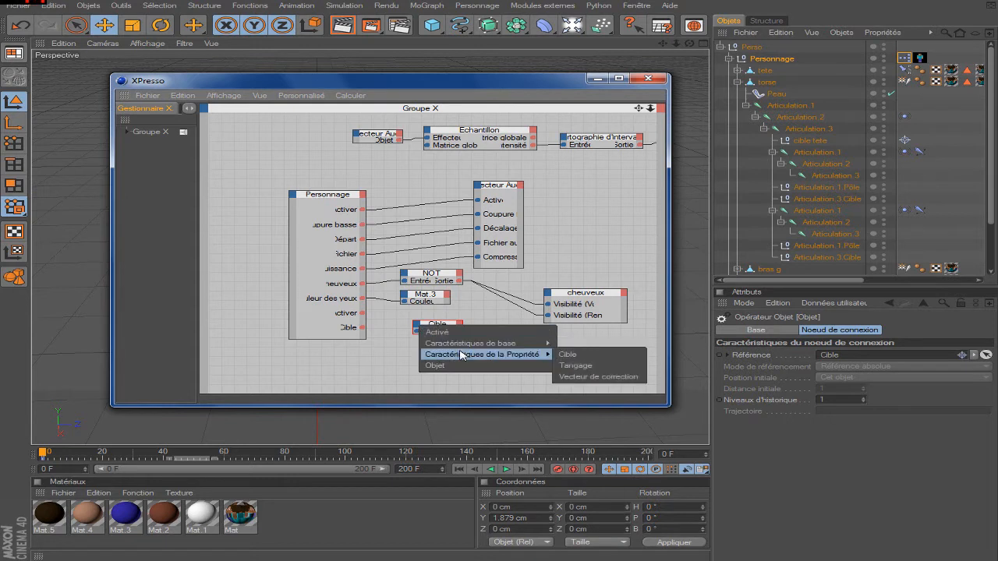
left_click(569, 355)
left_click_drag(435, 334, 441, 356)
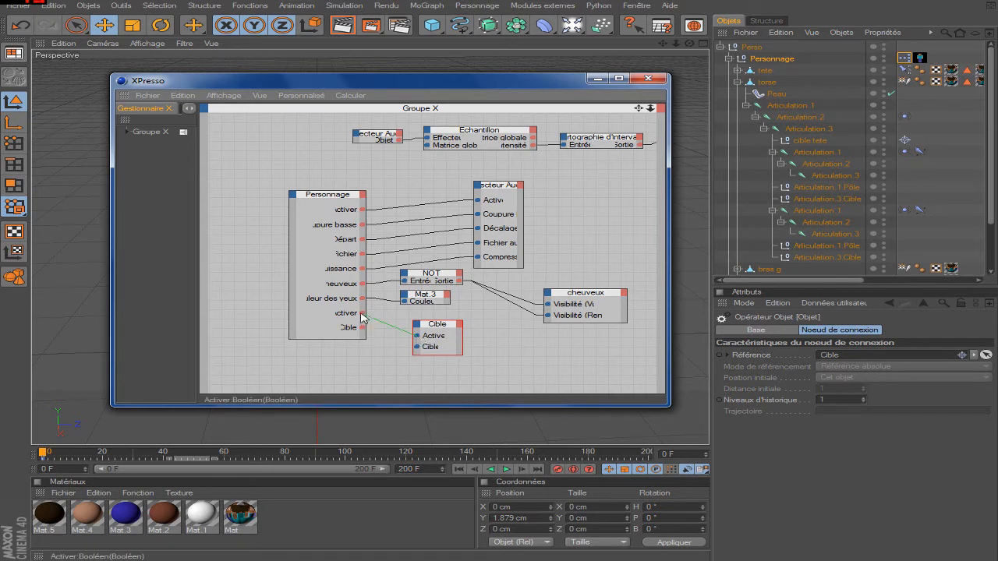
left_click_drag(361, 317, 411, 346)
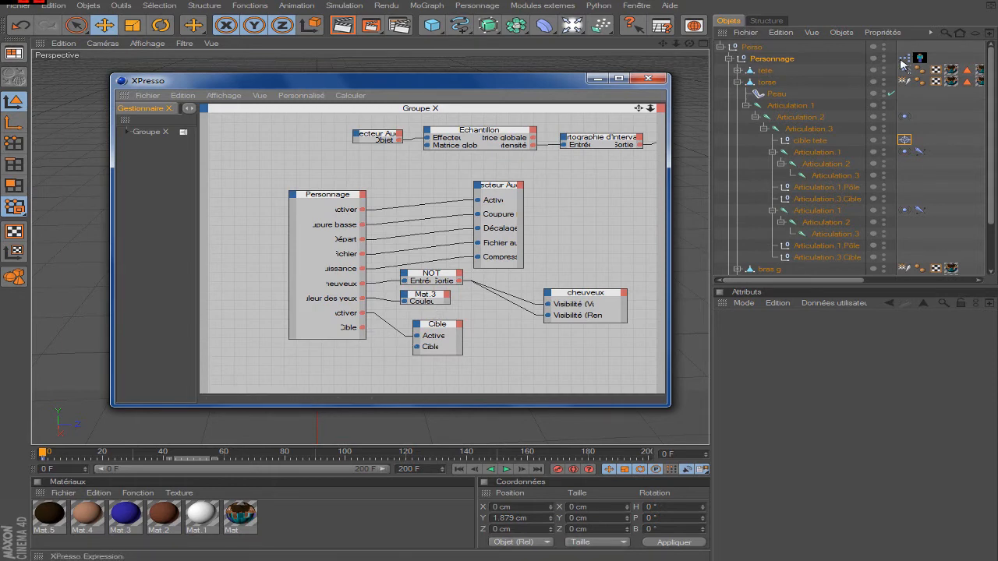
Delete the Cible entry from the Modélisation group in Personnage's user data manager
left_click(901, 61)
left_click(838, 303)
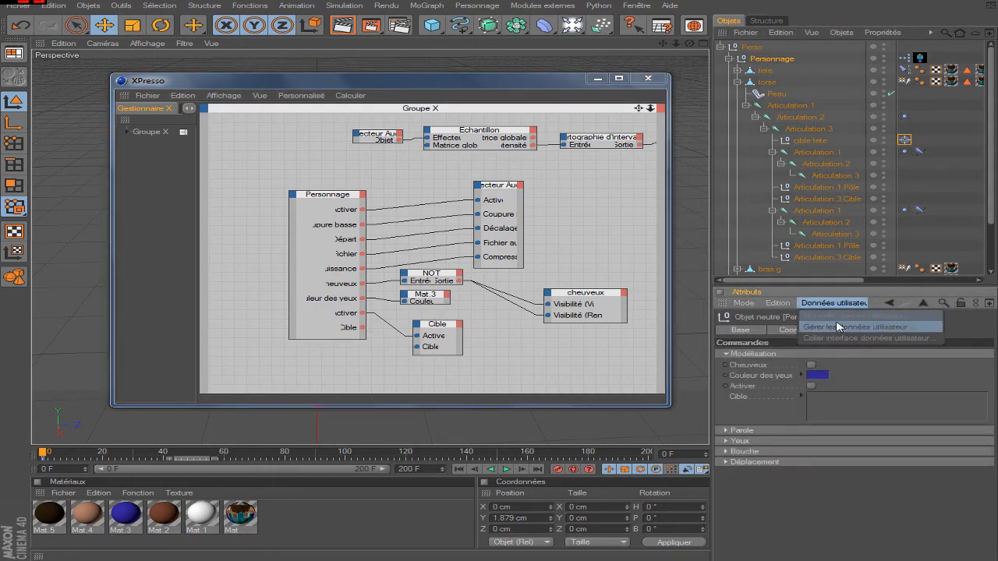
left_click(850, 325)
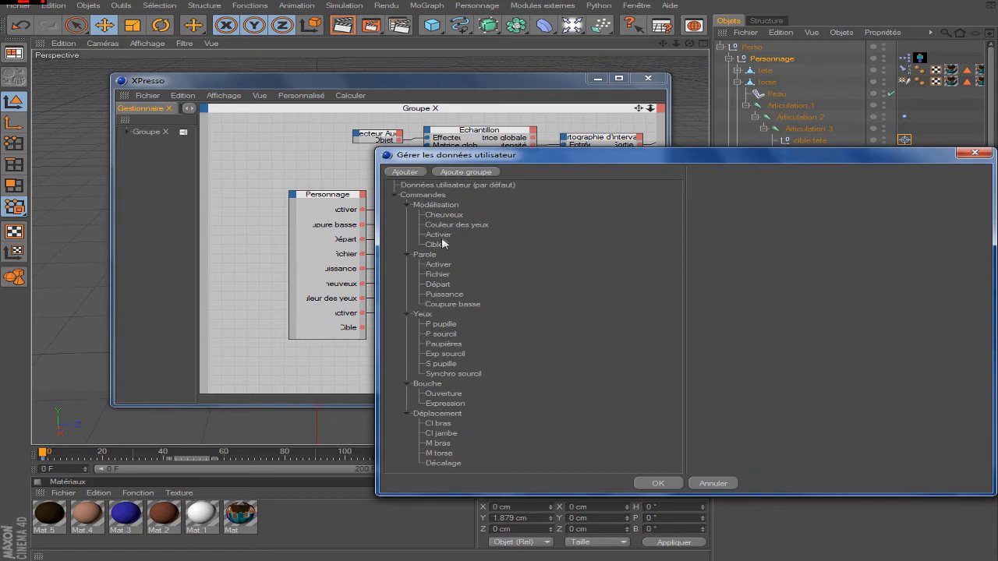
left_click(435, 245)
left_click_drag(802, 161, 705, 165)
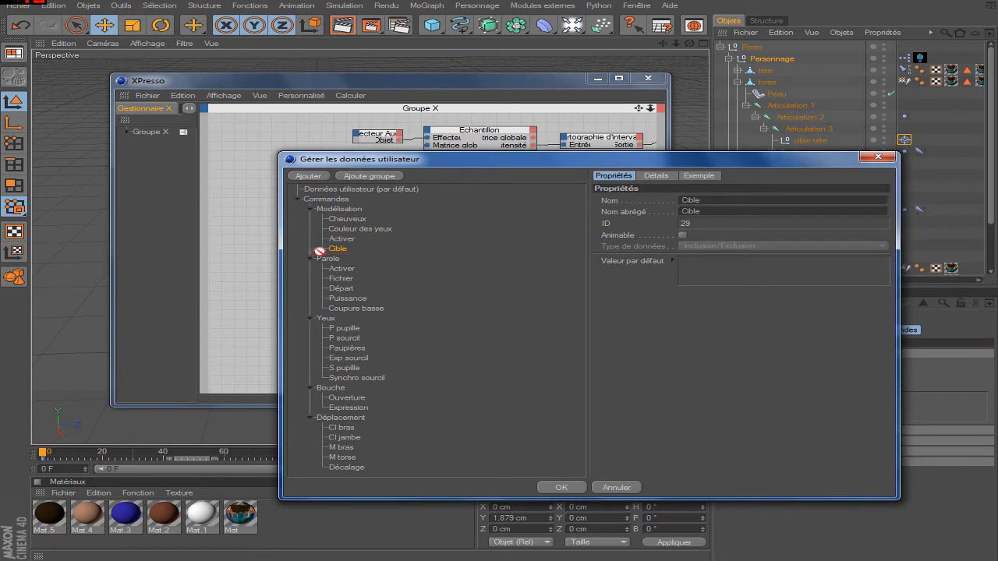
key("Delete")
Add a new user data entry named Cible to the Modélisation group after Activer, with the data type Lien
left_click(308, 176)
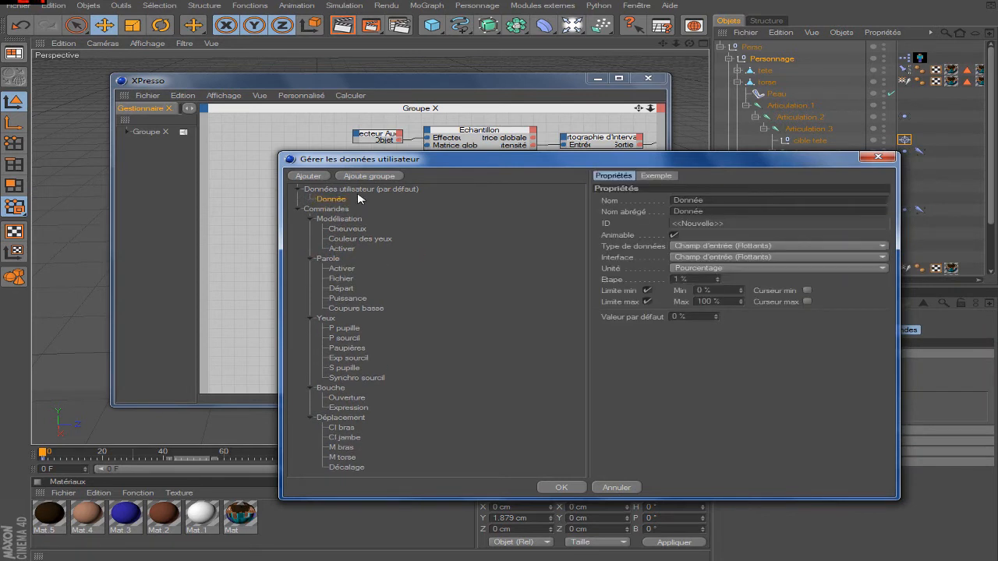
left_click_drag(352, 248, 312, 254)
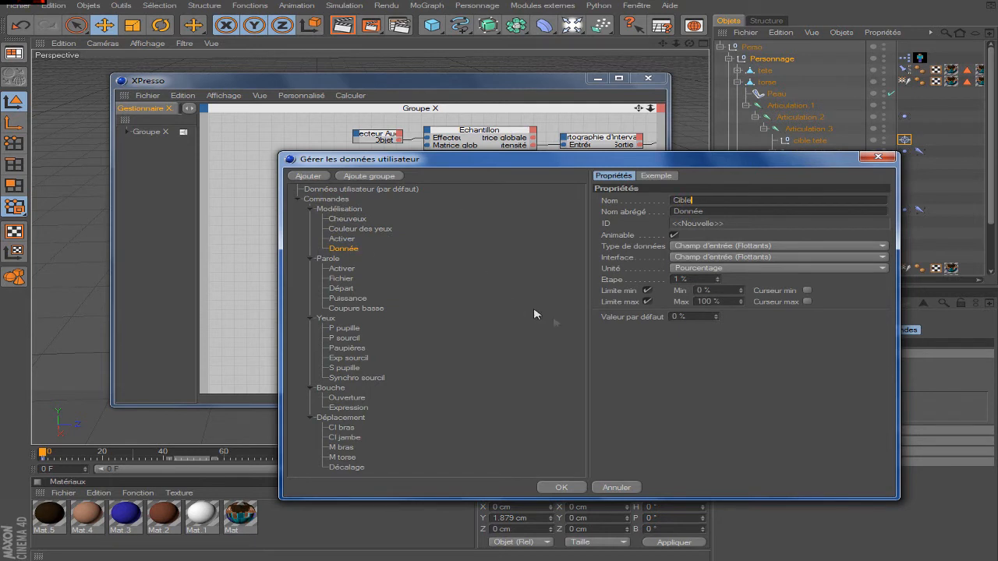
left_click(746, 246)
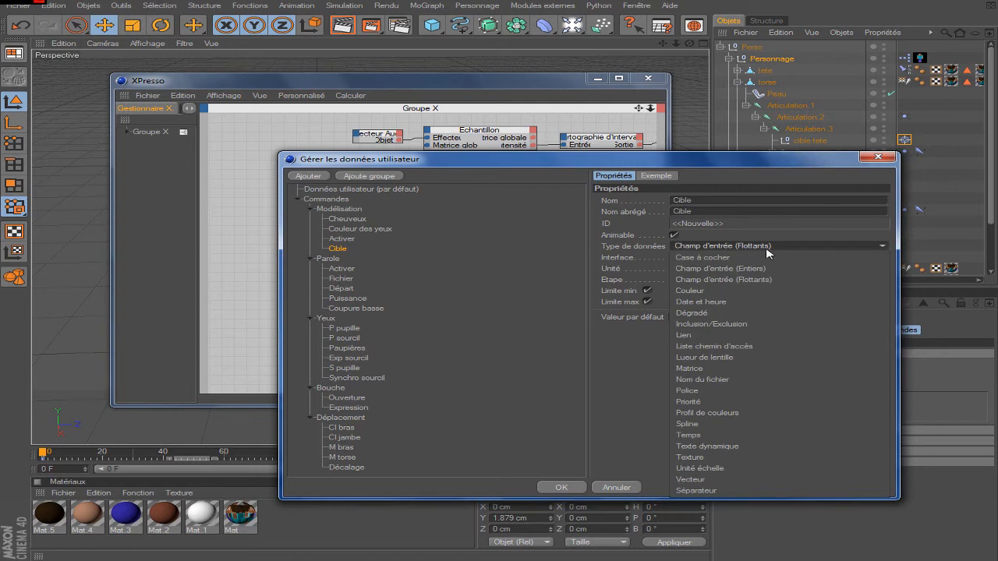
left_click(741, 334)
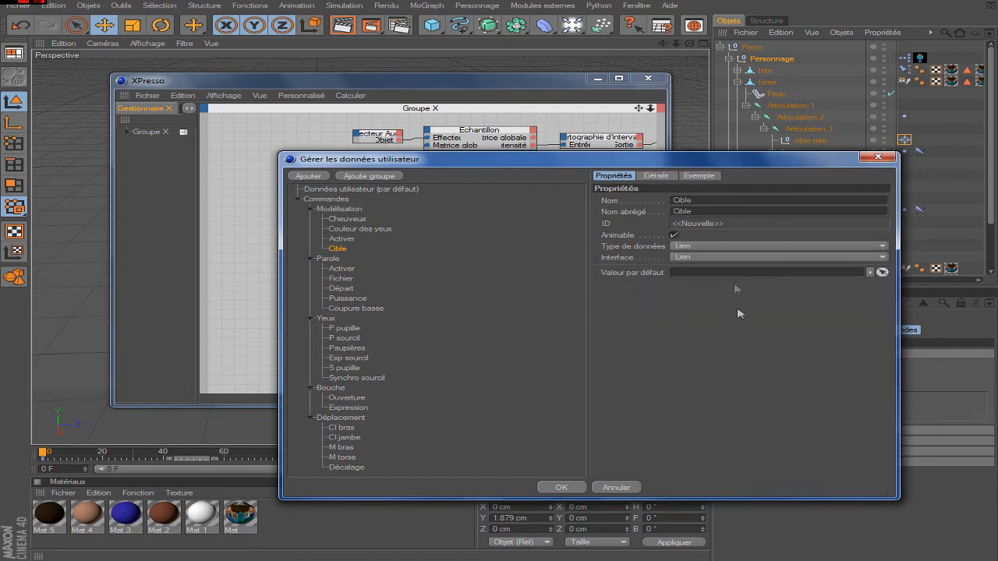
left_click(708, 248)
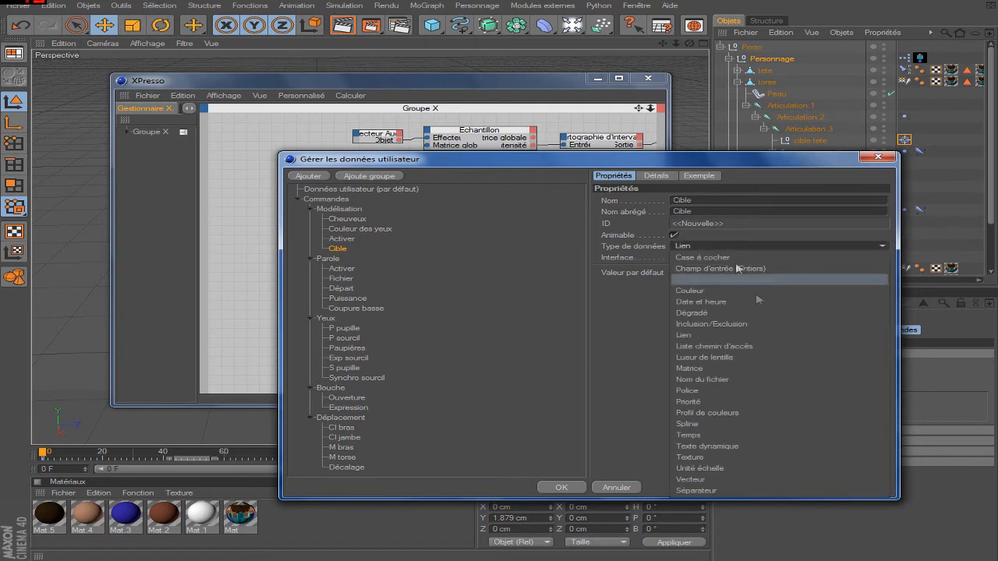
left_click(742, 334)
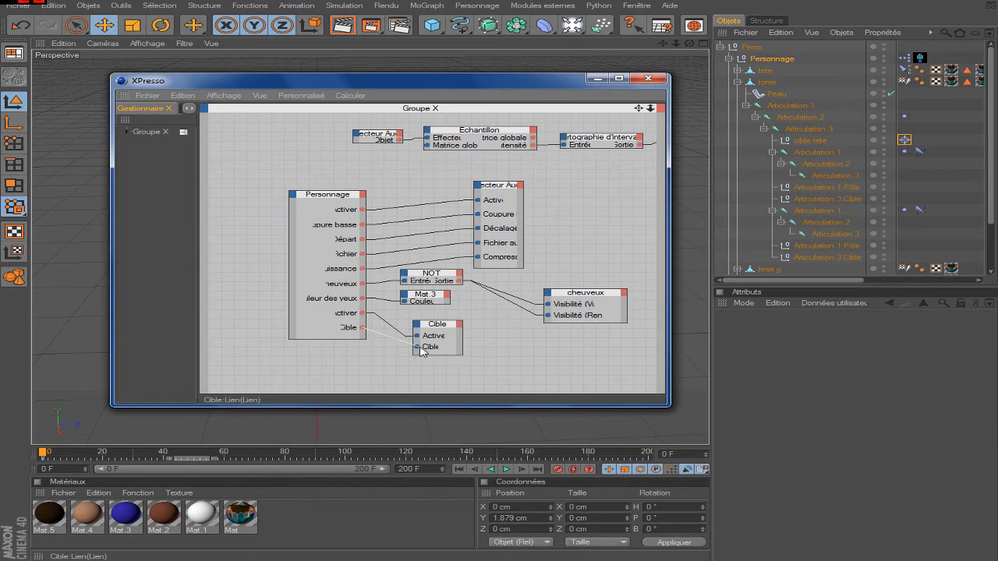
Connect Personnage's Cible output to the target node's Cible input, close the graph, and select the collapsed Personnage object
left_click_drag(419, 349, 418, 347)
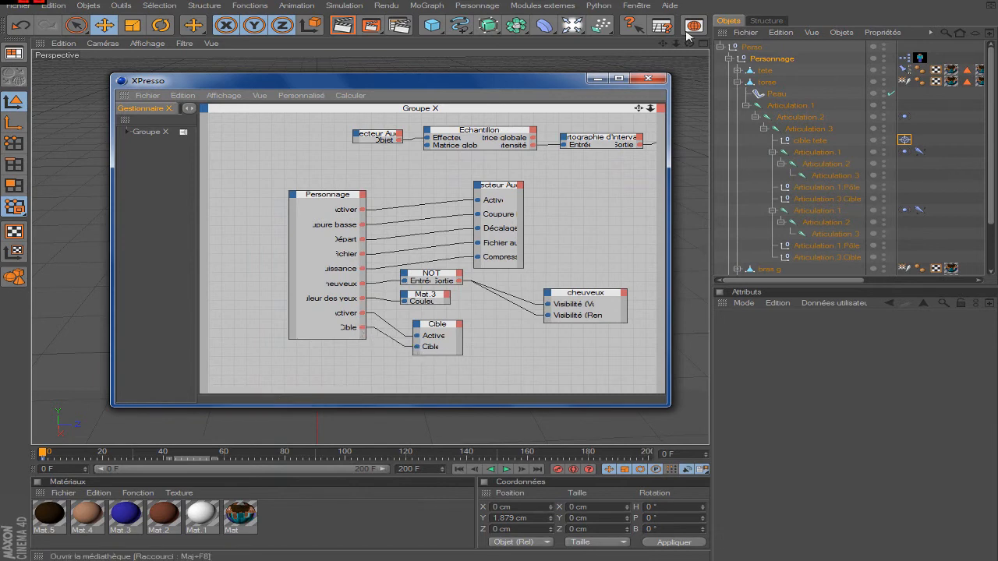
left_click(648, 78)
left_click(737, 82)
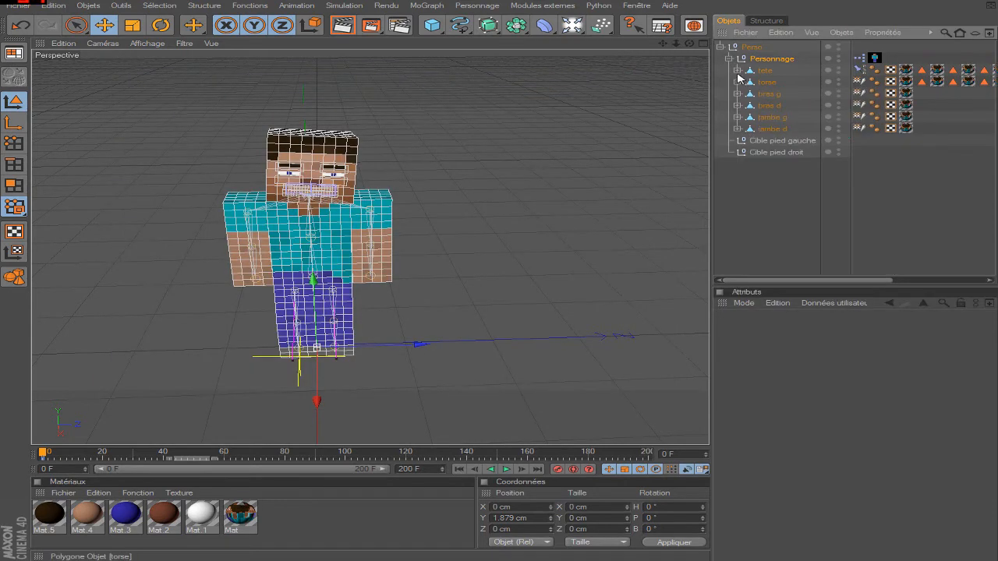
left_click(730, 61)
left_click(758, 65)
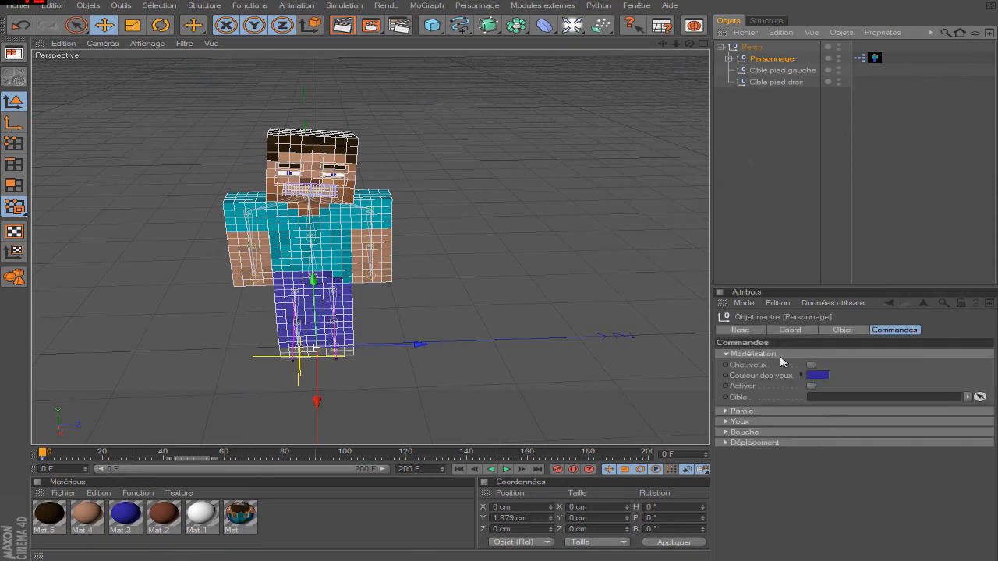
Add a cube to the scene and assign it to Personnage's Cible field in the Modélisation controls
left_click(810, 367)
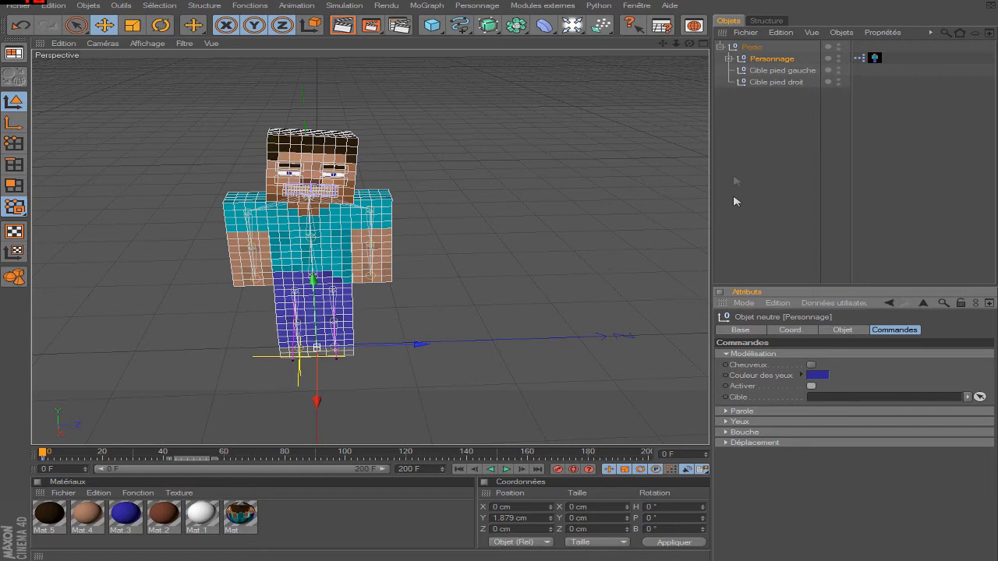
left_click_drag(428, 29, 482, 36)
left_click(772, 69)
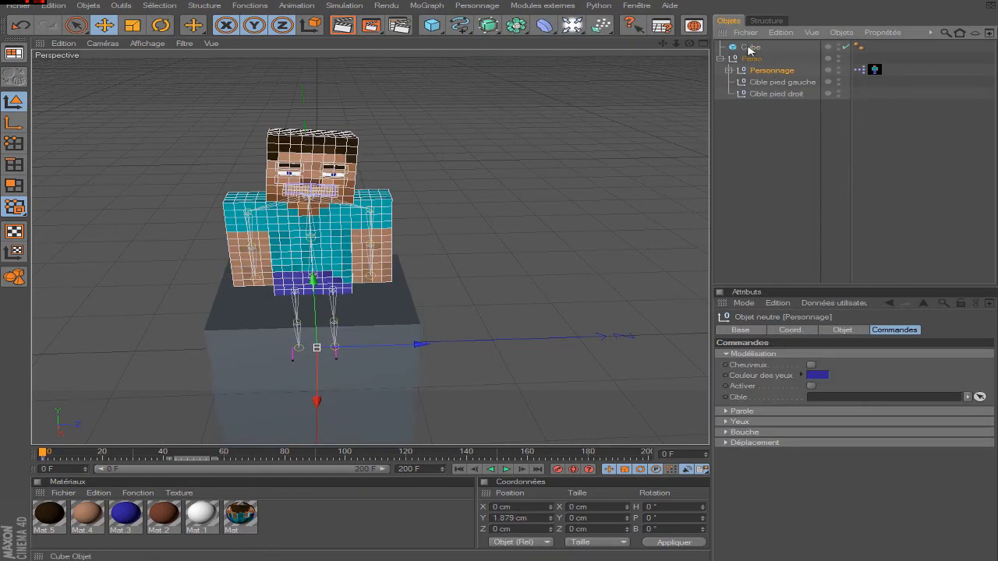
scroll(647, 163, "down", 5)
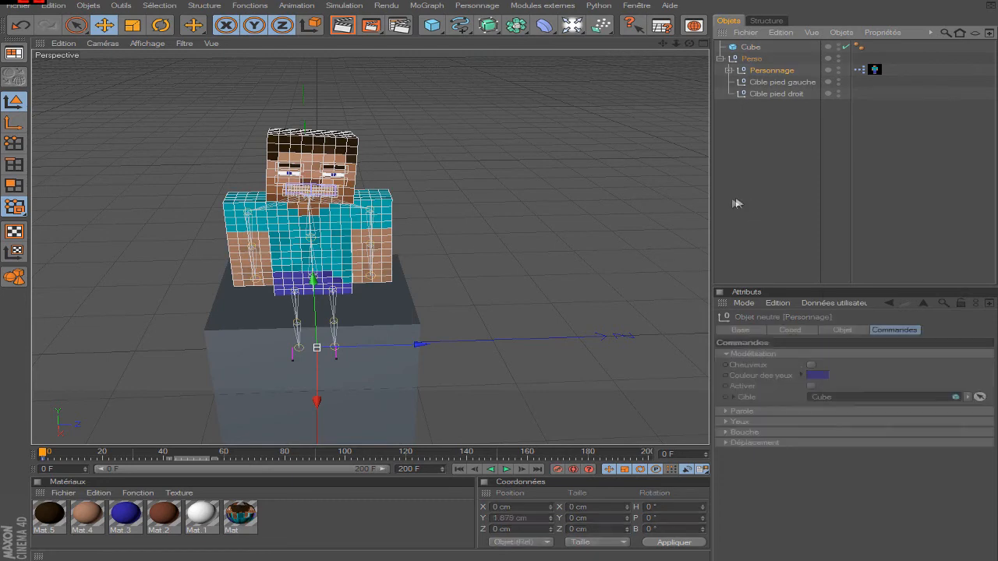
Move the cube to about X 402.7 cm and Y 322.9 cm, and enable Activer in Personnage's Modélisation controls
left_click(750, 46)
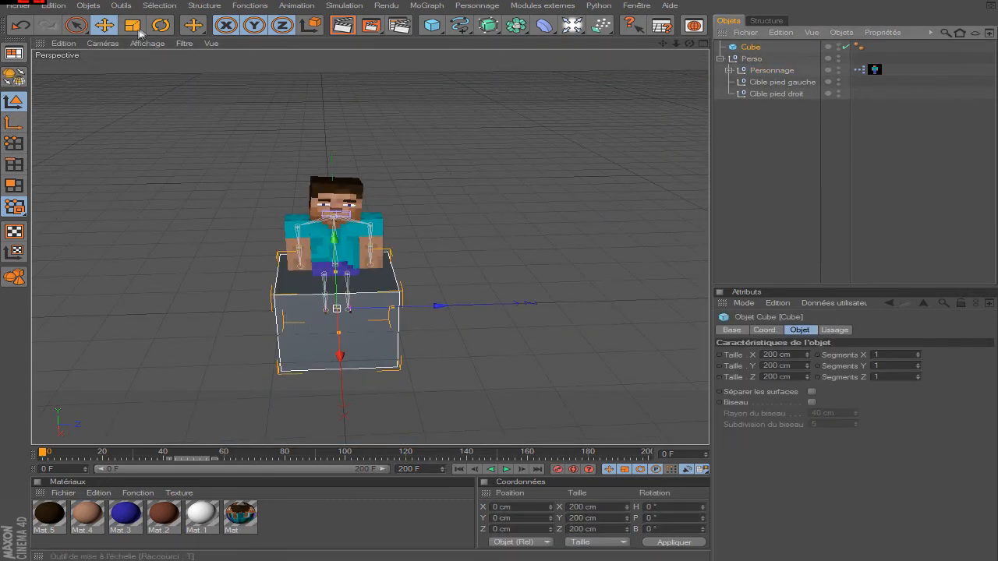
left_click_drag(339, 355, 344, 438)
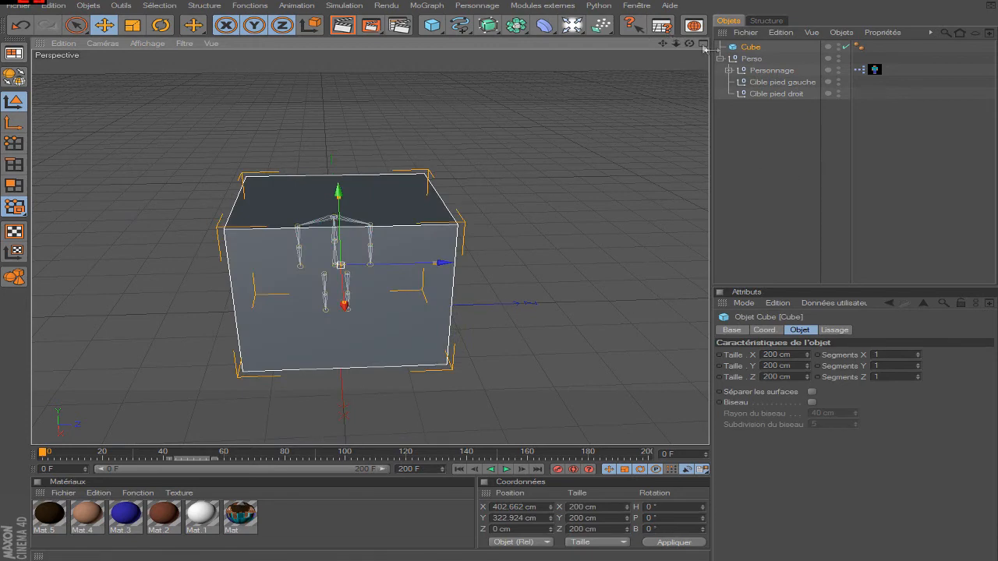
left_click(771, 70)
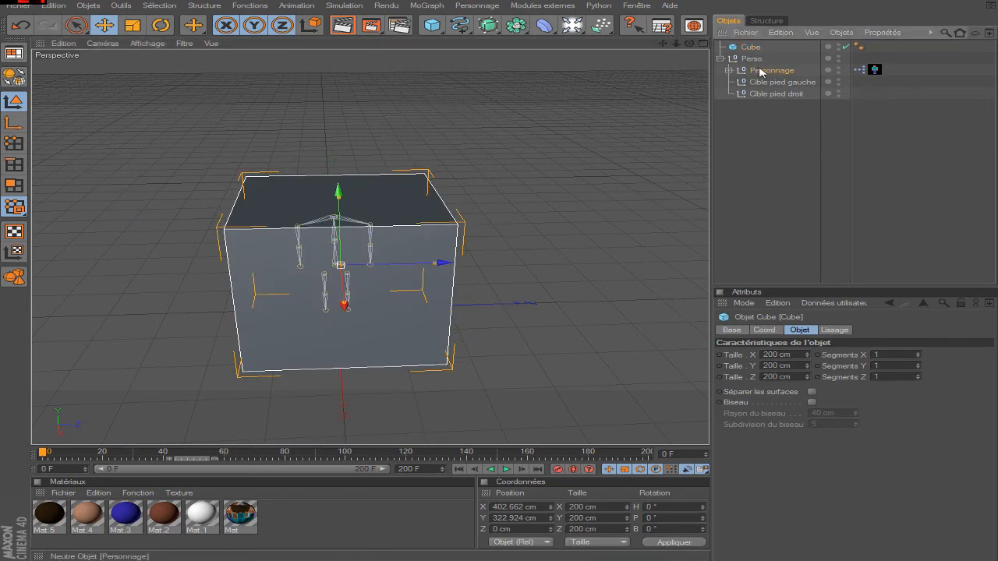
left_click(811, 386)
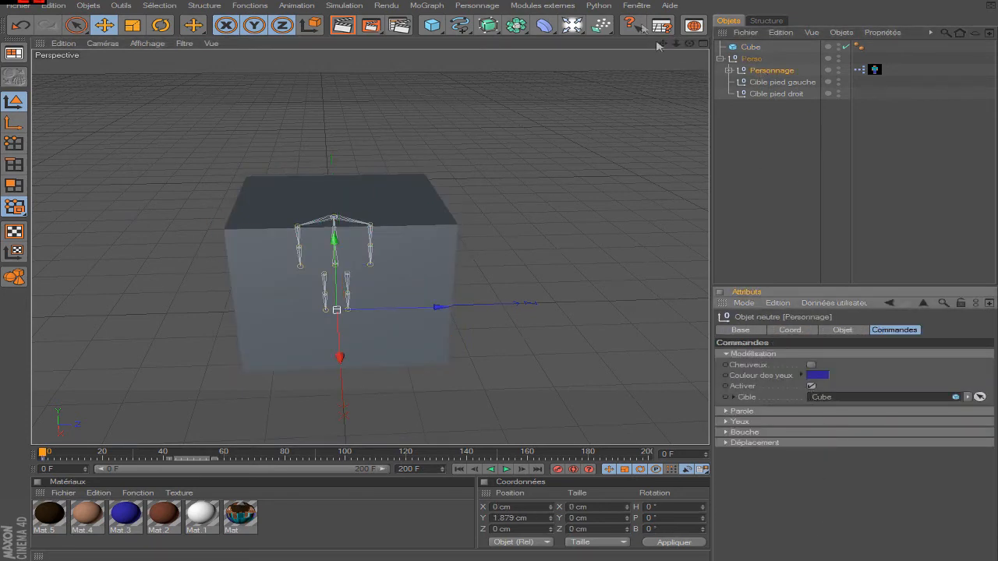
Move the cube along its Z axis to about -85.6 cm to test the head's target tracking
left_click(556, 170)
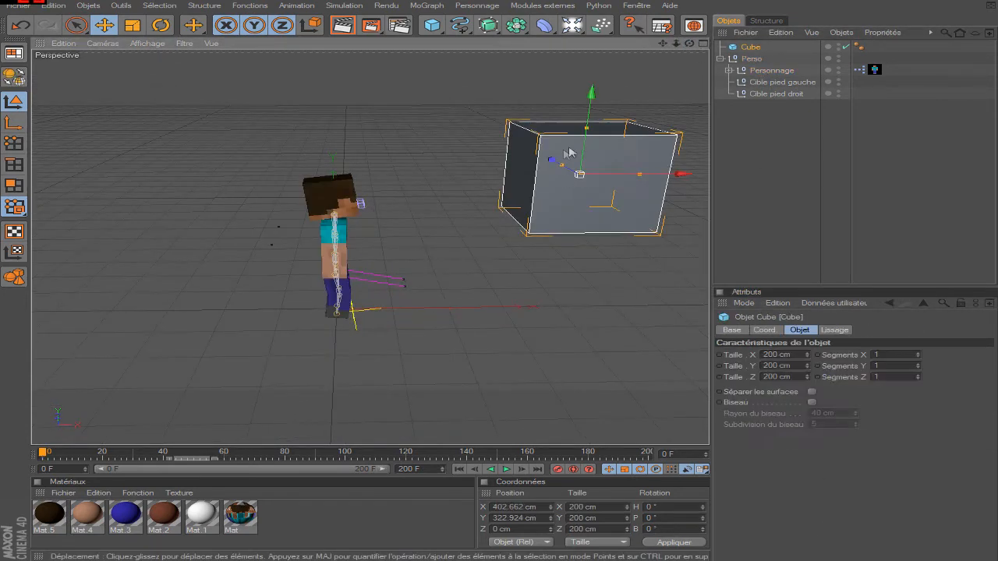
left_click_drag(556, 170, 566, 170)
scroll(488, 152, "up", 4)
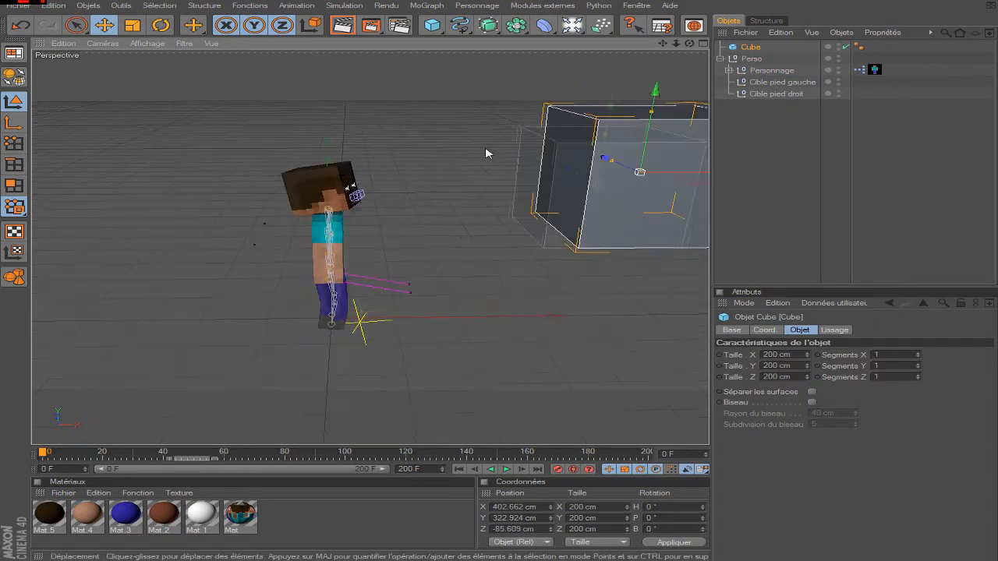
scroll(623, 51, "up", 1)
Examine from several angles how the character's head is oriented toward the cube
left_click_drag(690, 43, 640, 70)
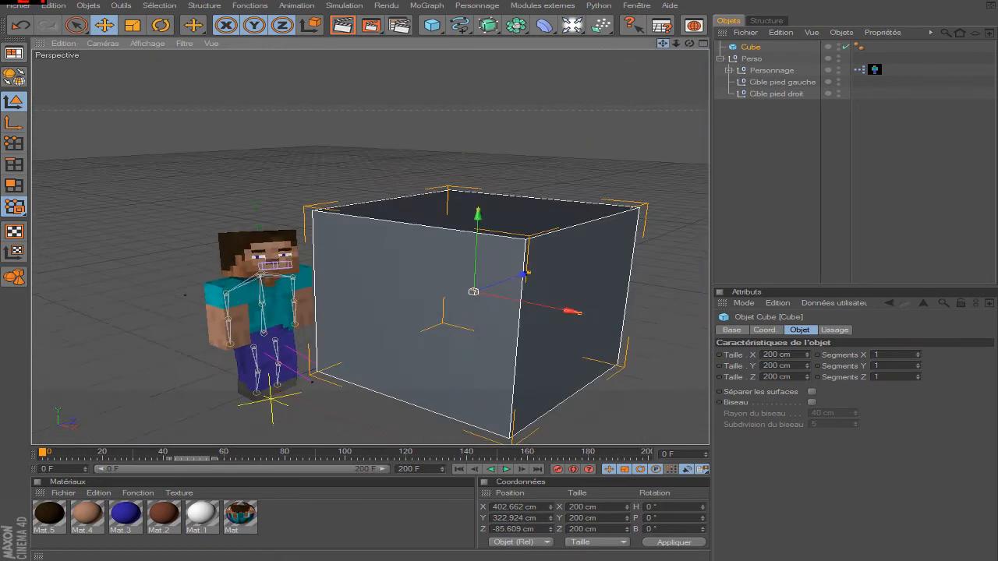
left_click_drag(690, 46, 675, 36)
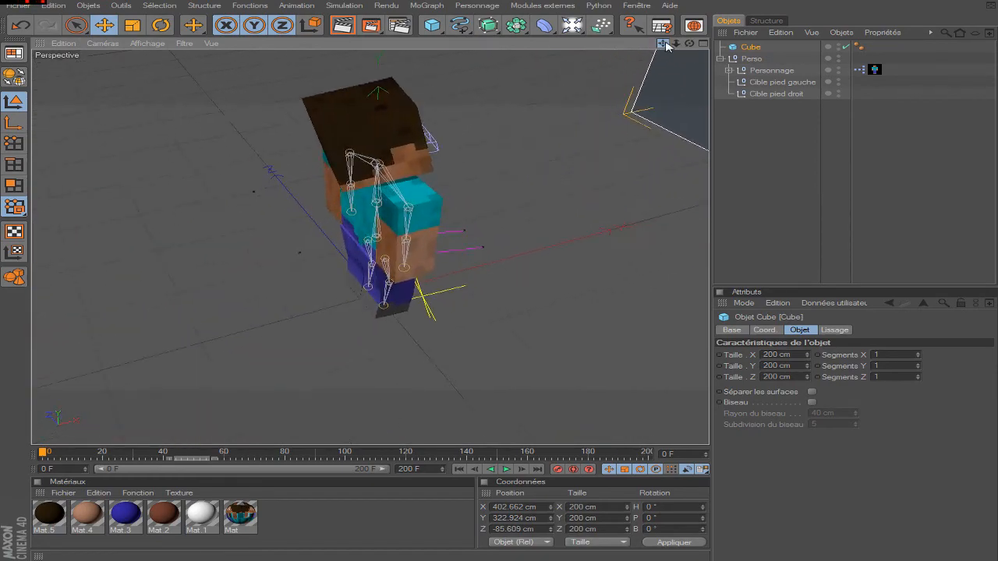
scroll(559, 149, "up", 2)
left_click(405, 226)
left_click_drag(690, 45, 663, 44)
left_click(861, 62)
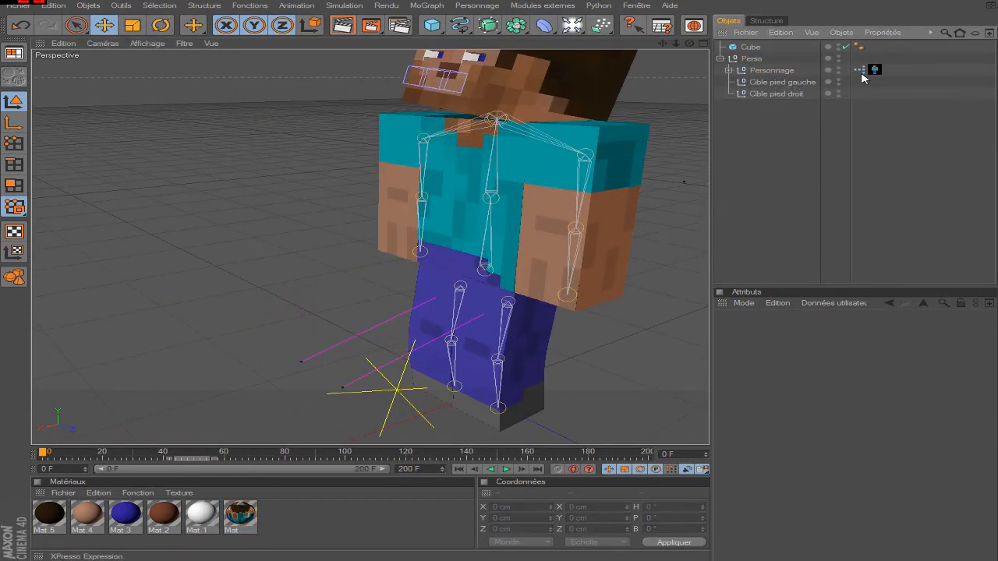
scroll(571, 224, "down", 8)
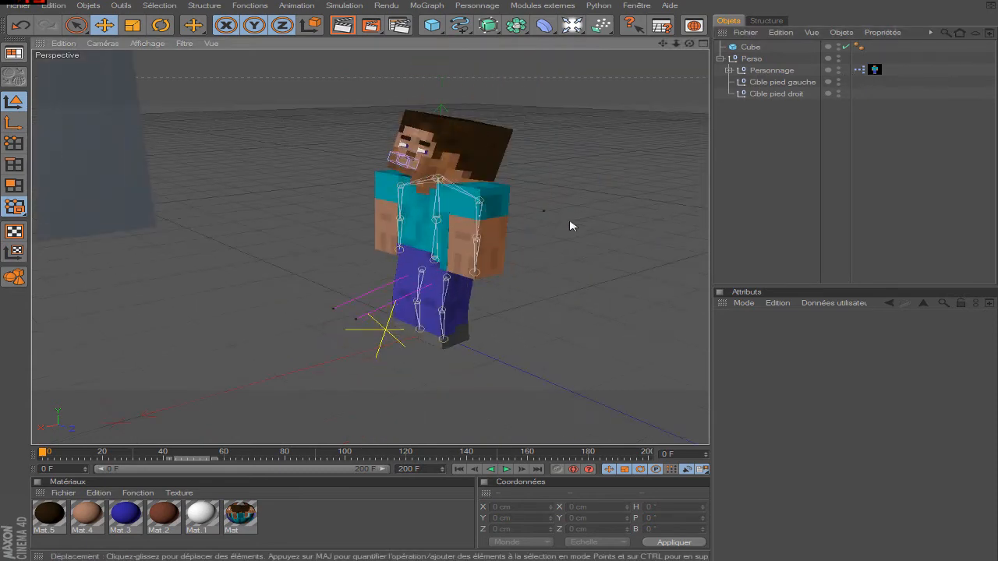
left_click_drag(662, 44, 677, 47)
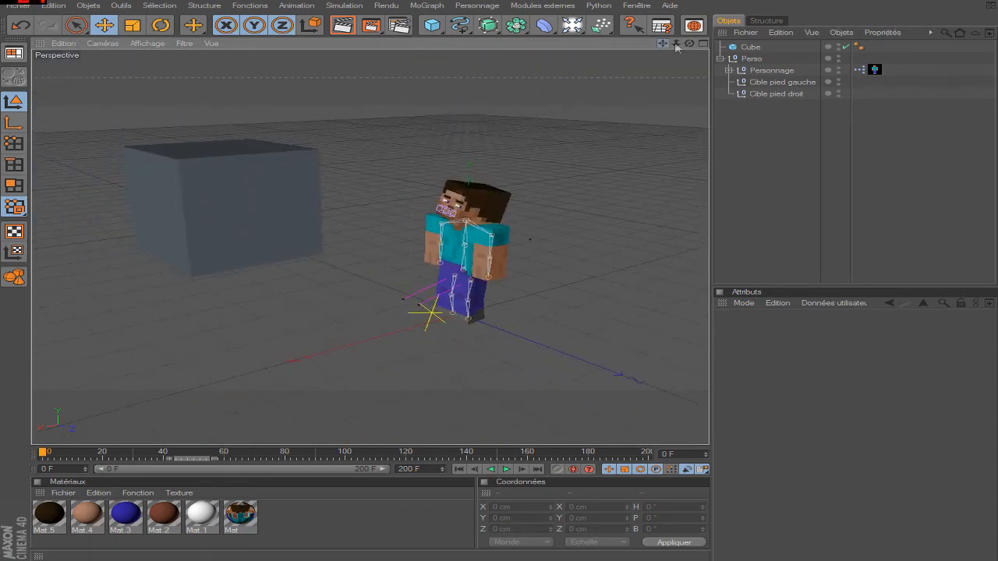
Delete the test cube from the scene
left_click(750, 48)
key("Delete")
scroll(554, 135, "up", 6)
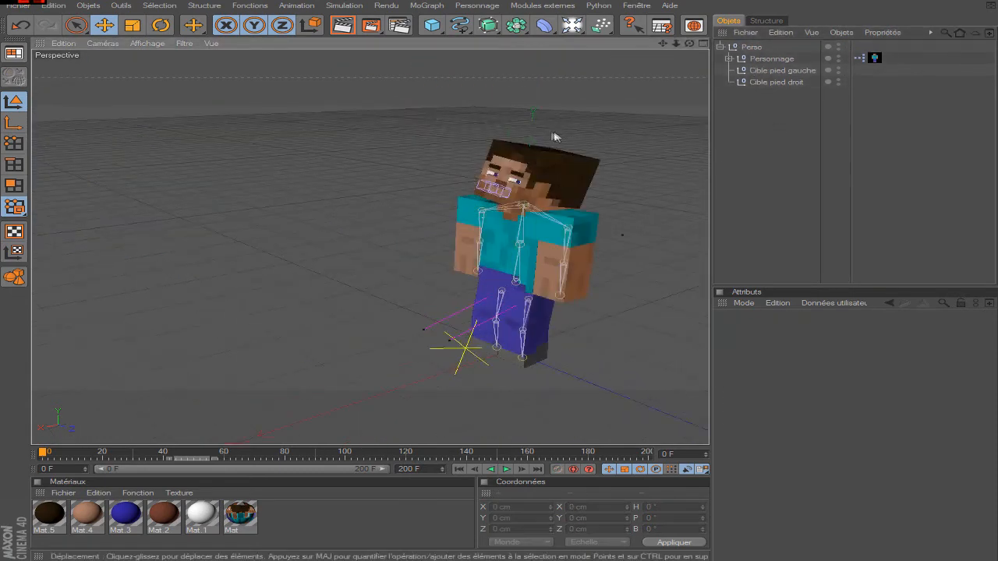
left_click_drag(662, 43, 557, 44)
left_click_drag(689, 45, 815, 42)
left_click(739, 117)
left_click_drag(678, 41, 802, 124)
left_click(802, 125)
left_click_drag(689, 44, 661, 127)
left_click(751, 134)
left_click_drag(690, 44, 744, 50)
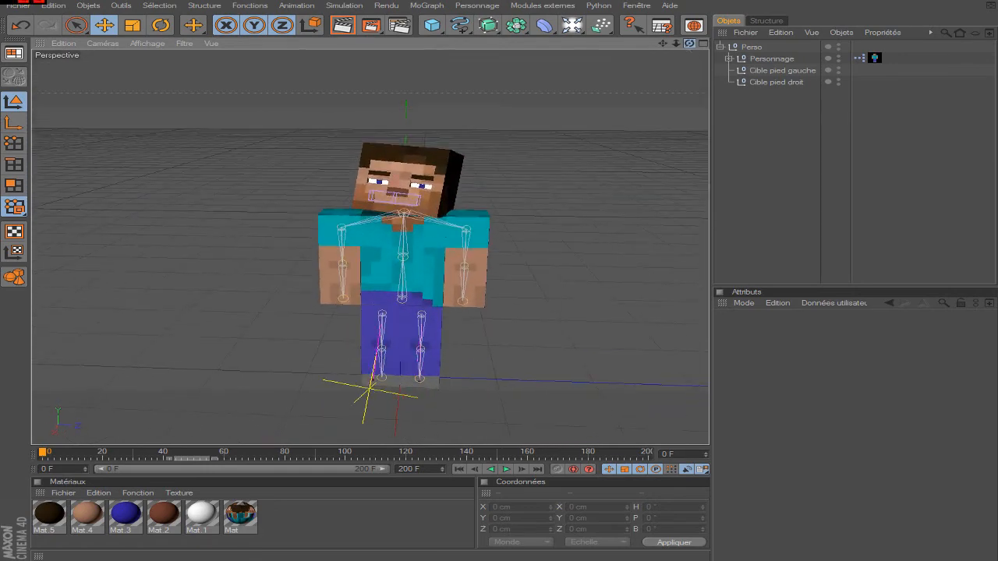